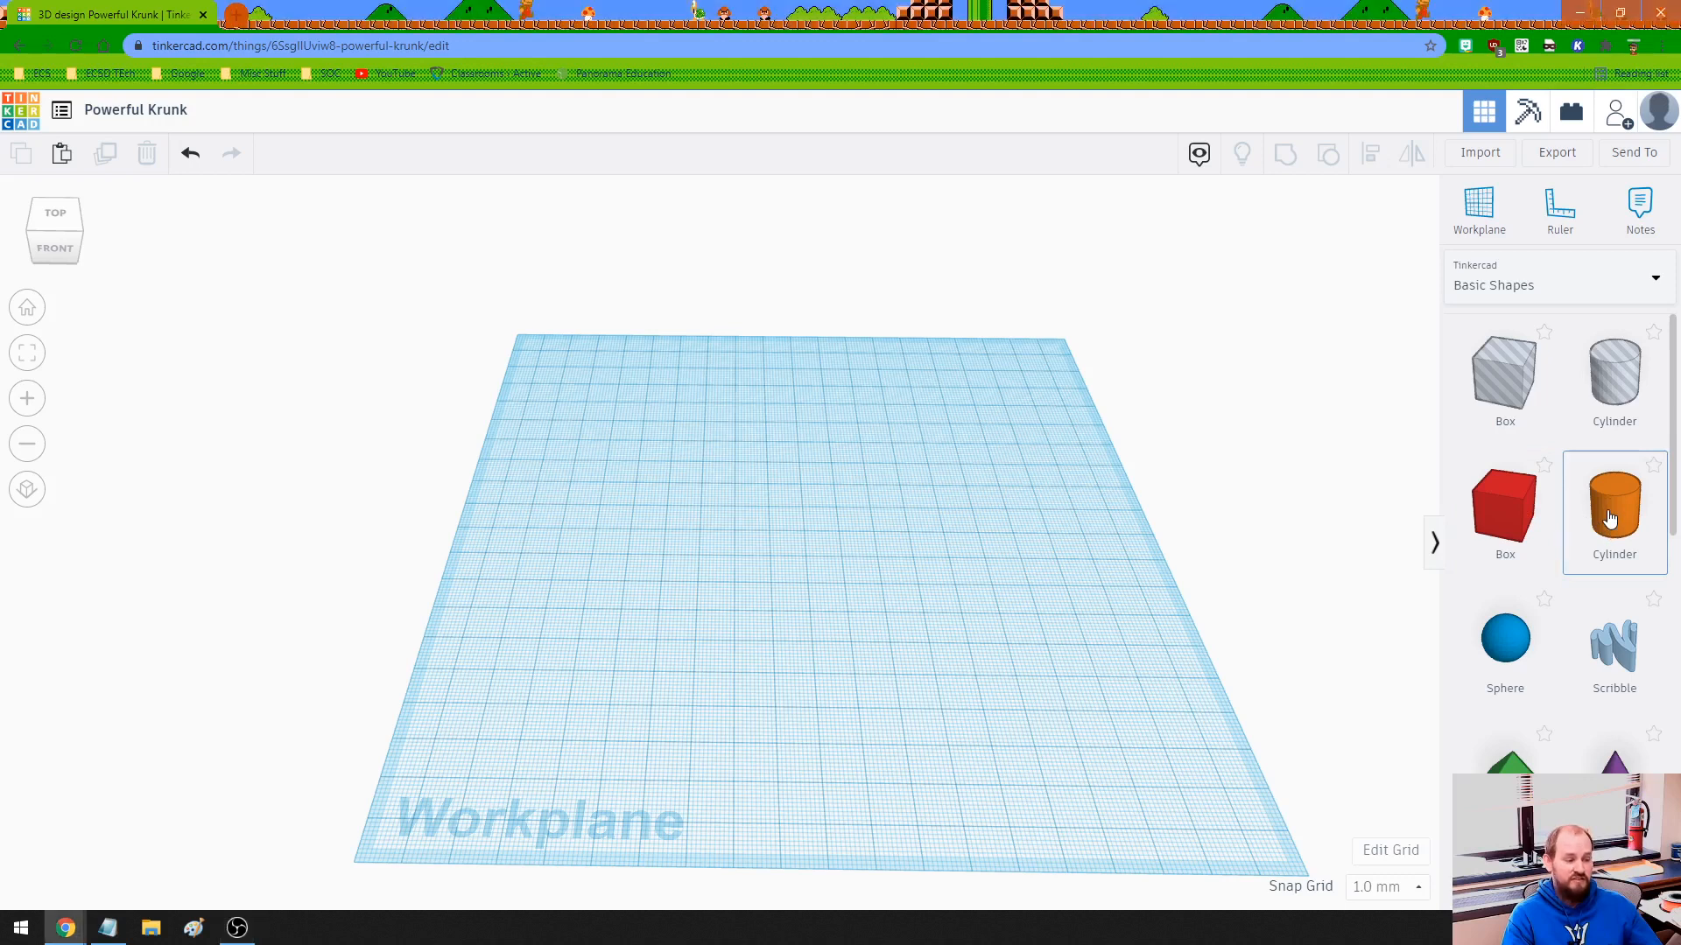
- Drag an orange cylinder, a red box and a blue sphere onto the workplane
{"action": "left_click_drag", "start_coordinate": [1573, 512], "coordinate": [962, 491]}
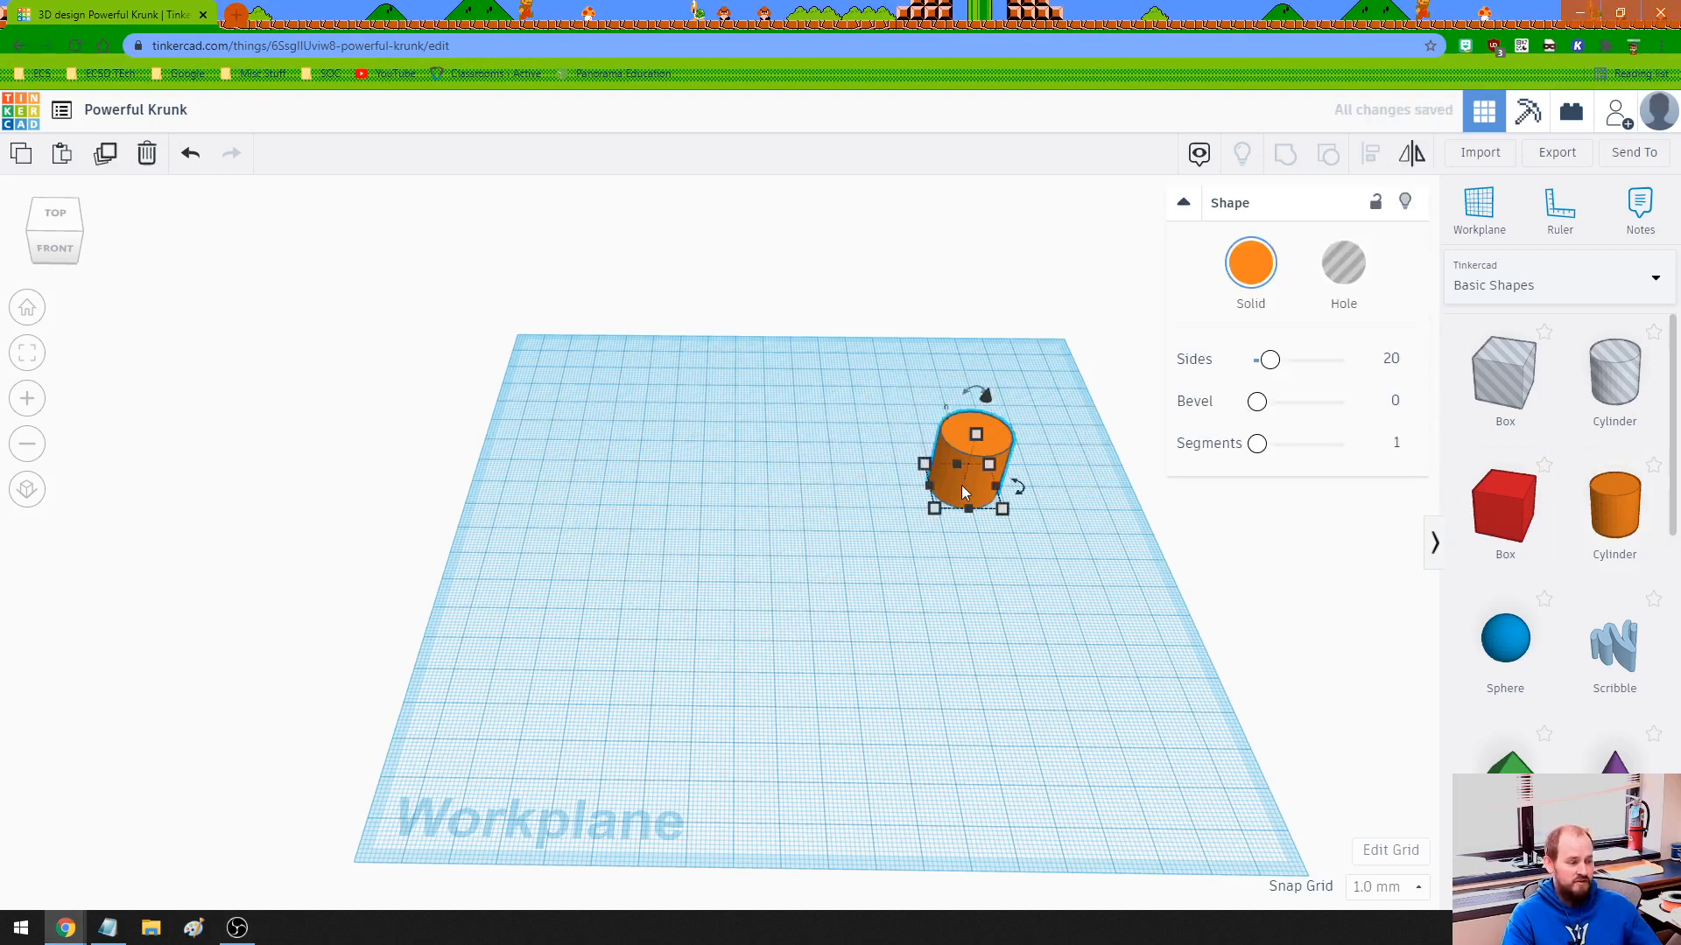
{"action": "left_click", "coordinate": [840, 587]}
{"action": "left_click_drag", "start_coordinate": [1501, 515], "coordinate": [642, 440]}
{"action": "left_click_drag", "start_coordinate": [1503, 648], "coordinate": [655, 596]}
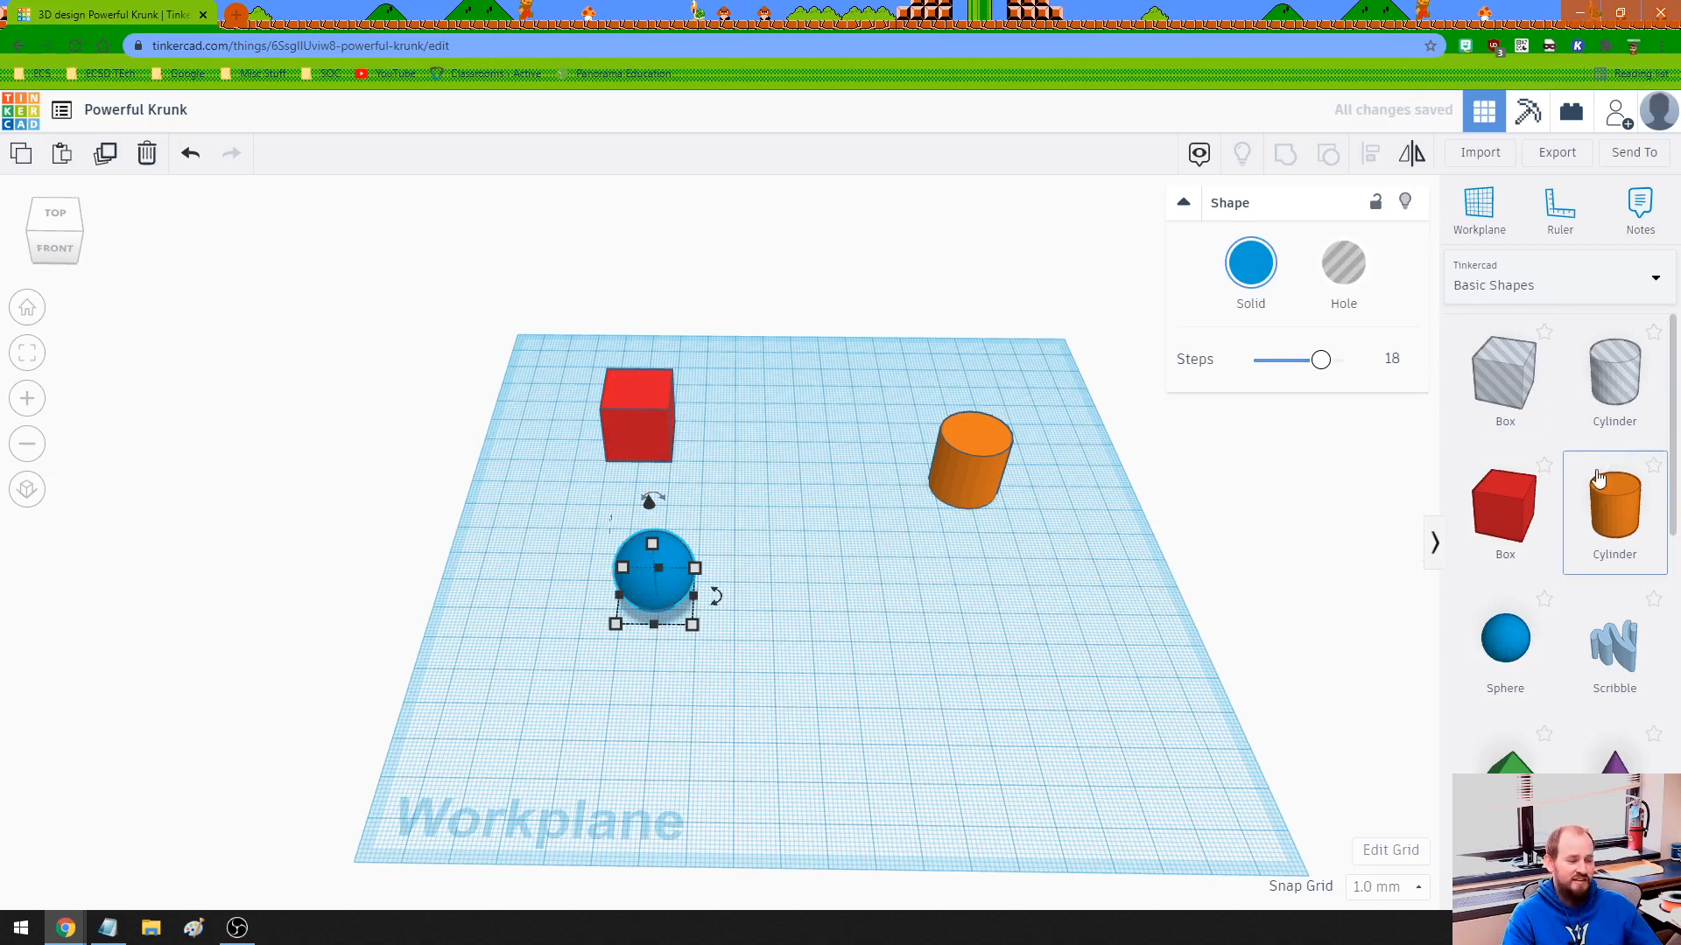
{"action": "scroll", "coordinate": [1575, 525], "scroll_direction": "down", "scroll_amount": 3}
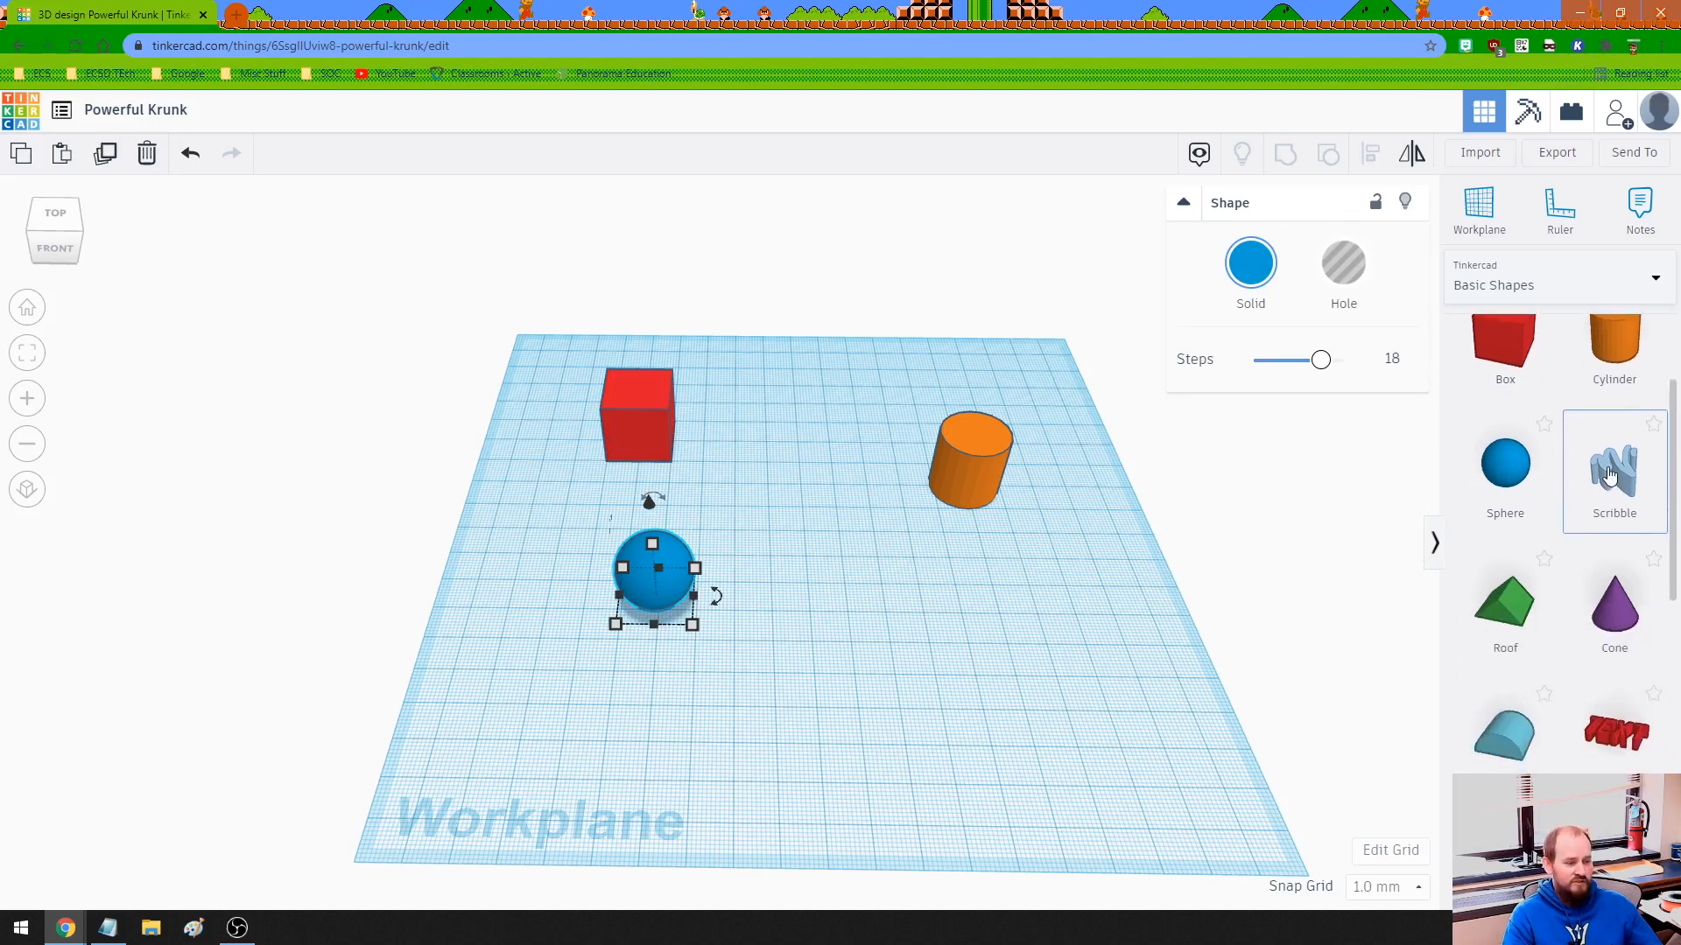
- Draw a freehand zigzag scribble that extrudes to a light blue solid of height 10
{"action": "mouse_move", "coordinate": [1609, 473]}
{"action": "left_mouse_down"}
{"action": "mouse_move", "coordinate": [1115, 566]}
{"action": "mouse_move", "coordinate": [897, 635]}
{"action": "left_mouse_up"}
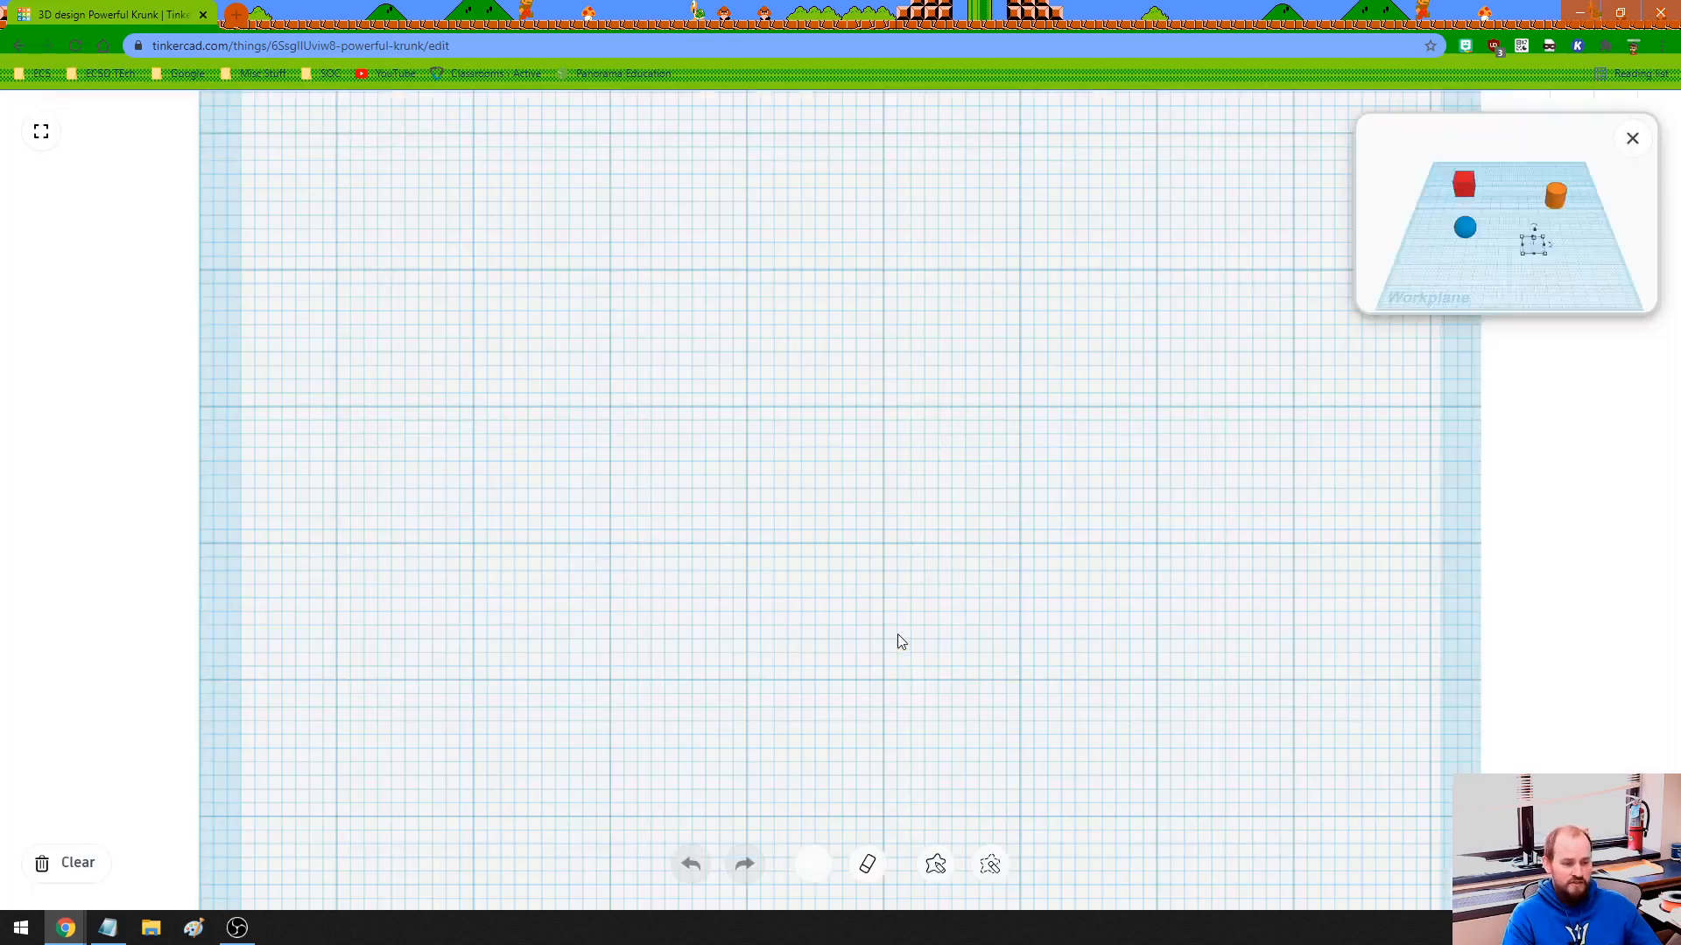
{"action": "left_click_drag", "start_coordinate": [516, 588], "coordinate": [521, 434]}
{"action": "mouse_move", "coordinate": [517, 332]}
{"action": "left_mouse_down"}
{"action": "mouse_move", "coordinate": [1057, 357]}
{"action": "mouse_move", "coordinate": [1054, 589]}
{"action": "mouse_move", "coordinate": [870, 255]}
{"action": "mouse_move", "coordinate": [707, 501]}
{"action": "mouse_move", "coordinate": [685, 490]}
{"action": "mouse_move", "coordinate": [658, 229]}
{"action": "mouse_move", "coordinate": [397, 251]}
{"action": "mouse_move", "coordinate": [403, 587]}
{"action": "left_mouse_up"}
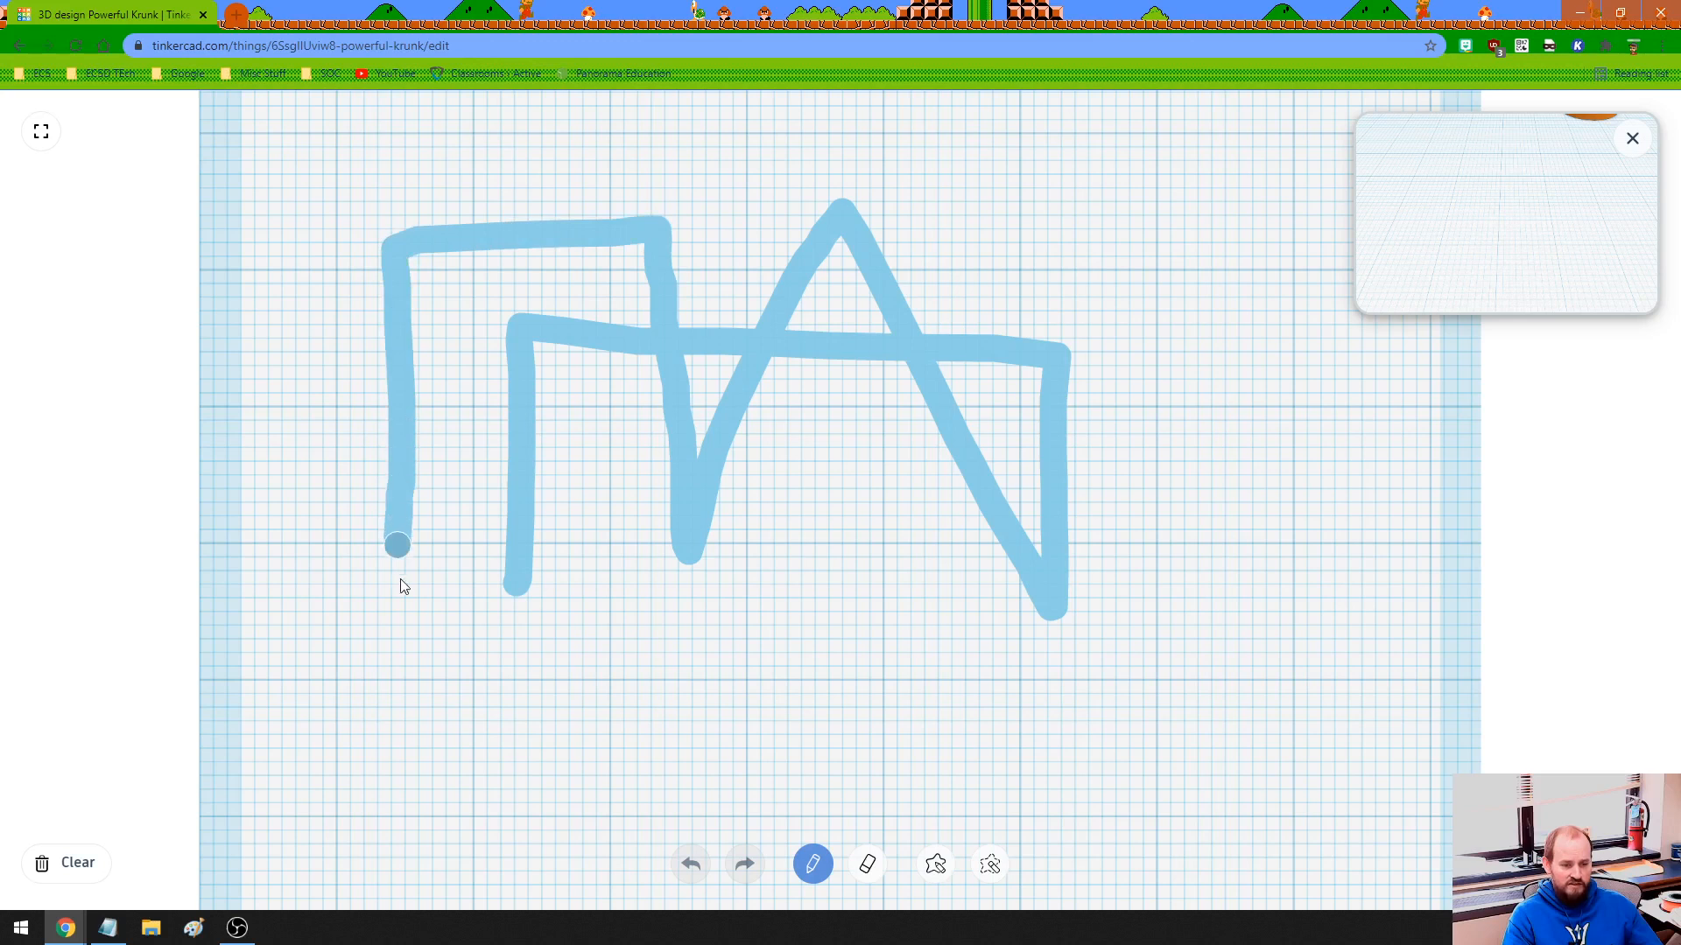
{"action": "left_click_drag", "start_coordinate": [513, 595], "coordinate": [513, 595]}
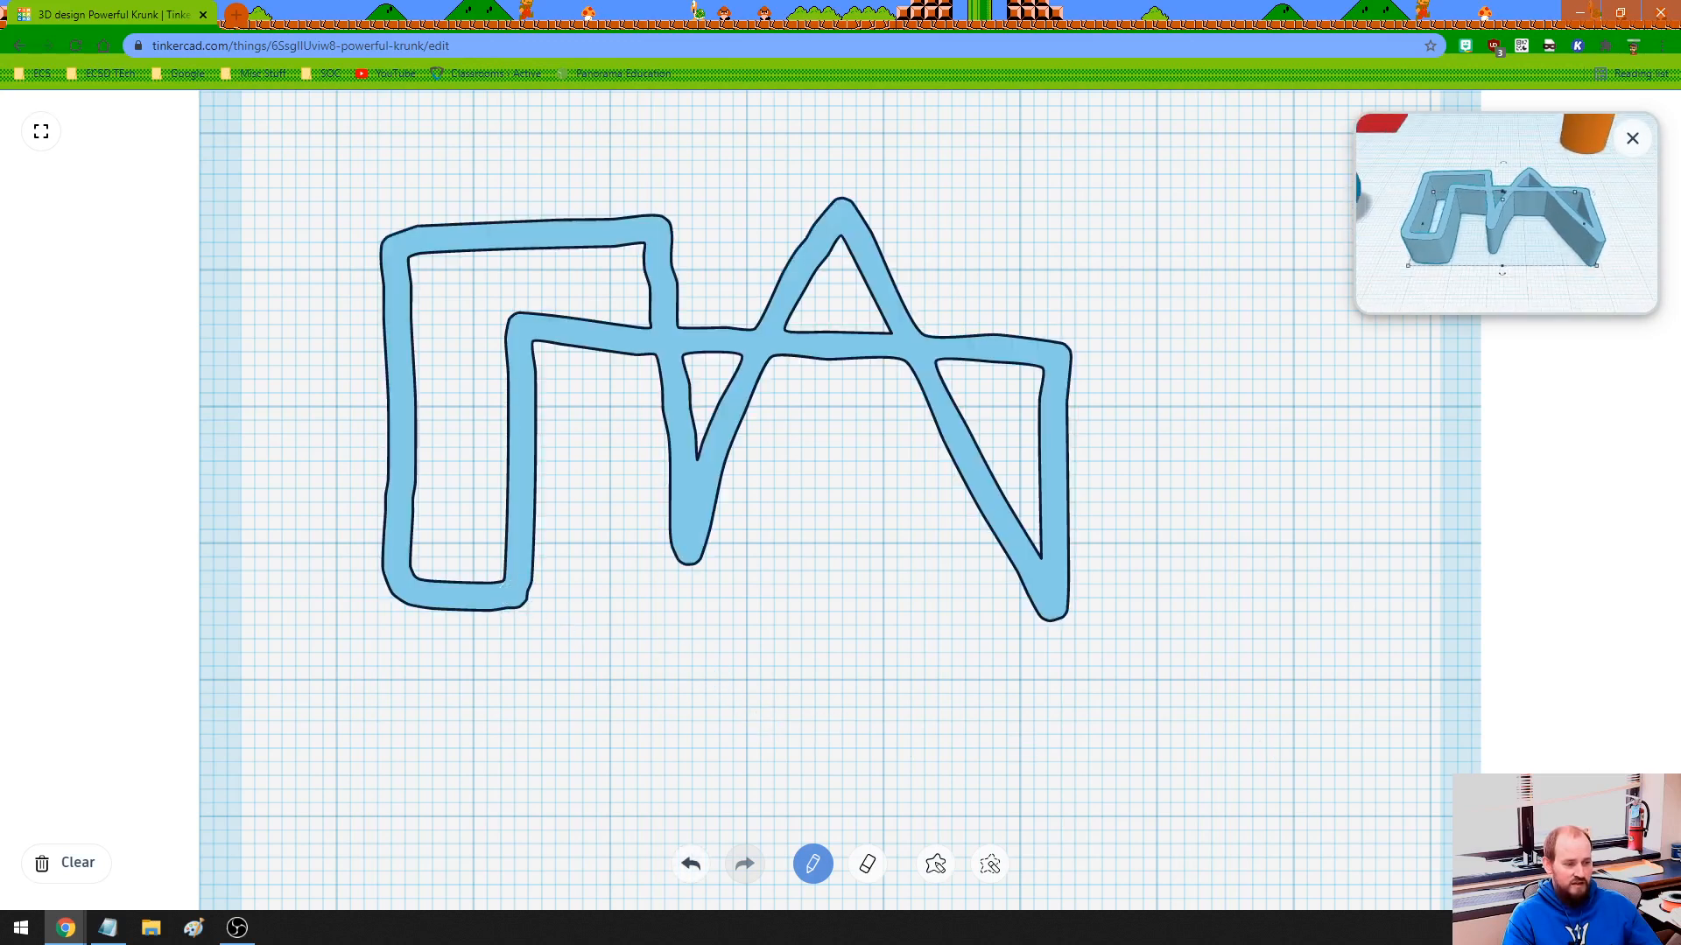
{"action": "left_click", "coordinate": [1614, 863]}
{"action": "mouse_move", "coordinate": [880, 744]}
{"action": "right_mouse_down"}
{"action": "mouse_move", "coordinate": [890, 636]}
{"action": "mouse_move", "coordinate": [949, 646]}
{"action": "mouse_move", "coordinate": [799, 731]}
{"action": "mouse_move", "coordinate": [851, 769]}
{"action": "mouse_move", "coordinate": [911, 780]}
{"action": "mouse_move", "coordinate": [755, 544]}
{"action": "right_mouse_up"}
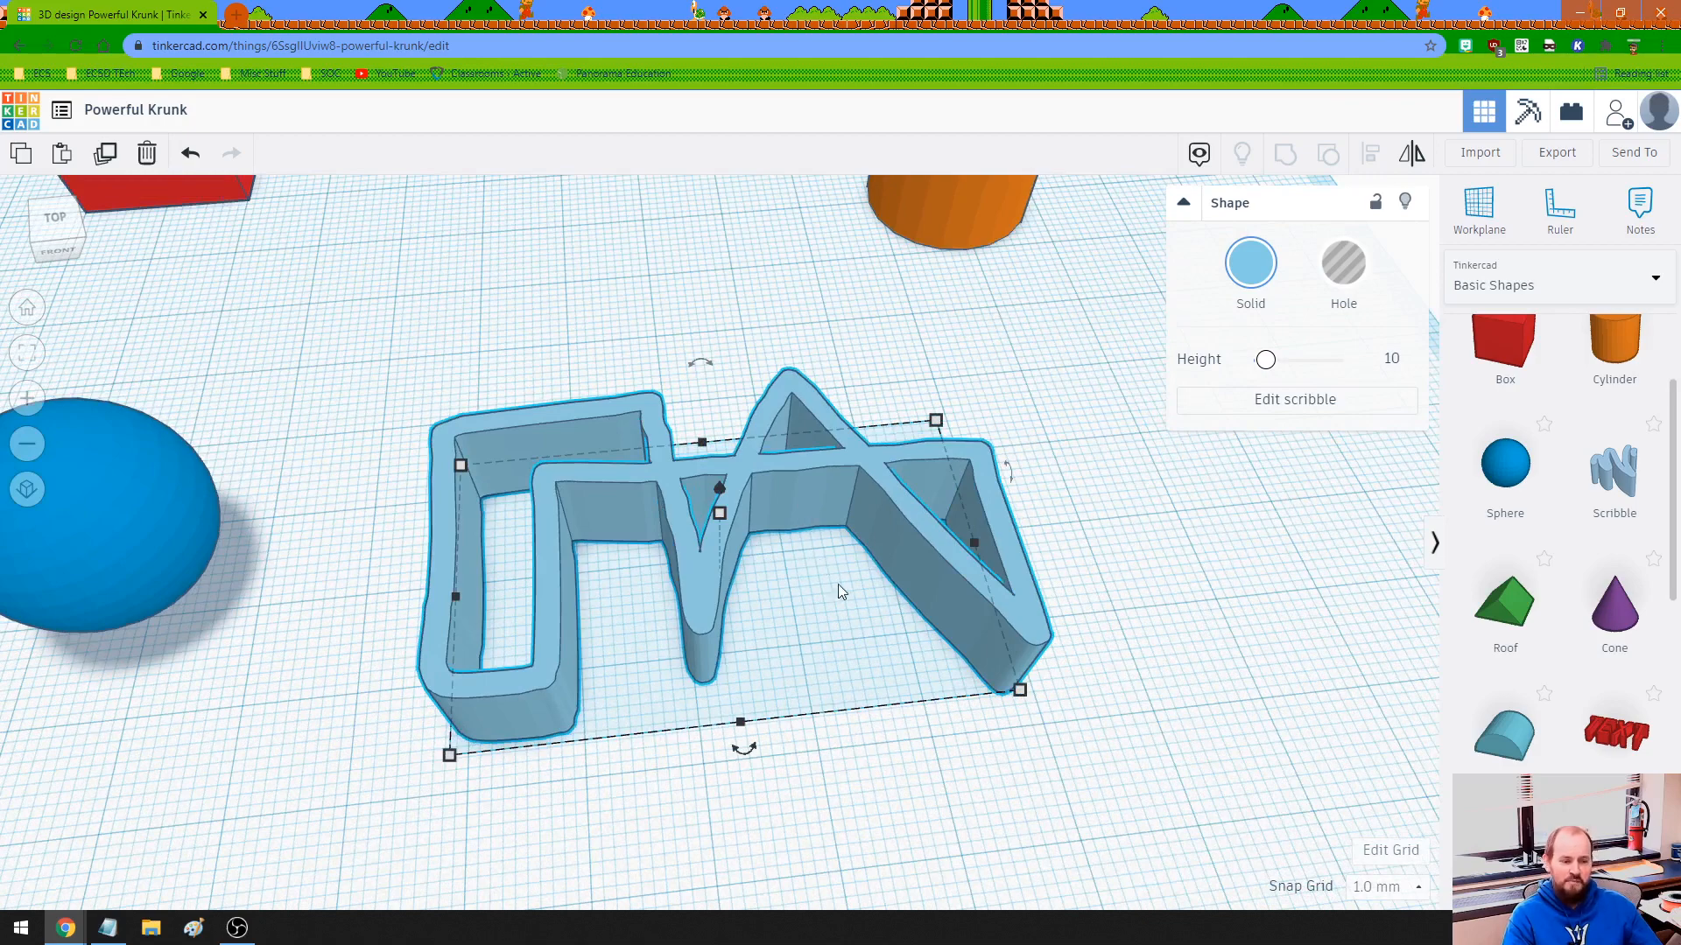
{"action": "scroll", "coordinate": [767, 629], "scroll_direction": "down", "scroll_amount": 5}
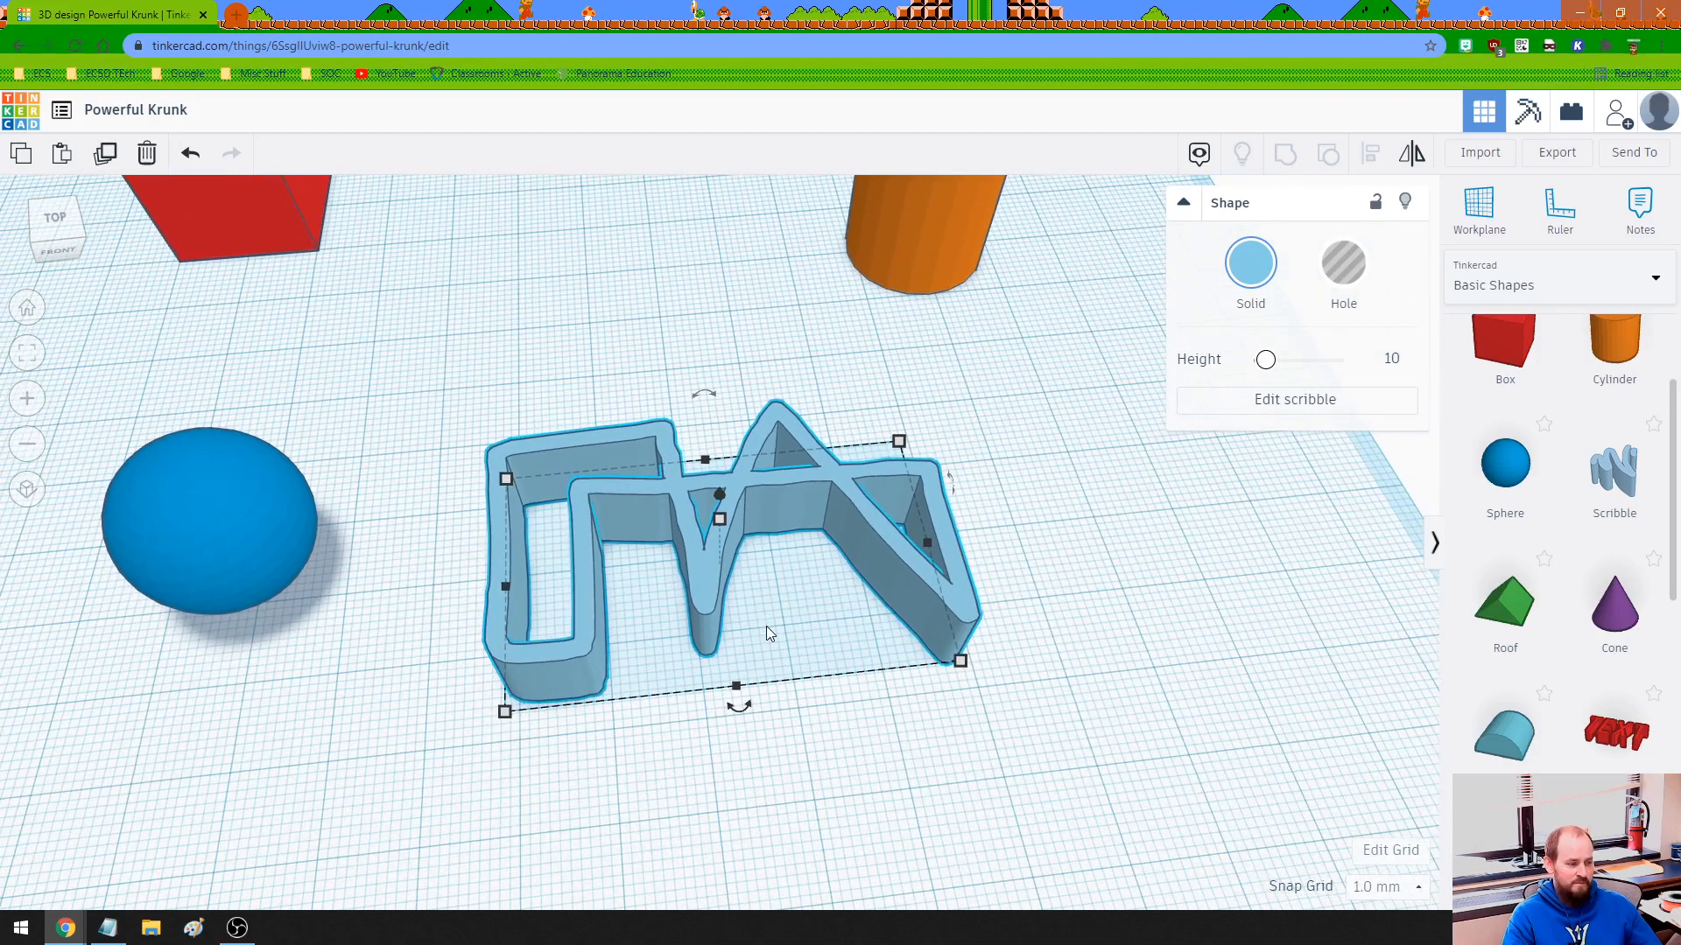
{"action": "scroll", "coordinate": [1567, 611], "scroll_direction": "down", "scroll_amount": 4}
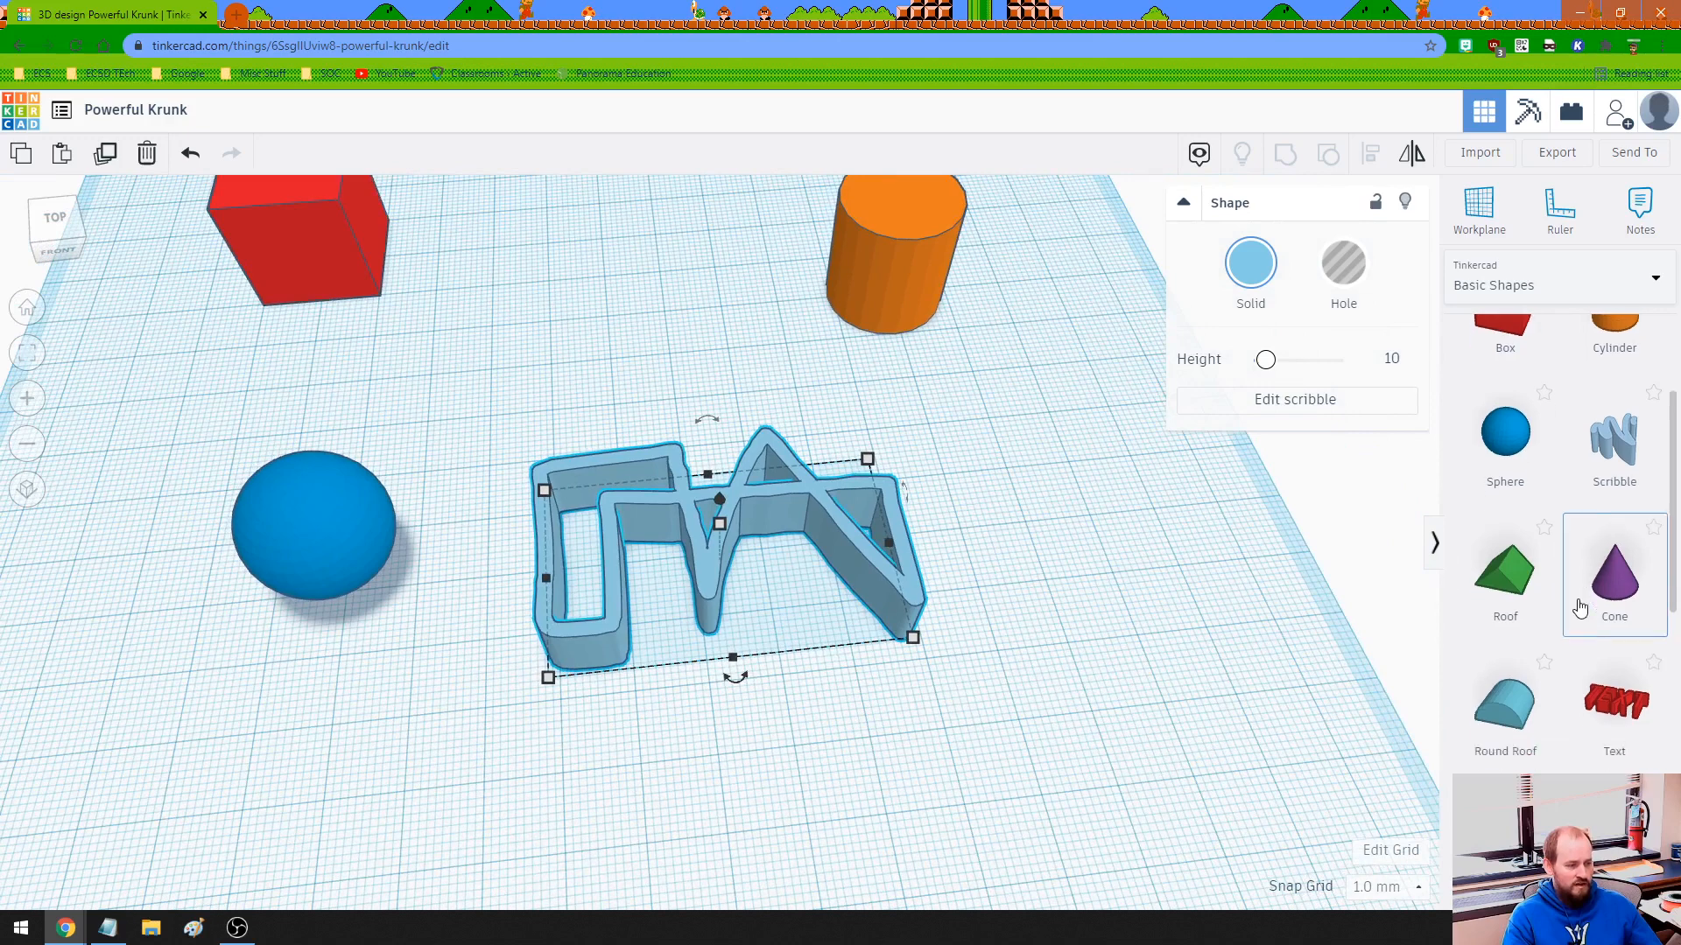
{"action": "scroll", "coordinate": [1558, 630], "scroll_direction": "down", "scroll_amount": 5}
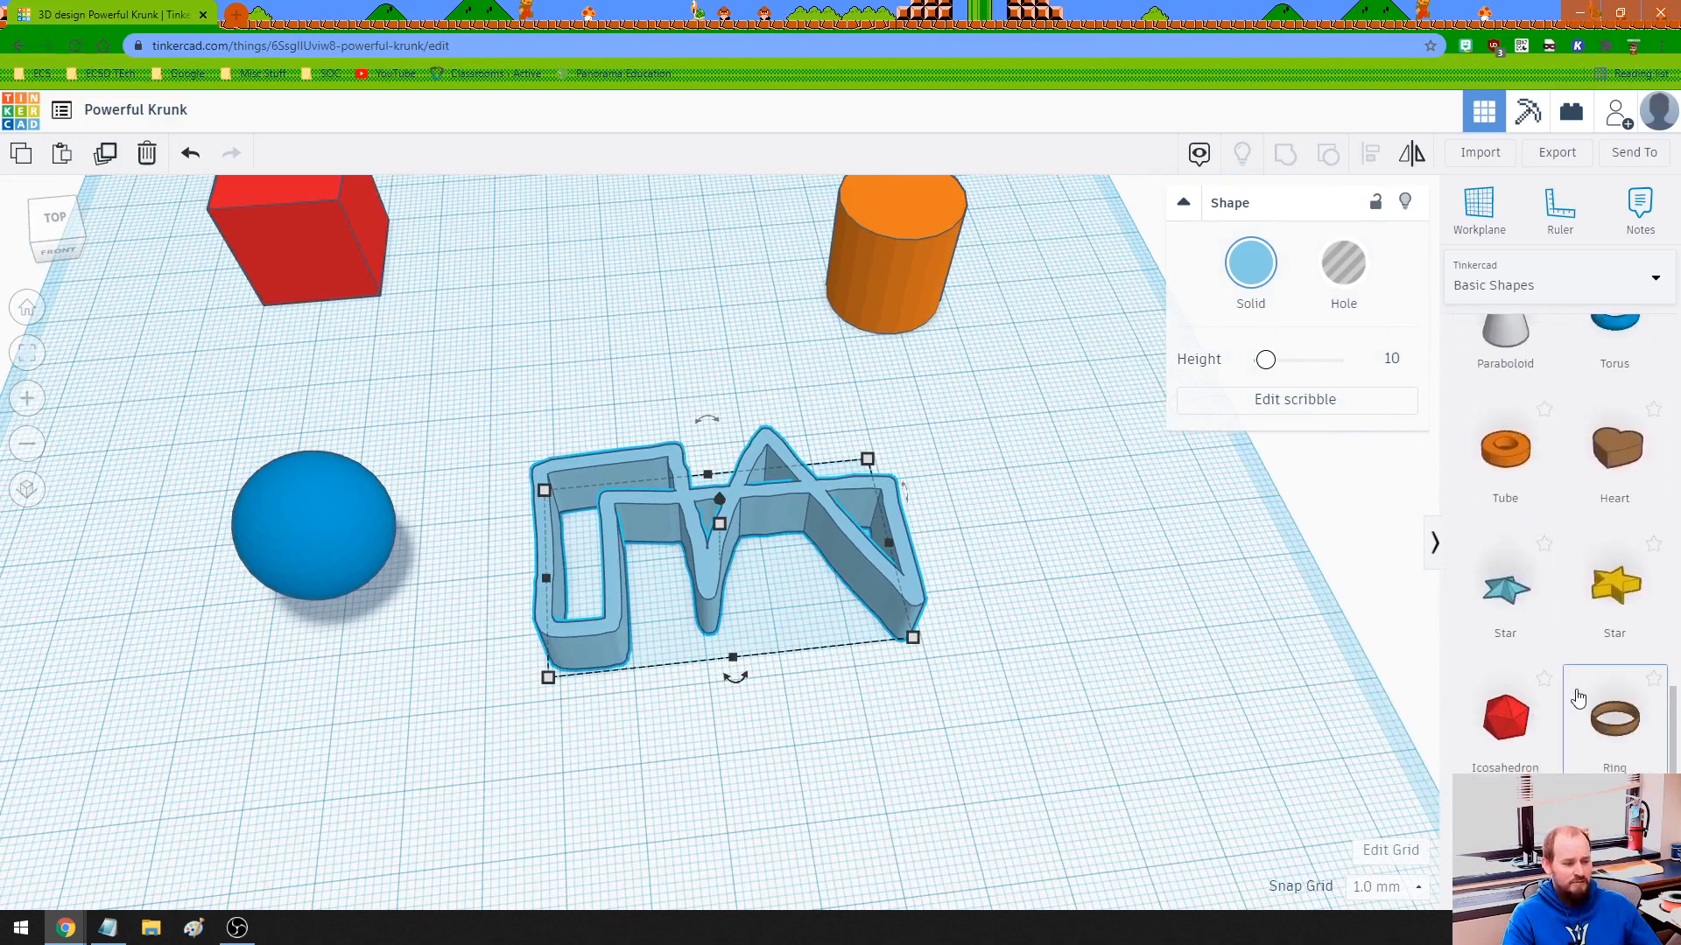
{"action": "scroll", "coordinate": [1574, 678], "scroll_direction": "up", "scroll_amount": 5}
{"action": "scroll", "coordinate": [1579, 698], "scroll_direction": "up", "scroll_amount": 3}
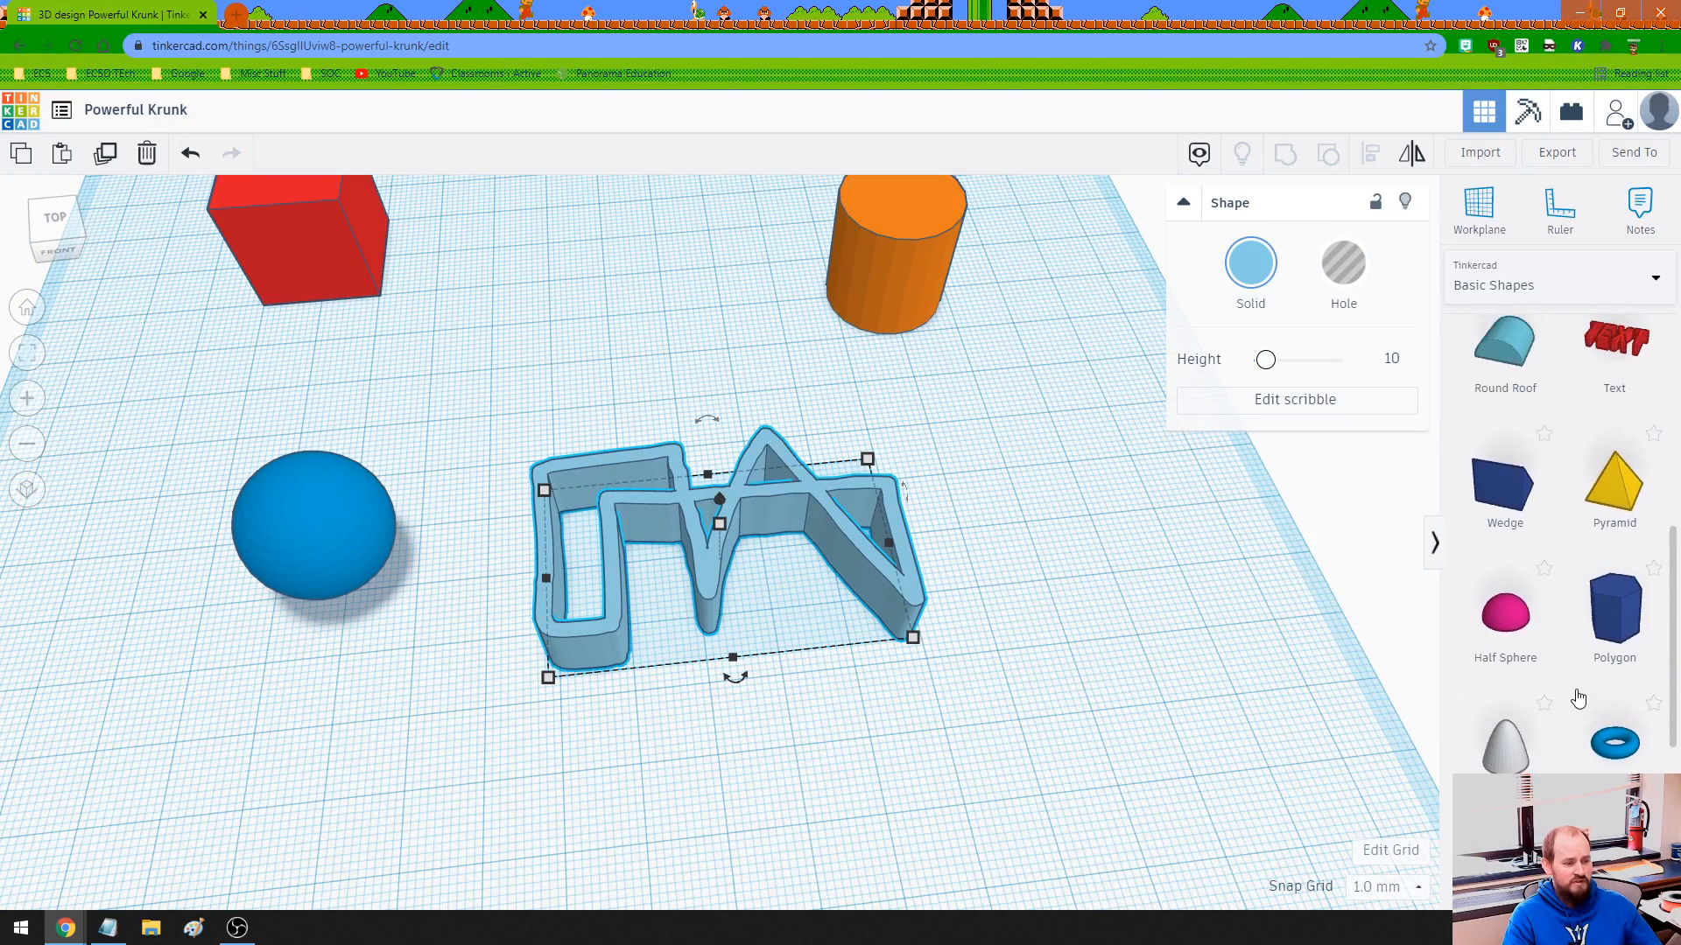
{"action": "scroll", "coordinate": [931, 640], "scroll_direction": "down", "scroll_amount": 5}
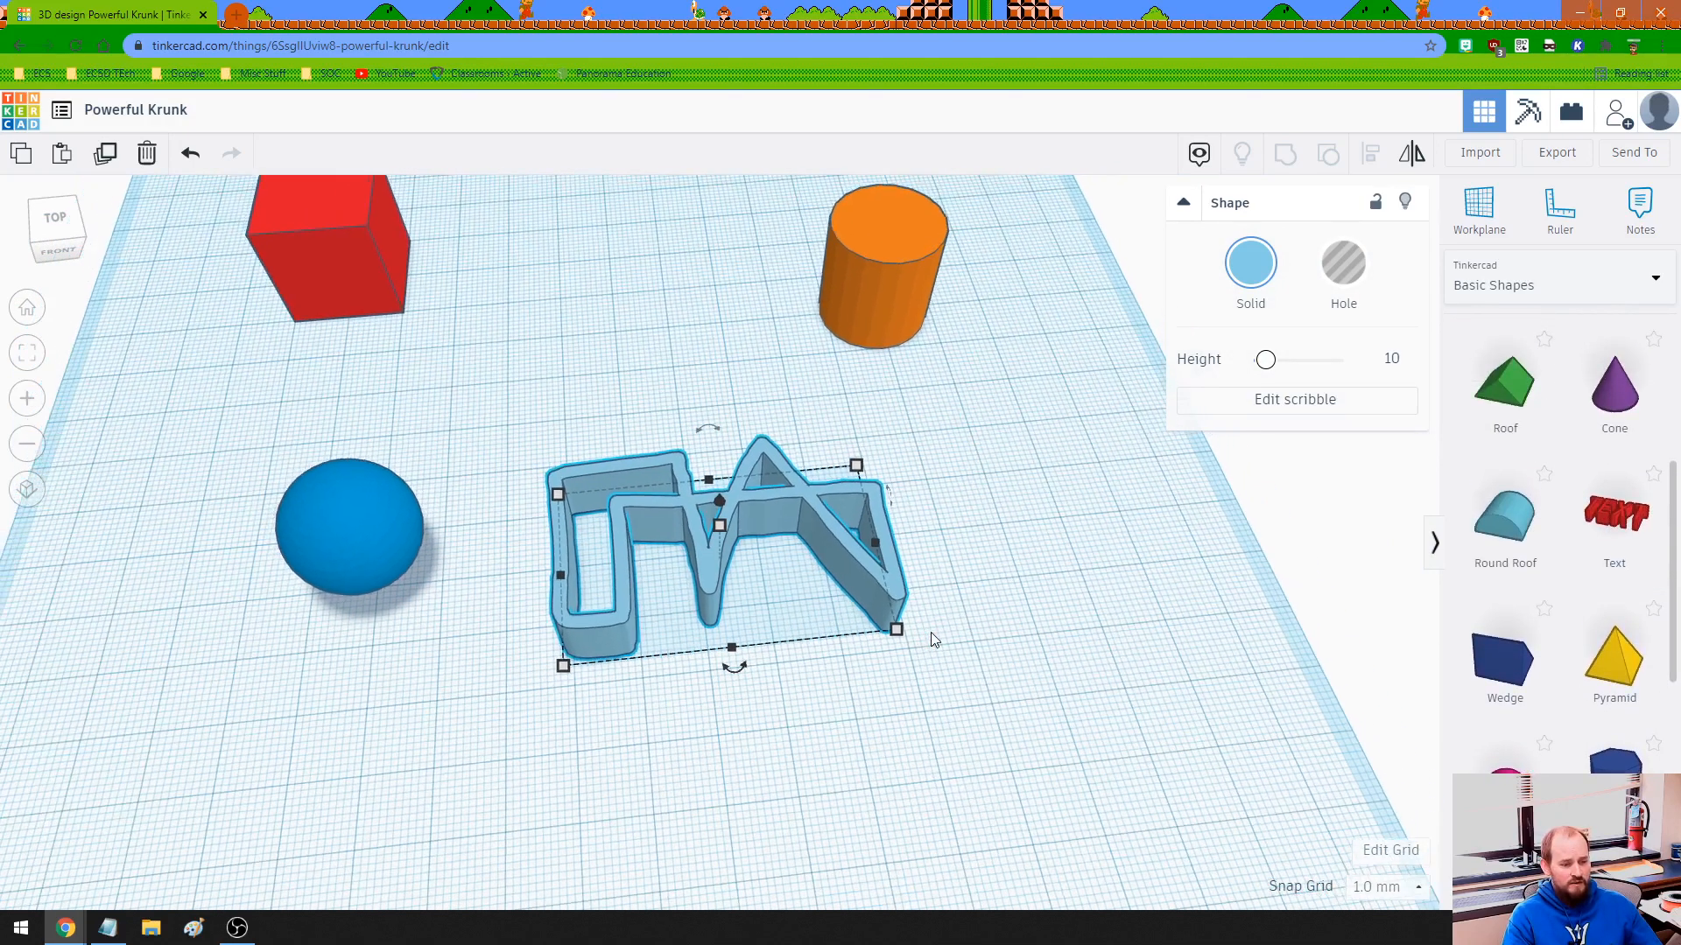
{"action": "right_click_drag", "start_coordinate": [931, 614], "coordinate": [939, 547]}
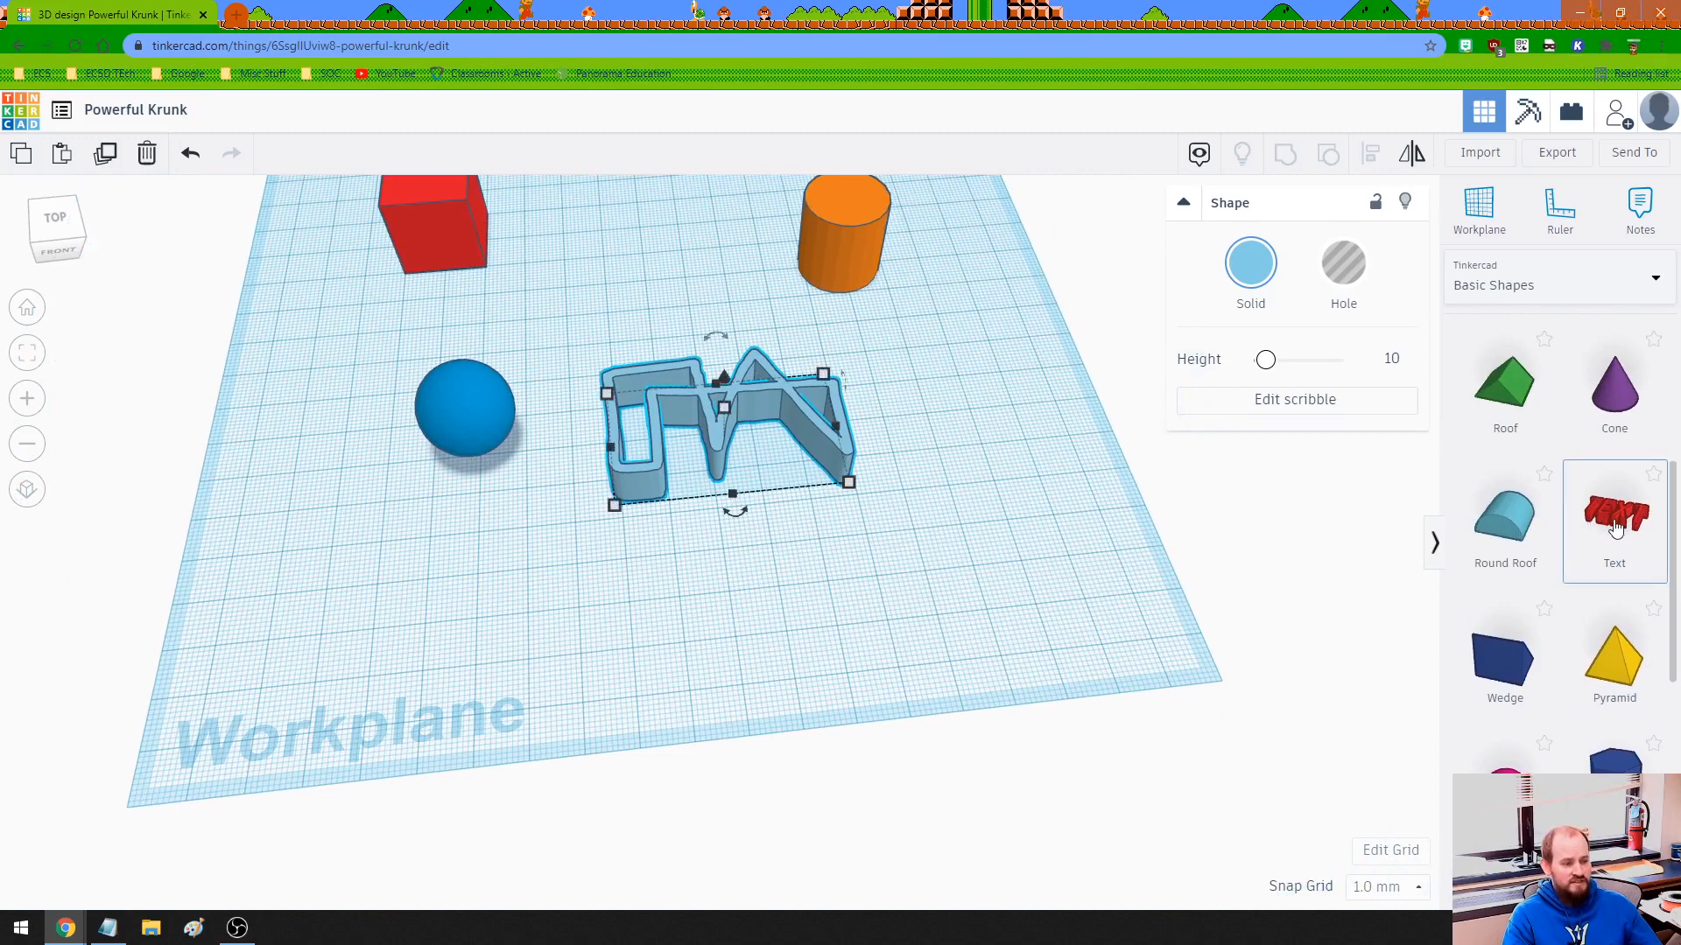
- Add a red 3D text shape reading 'ECSD Tech' to the workplane
{"action": "mouse_move", "coordinate": [1615, 525]}
{"action": "left_mouse_down"}
{"action": "mouse_move", "coordinate": [1068, 527]}
{"action": "mouse_move", "coordinate": [576, 613]}
{"action": "left_mouse_up"}
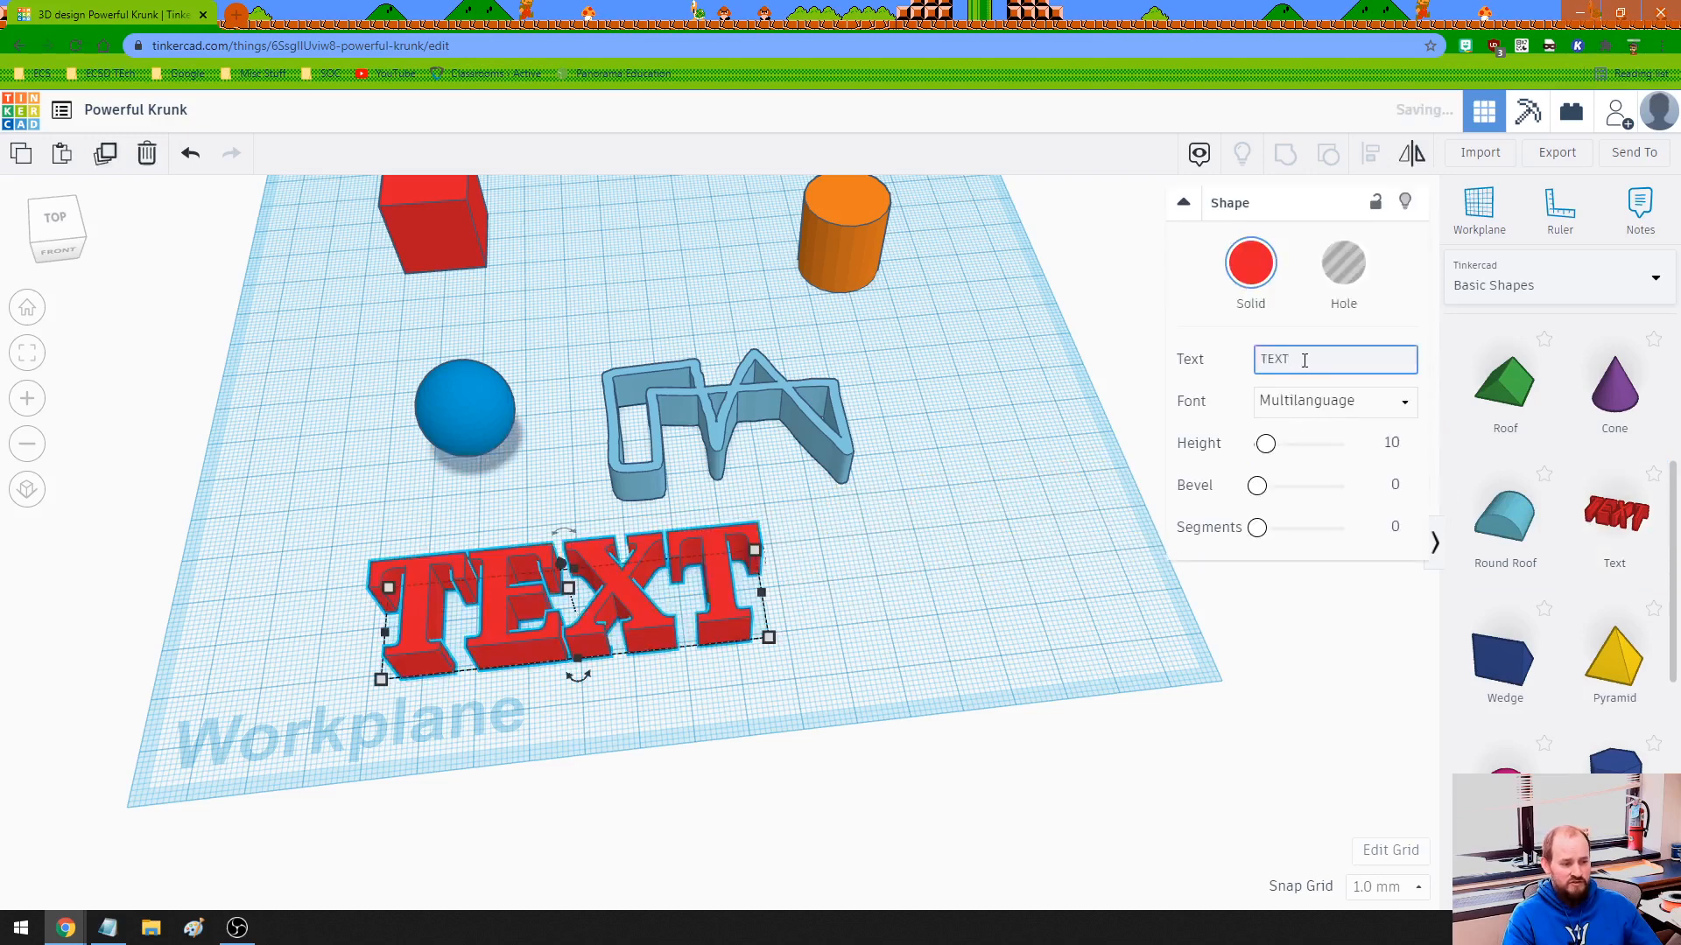
{"action": "key", "text": "BackSpace"}
{"action": "key", "text": "BackSpace"}
{"action": "key", "text": "BackSpace"}
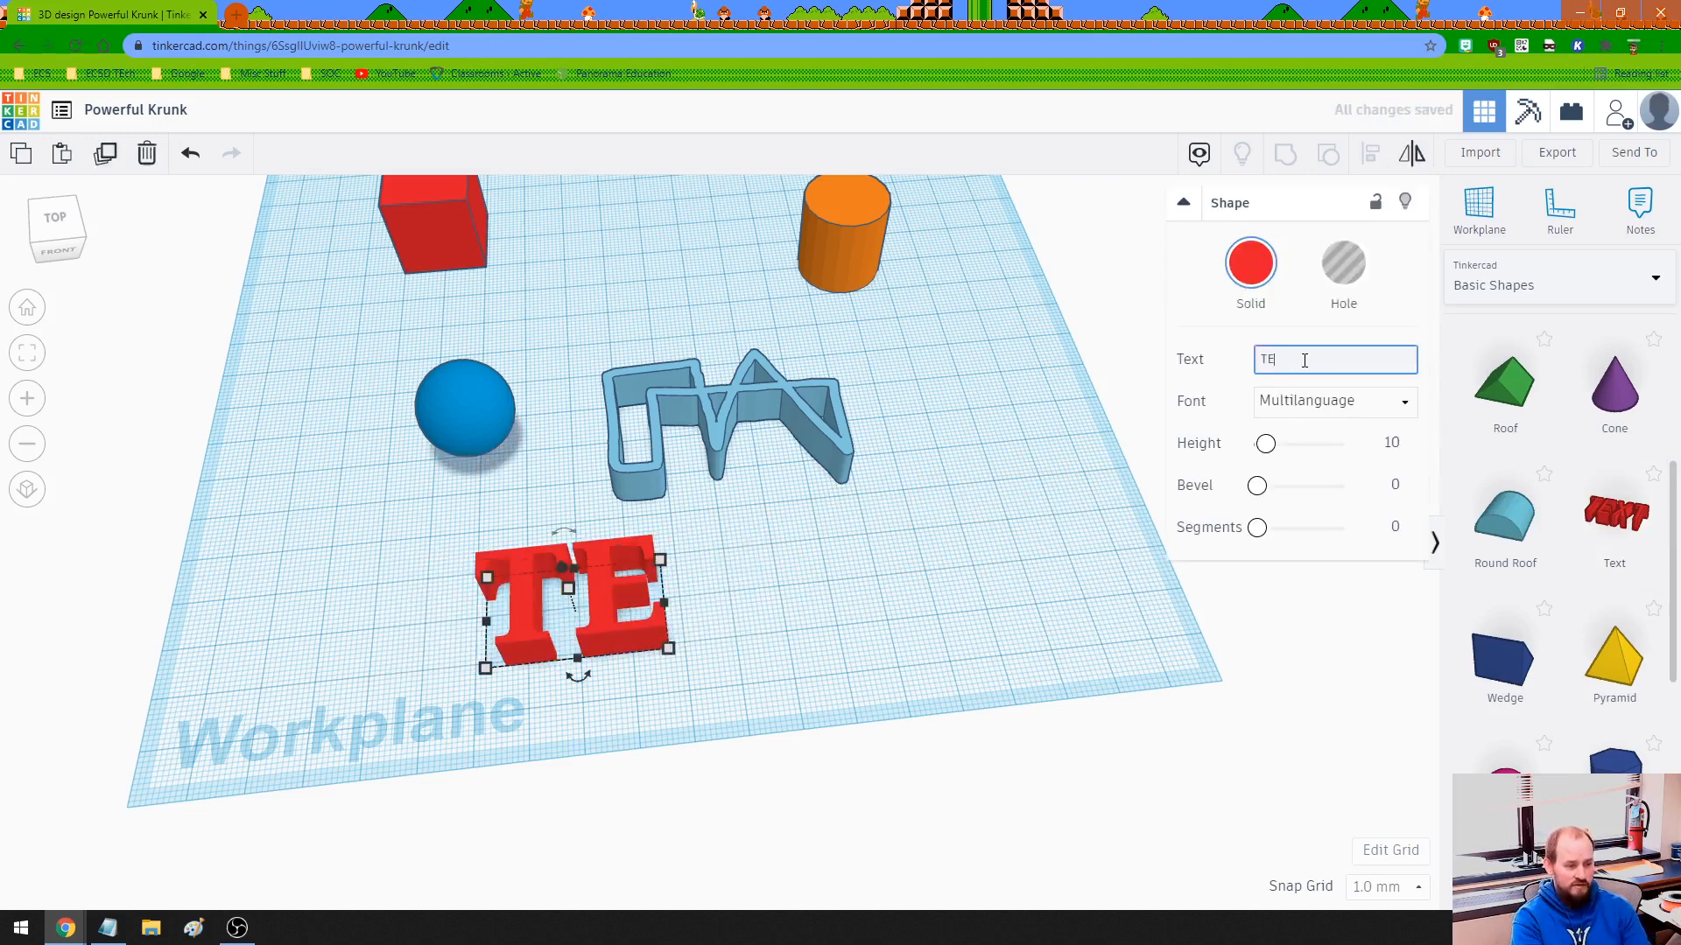
{"action": "type", "text": "ECSD"}
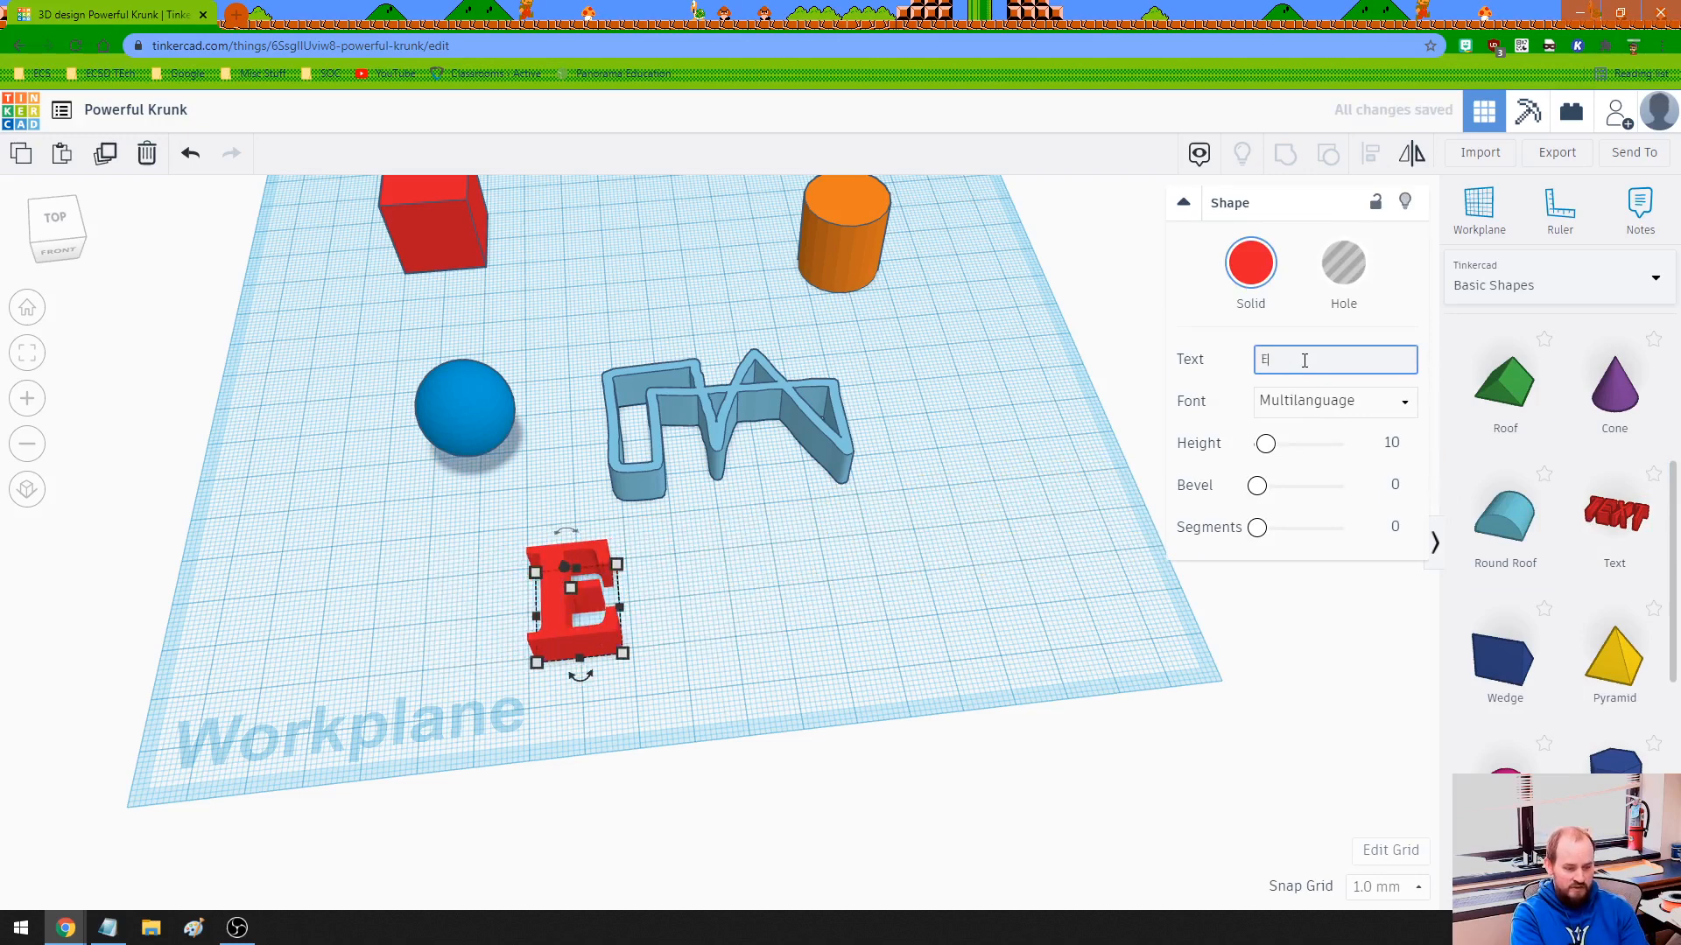
{"action": "type", "text": " Tech"}
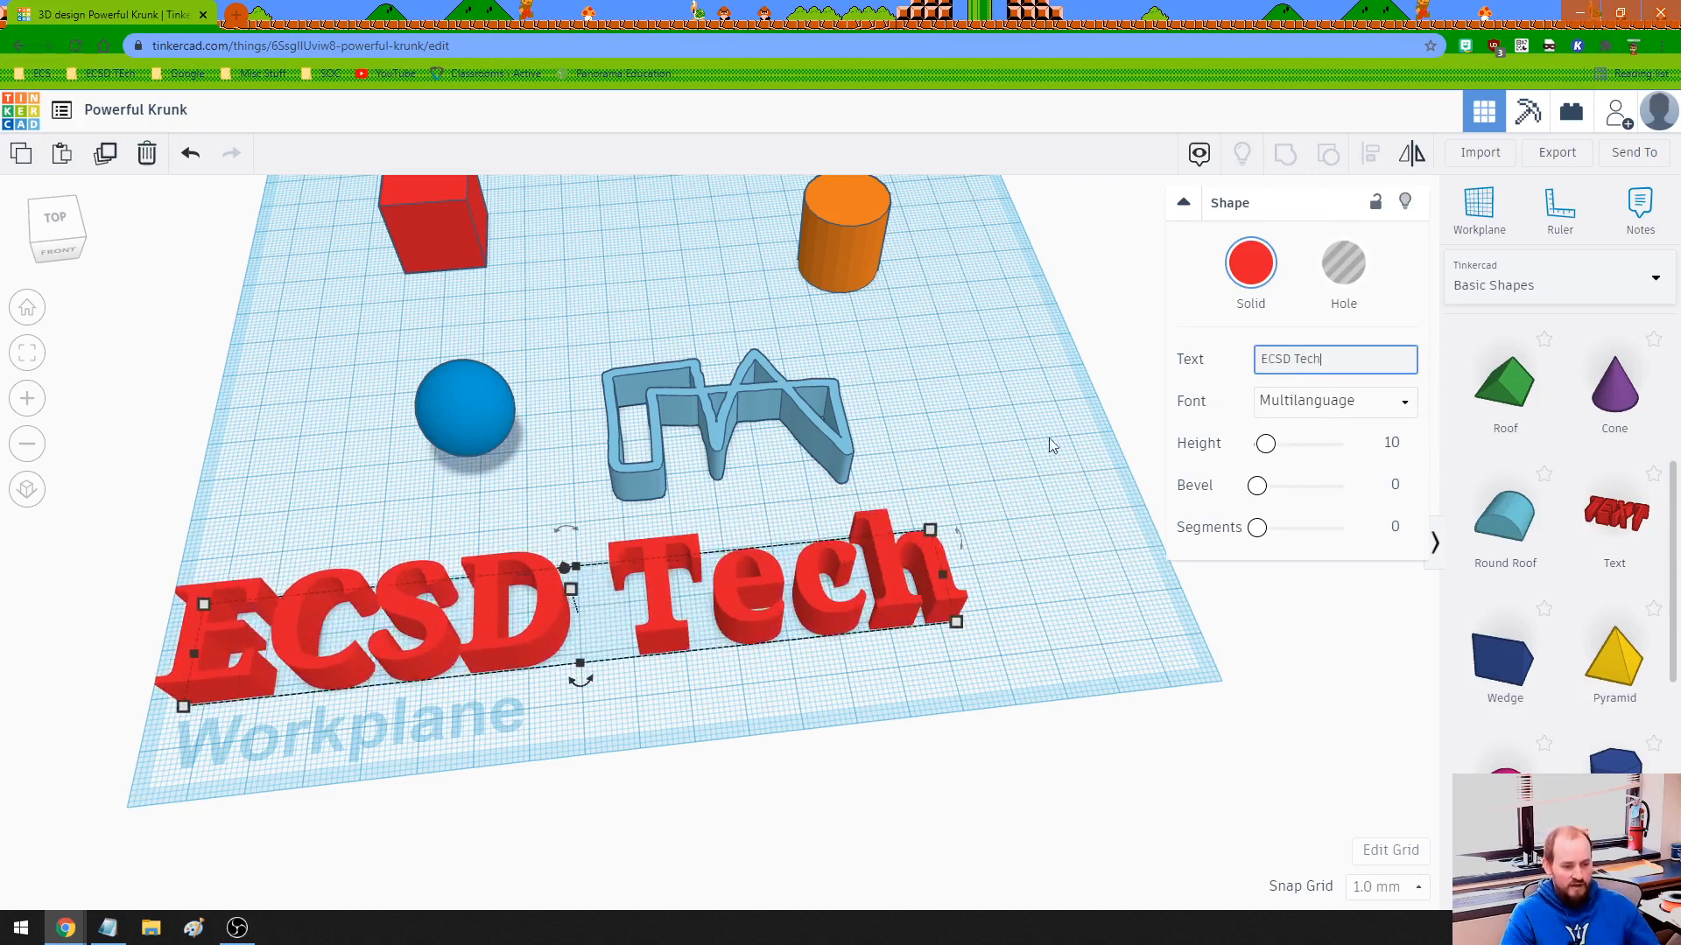
- Move the ECSD Tech text back behind the shapes and shift the orange cylinder slightly
{"action": "left_click_drag", "start_coordinate": [841, 571], "coordinate": [937, 555]}
{"action": "left_click_drag", "start_coordinate": [843, 298], "coordinate": [954, 309]}
{"action": "mouse_move", "coordinate": [874, 503]}
{"action": "left_mouse_down"}
{"action": "mouse_move", "coordinate": [839, 405]}
{"action": "mouse_move", "coordinate": [750, 386]}
{"action": "mouse_move", "coordinate": [711, 298]}
{"action": "mouse_move", "coordinate": [744, 311]}
{"action": "mouse_move", "coordinate": [877, 504]}
{"action": "mouse_move", "coordinate": [868, 530]}
{"action": "left_mouse_up"}
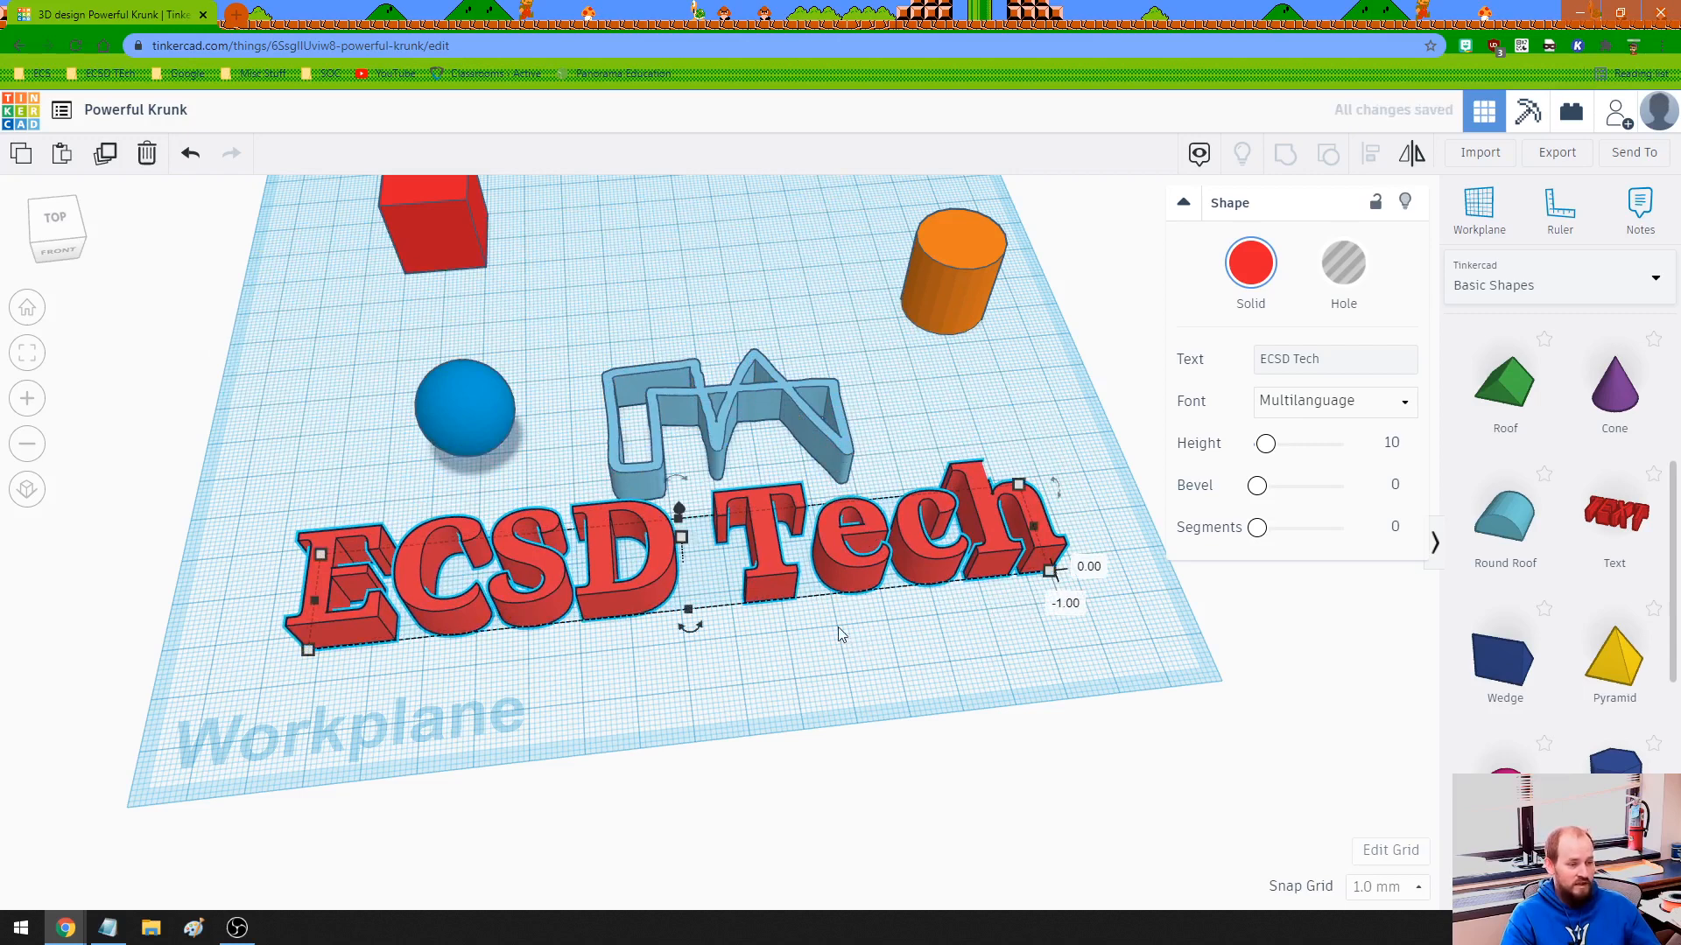
- Change the orange cylinder's Sides so it becomes 12-sided
{"action": "left_click", "coordinate": [936, 279]}
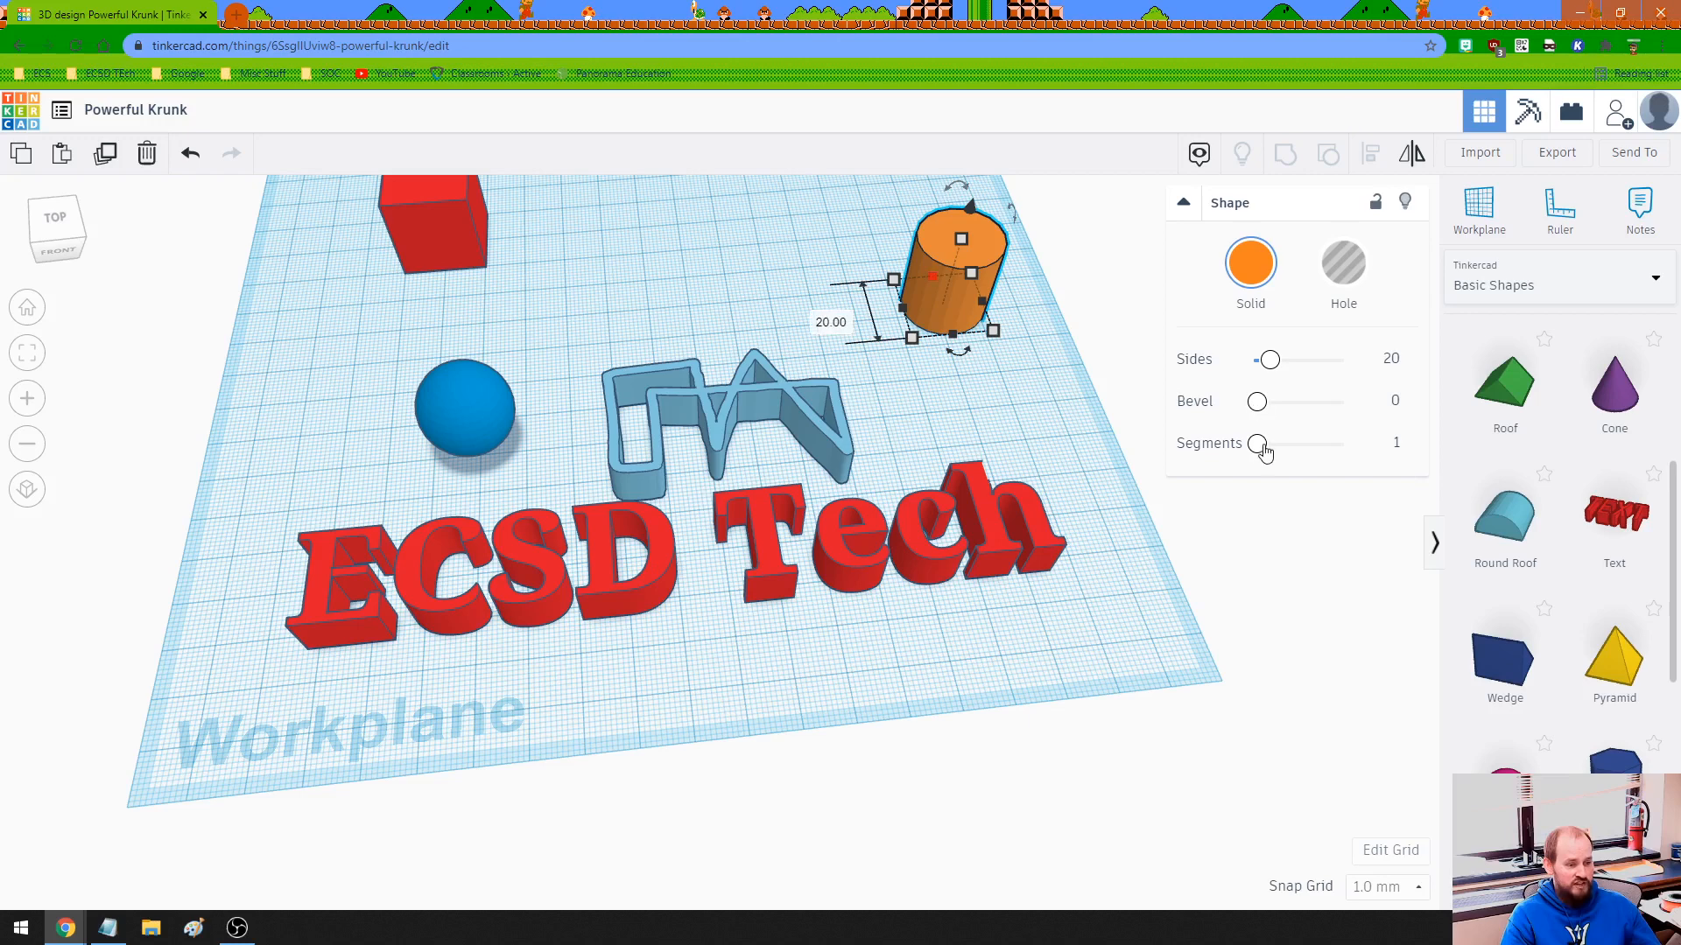
{"action": "mouse_move", "coordinate": [1270, 447]}
{"action": "left_mouse_down"}
{"action": "mouse_move", "coordinate": [1315, 447]}
{"action": "mouse_move", "coordinate": [1257, 445]}
{"action": "left_mouse_up"}
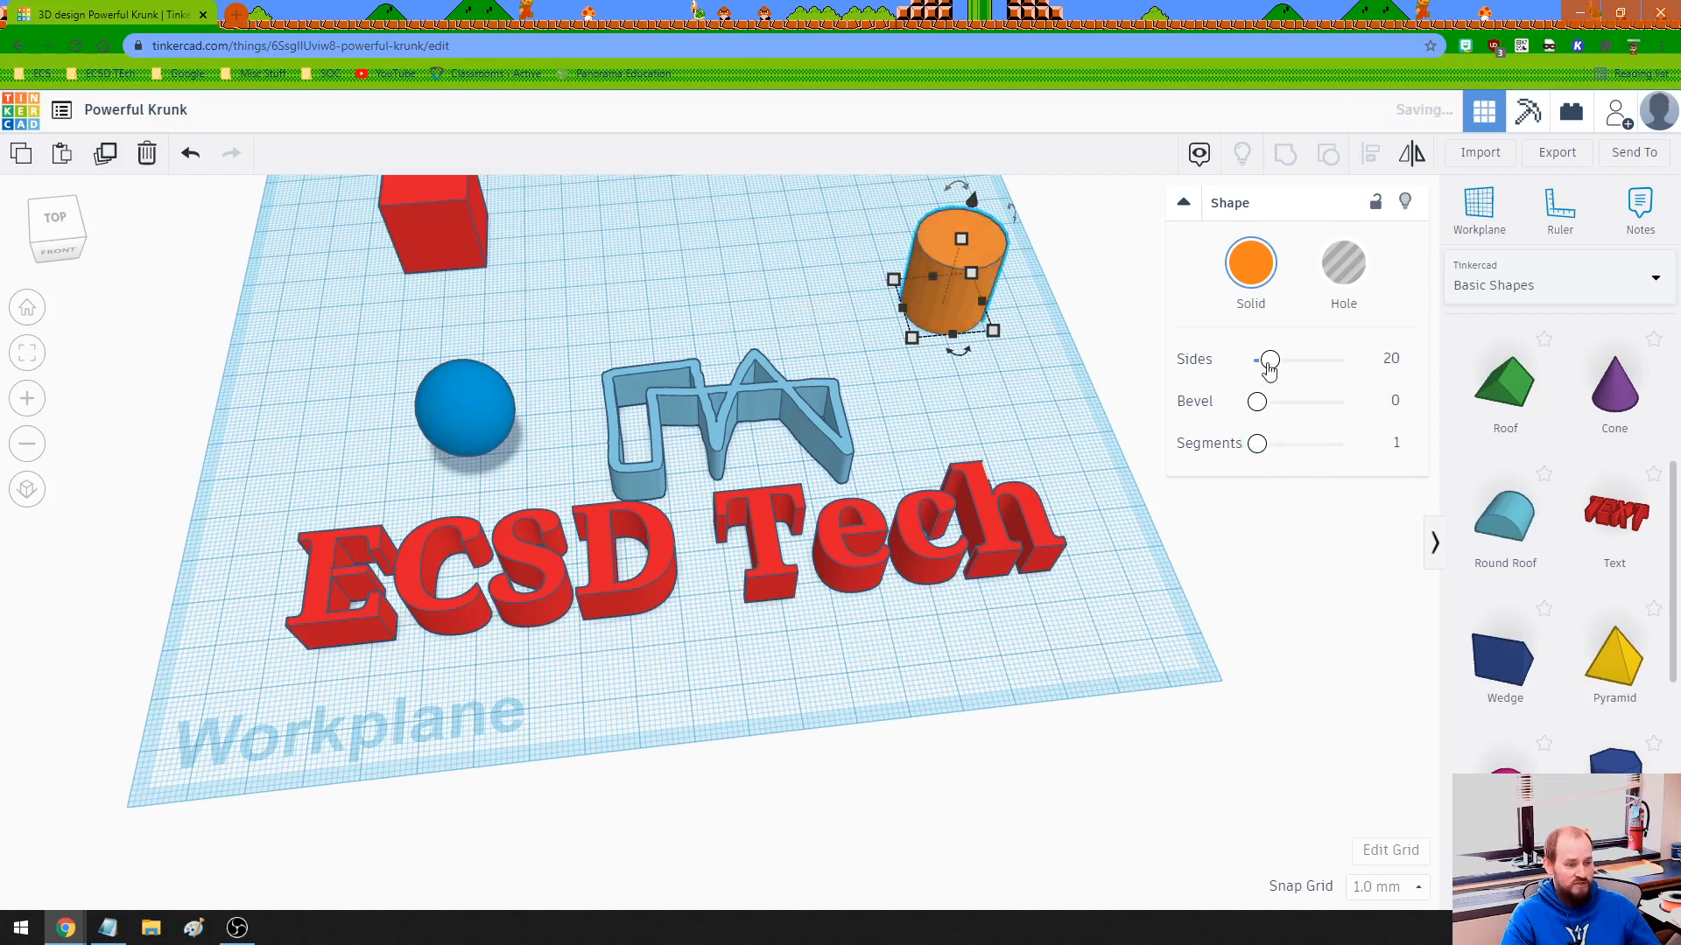
{"action": "mouse_move", "coordinate": [1269, 361]}
{"action": "left_mouse_down"}
{"action": "mouse_move", "coordinate": [1289, 360]}
{"action": "mouse_move", "coordinate": [1226, 366]}
{"action": "mouse_move", "coordinate": [1244, 366]}
{"action": "left_mouse_up"}
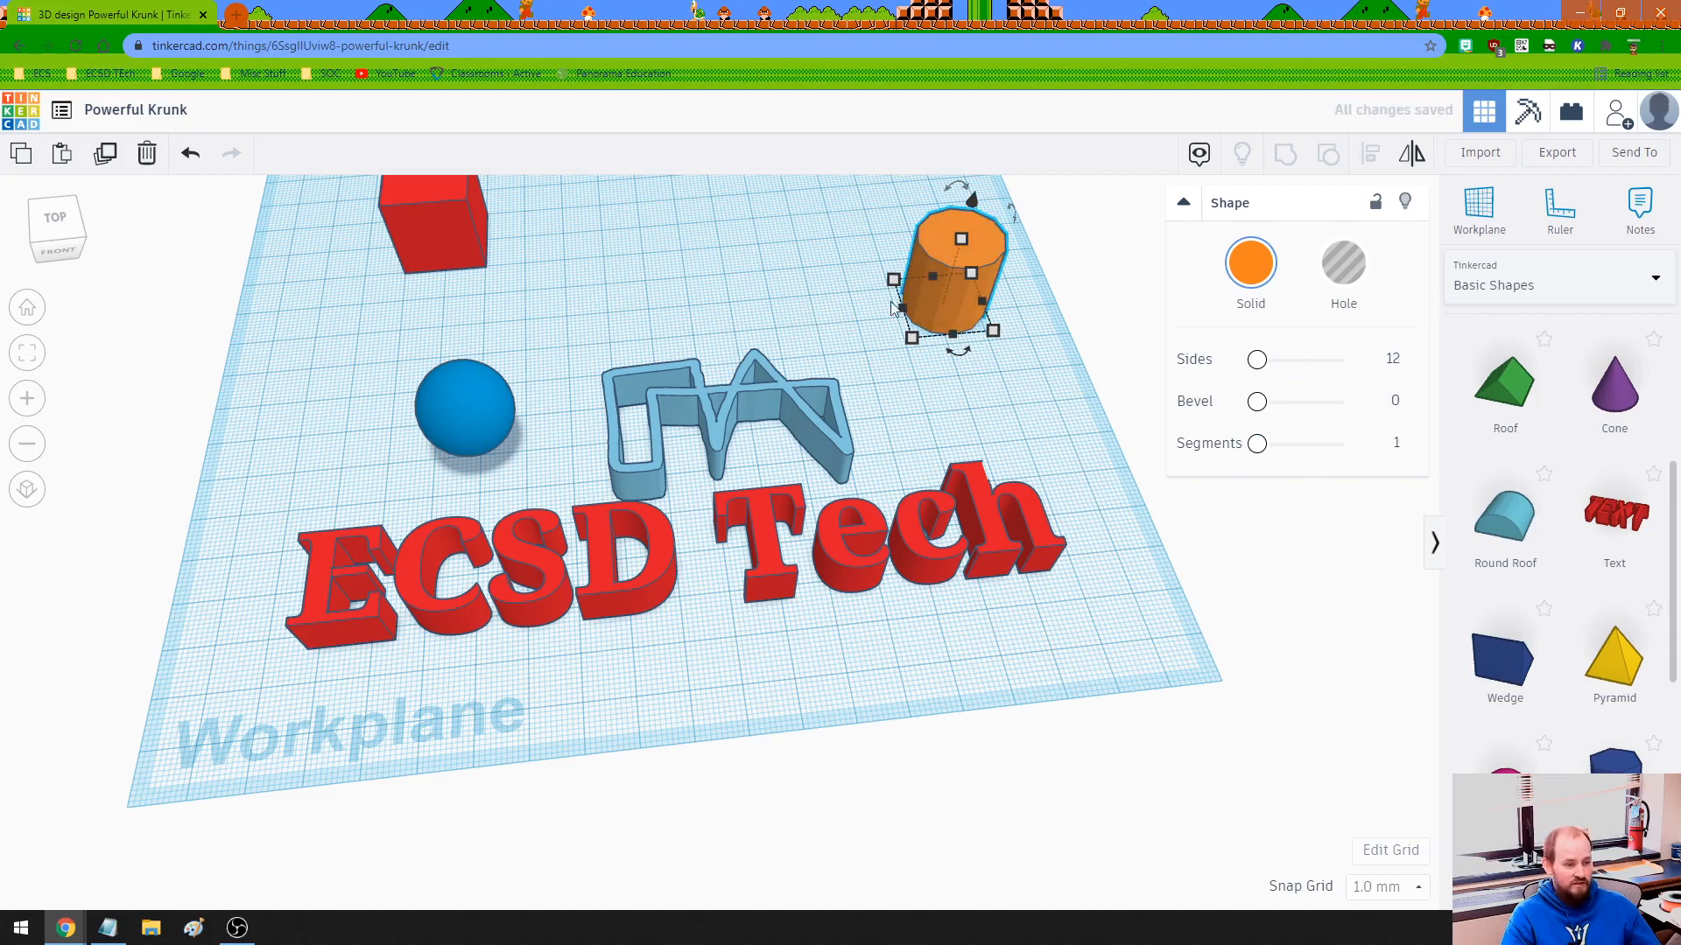
- Widen the red box and increase its Radius to round its edges
{"action": "left_click", "coordinate": [452, 235]}
{"action": "mouse_move", "coordinate": [1269, 495]}
{"action": "left_mouse_down"}
{"action": "mouse_move", "coordinate": [1302, 489]}
{"action": "mouse_move", "coordinate": [1270, 487]}
{"action": "left_mouse_up"}
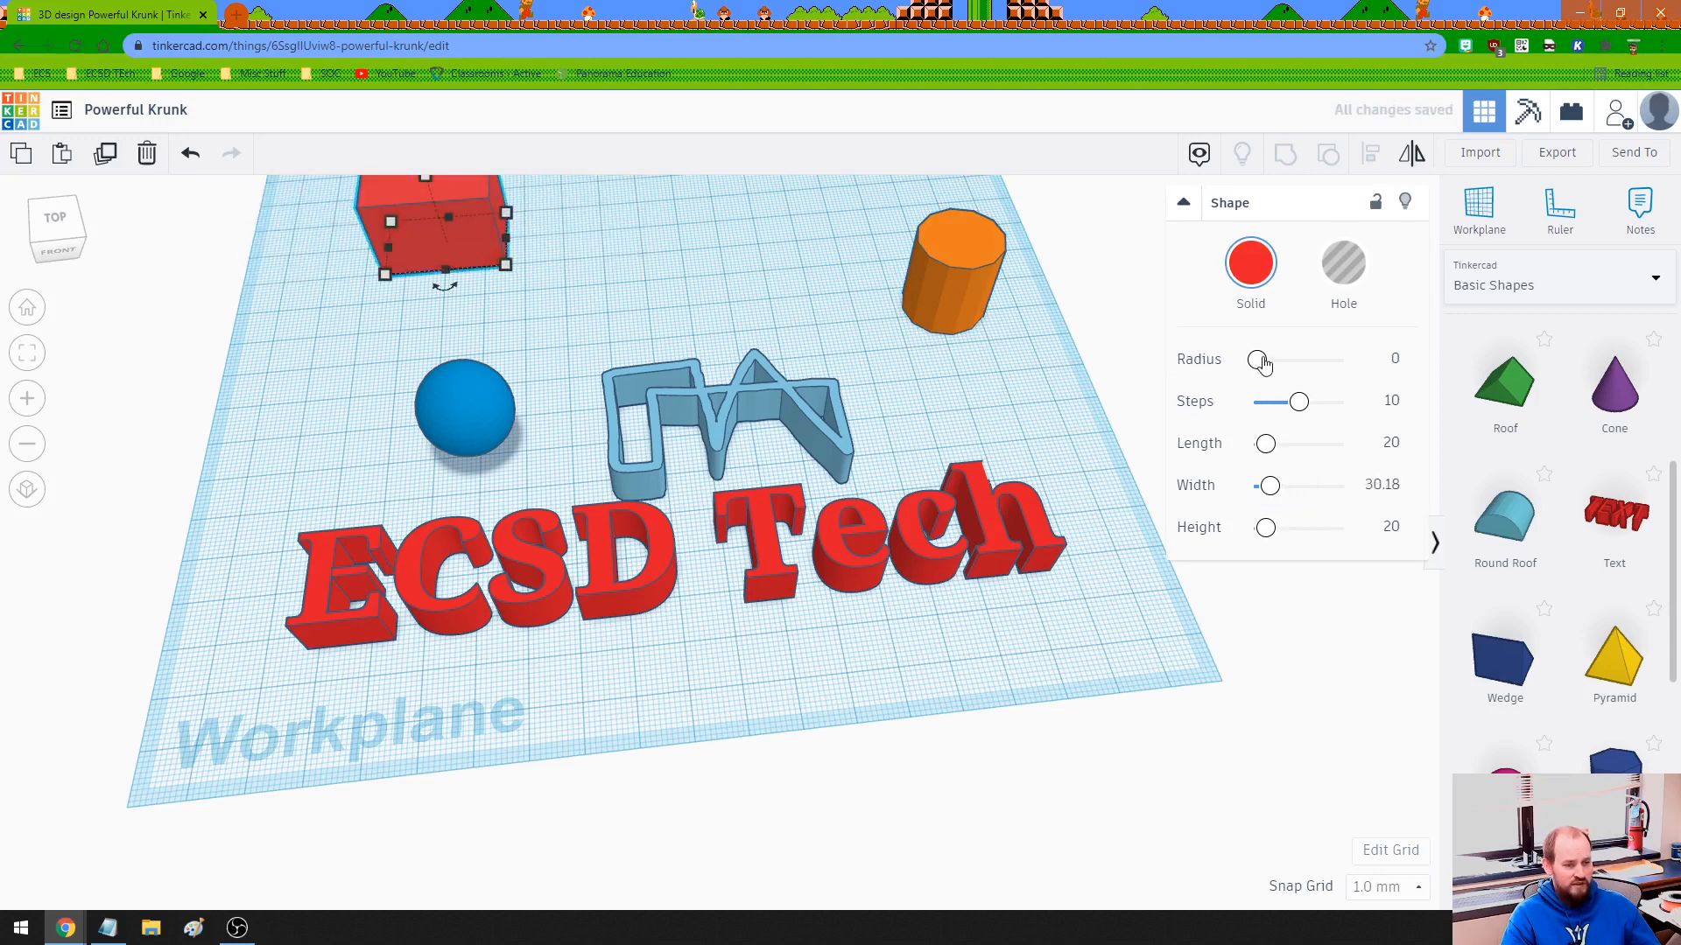
{"action": "left_click_drag", "start_coordinate": [1261, 359], "coordinate": [1282, 359]}
- Adjust the blue sphere's Steps slider to change its smoothness
{"action": "middle_click_drag", "start_coordinate": [597, 347], "coordinate": [776, 466]}
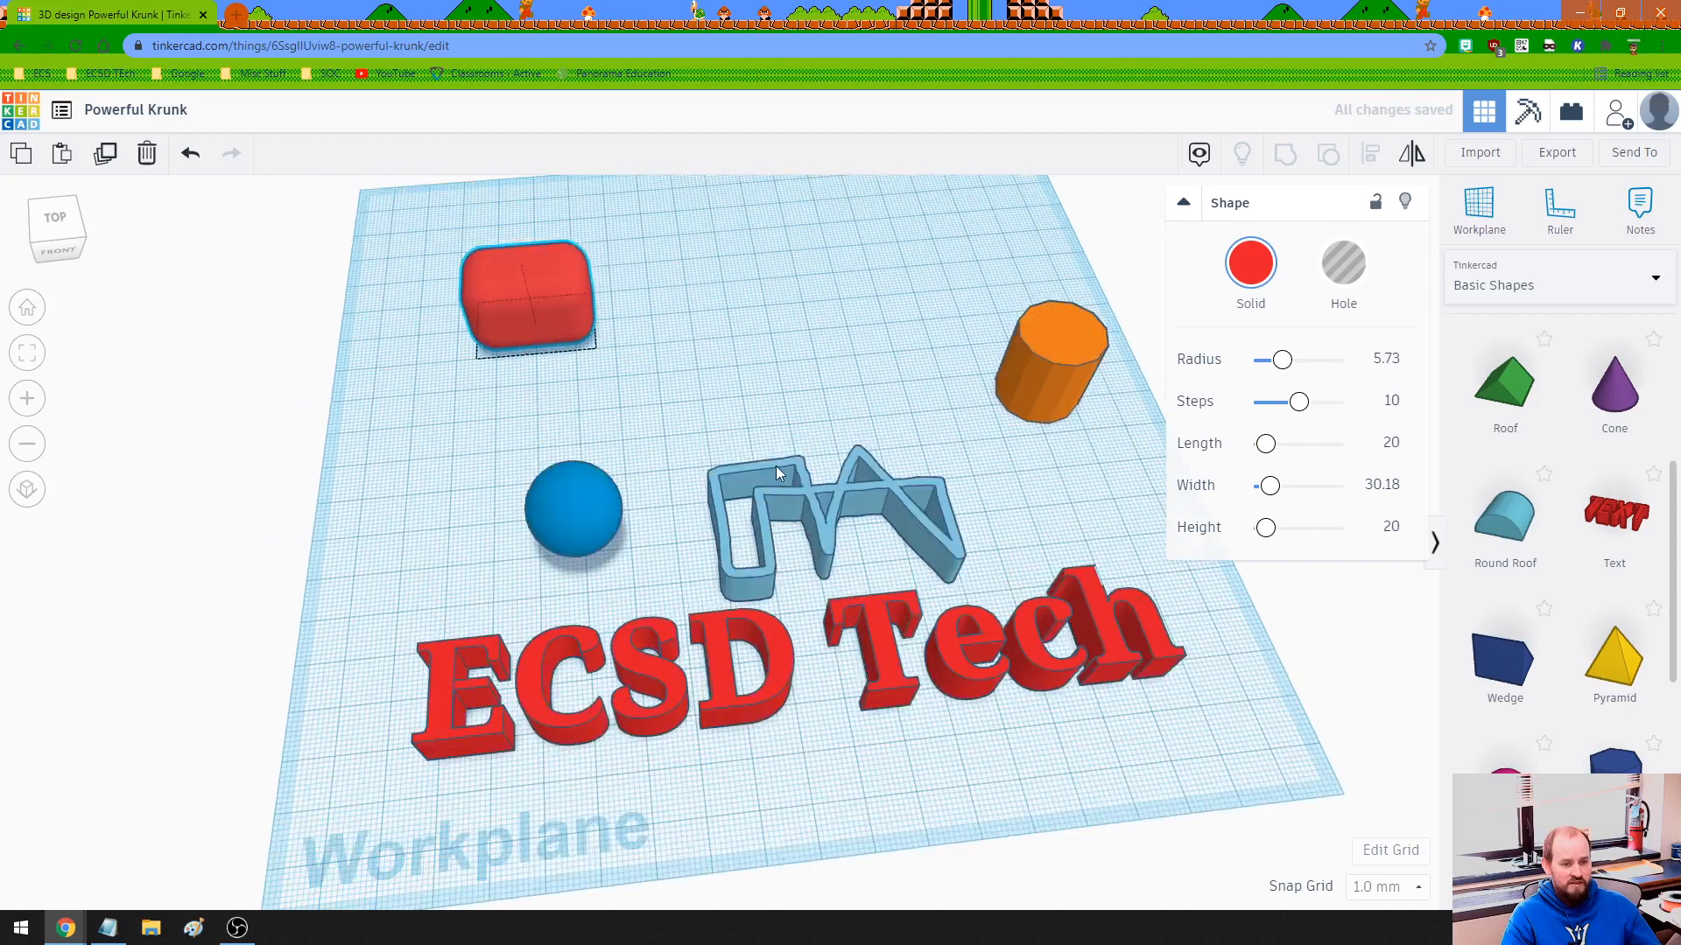
{"action": "scroll", "coordinate": [571, 448], "scroll_direction": "up", "scroll_amount": 3}
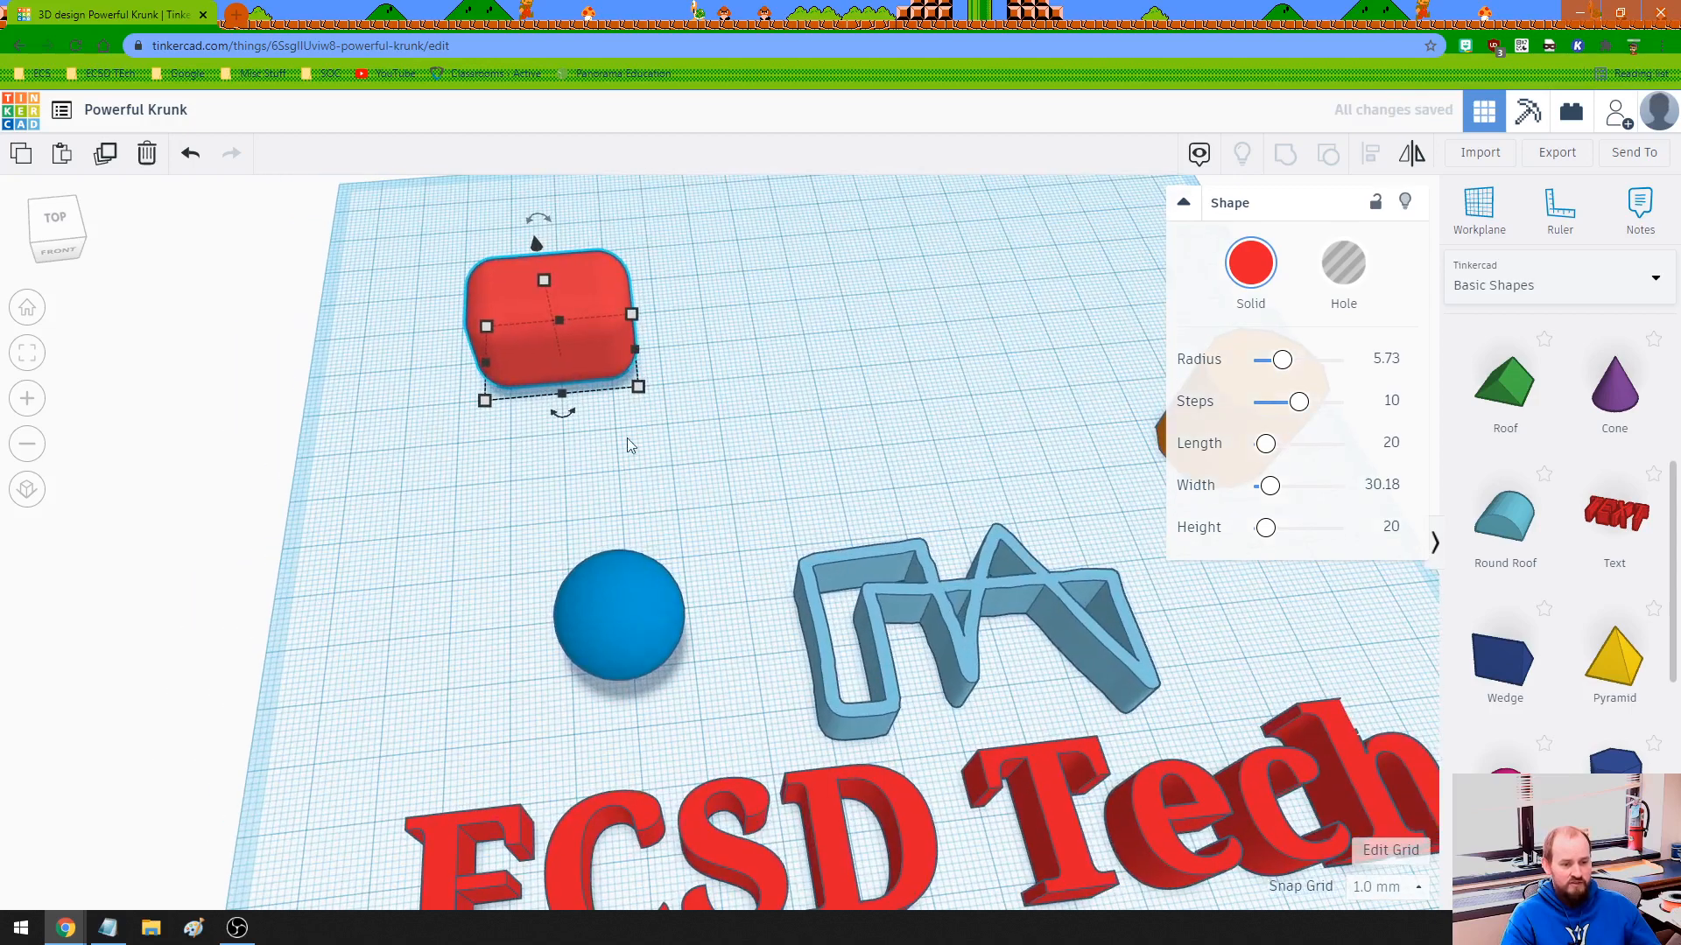
{"action": "right_click_drag", "start_coordinate": [630, 443], "coordinate": [758, 383]}
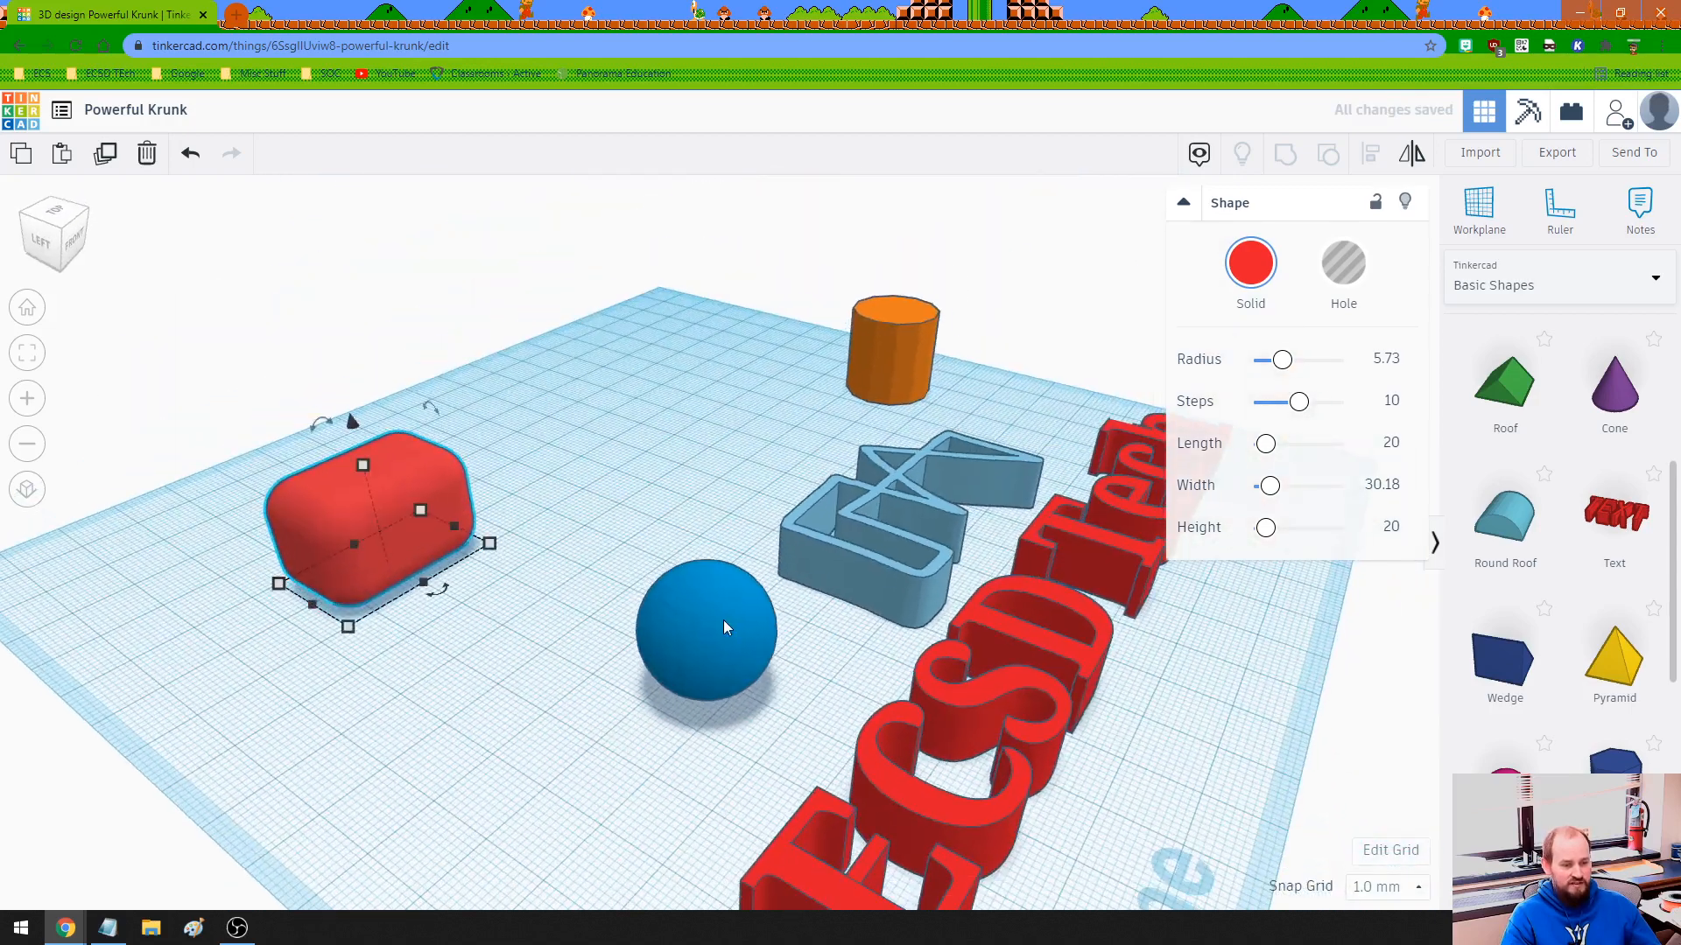
{"action": "left_click", "coordinate": [723, 620]}
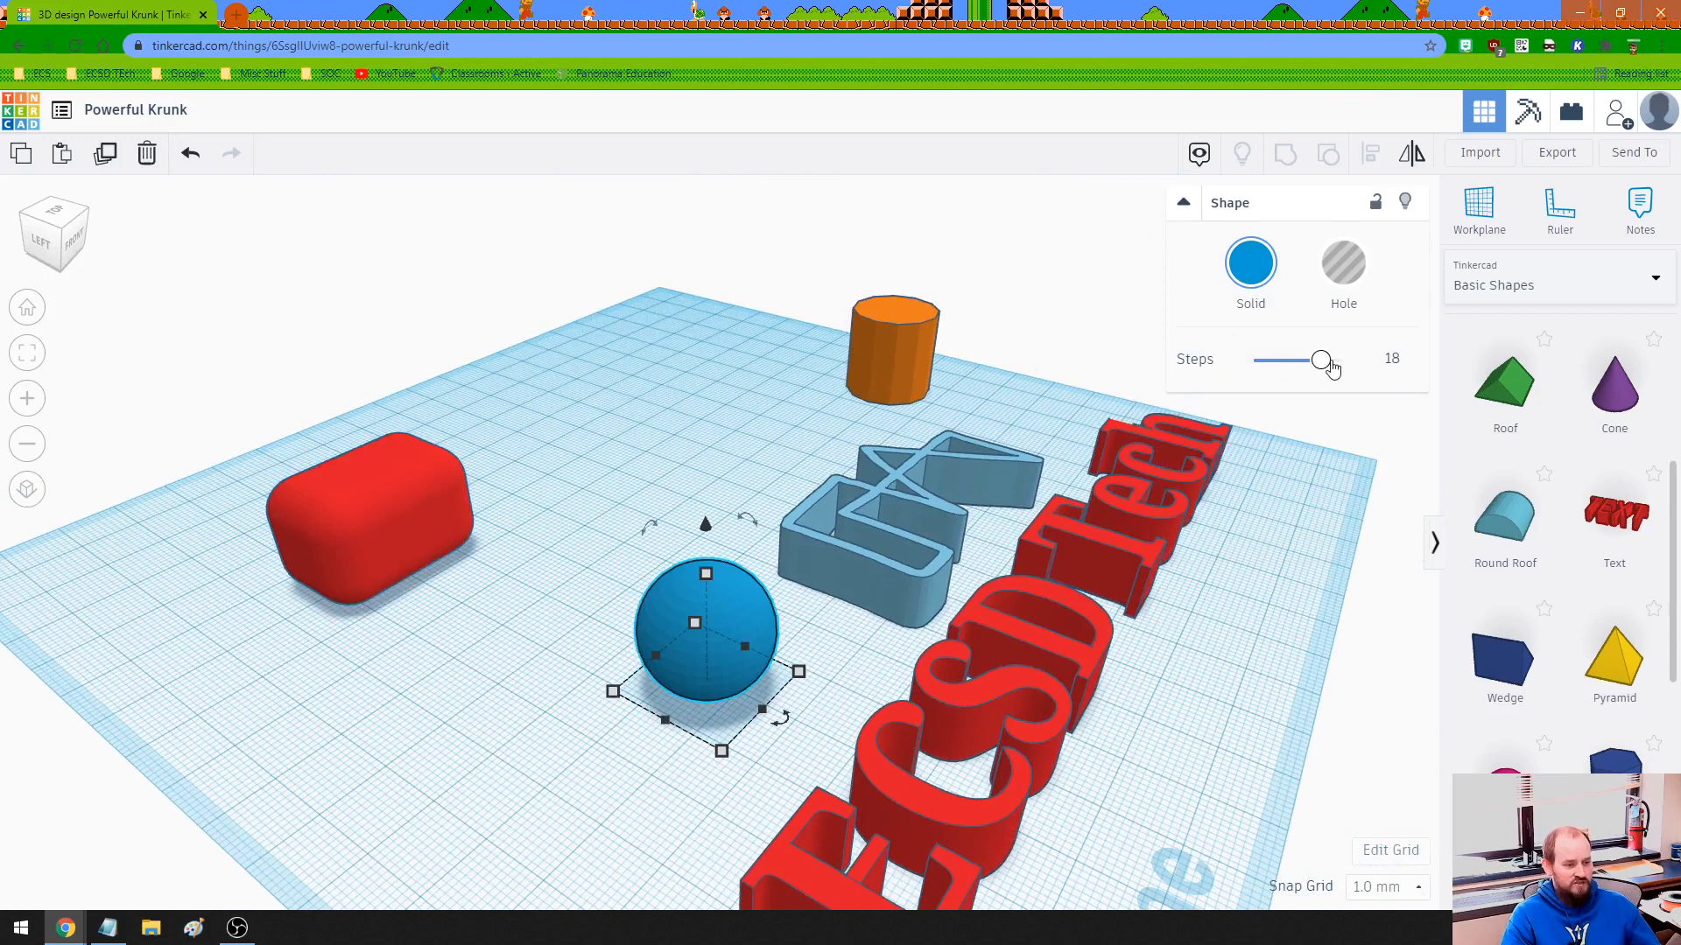
{"action": "left_click_drag", "start_coordinate": [1330, 363], "coordinate": [1193, 363]}
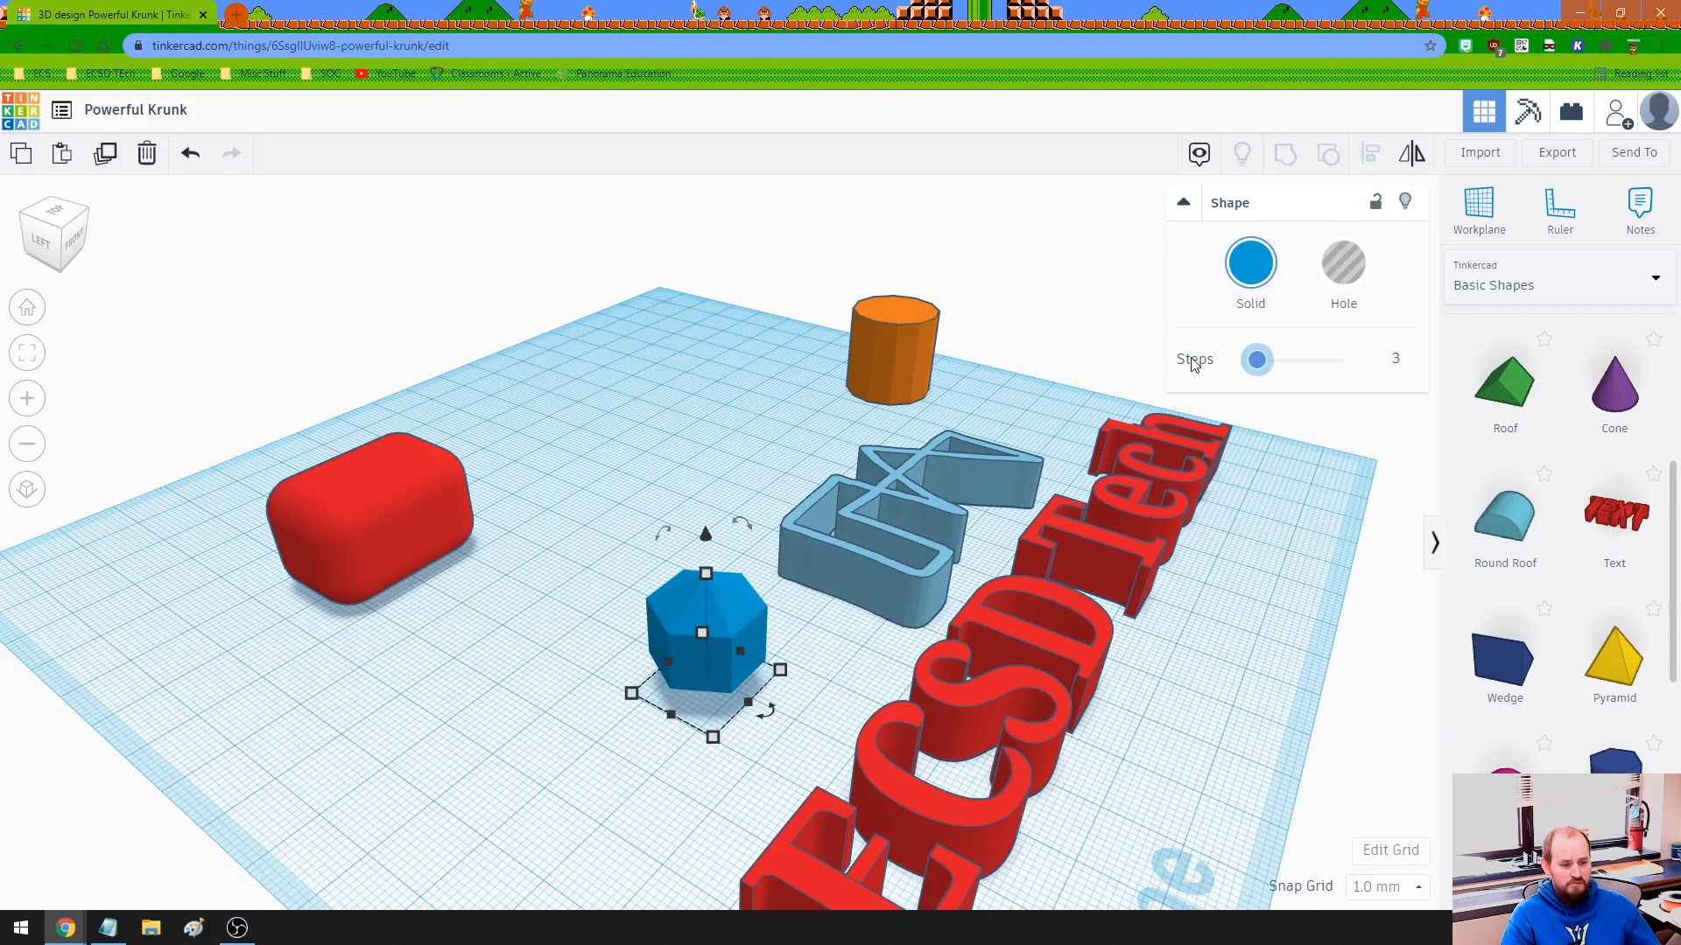
{"action": "right_click_drag", "start_coordinate": [650, 742], "coordinate": [552, 731]}
{"action": "left_click_drag", "start_coordinate": [1261, 366], "coordinate": [1338, 362]}
- Drag the light blue scribble's Height slider down to 5.43
{"action": "right_click_drag", "start_coordinate": [1171, 469], "coordinate": [973, 580]}
{"action": "left_click", "coordinate": [981, 581]}
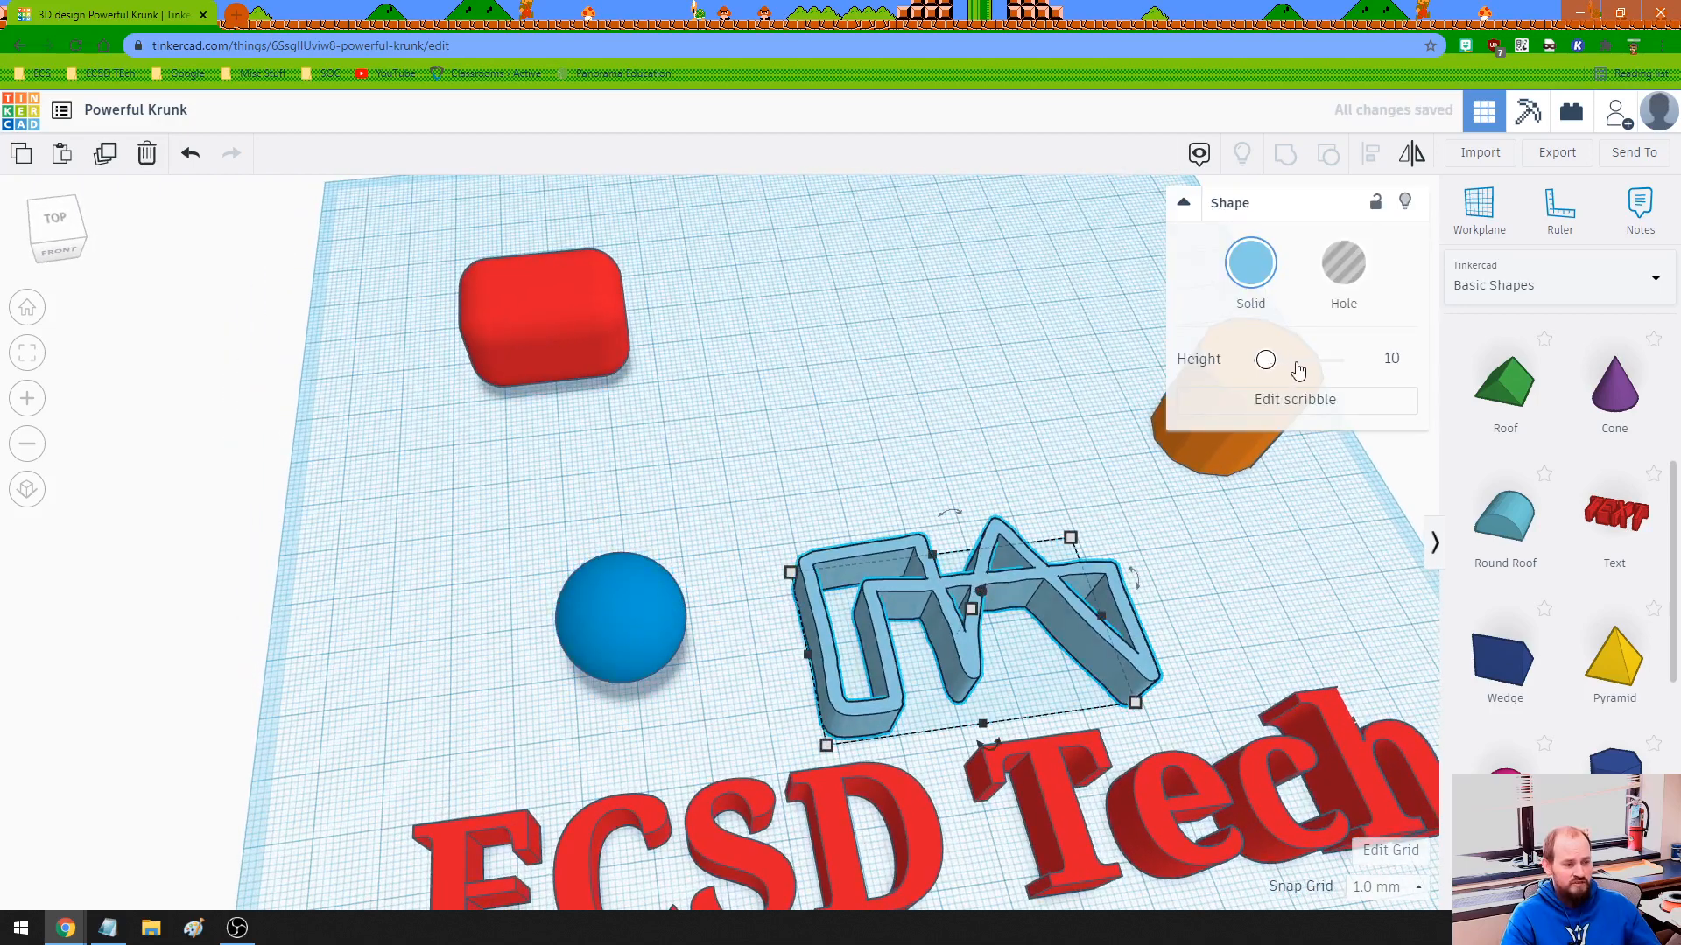
{"action": "mouse_move", "coordinate": [1298, 371]}
{"action": "left_mouse_down"}
{"action": "mouse_move", "coordinate": [1323, 367]}
{"action": "mouse_move", "coordinate": [1261, 360]}
{"action": "left_mouse_up"}
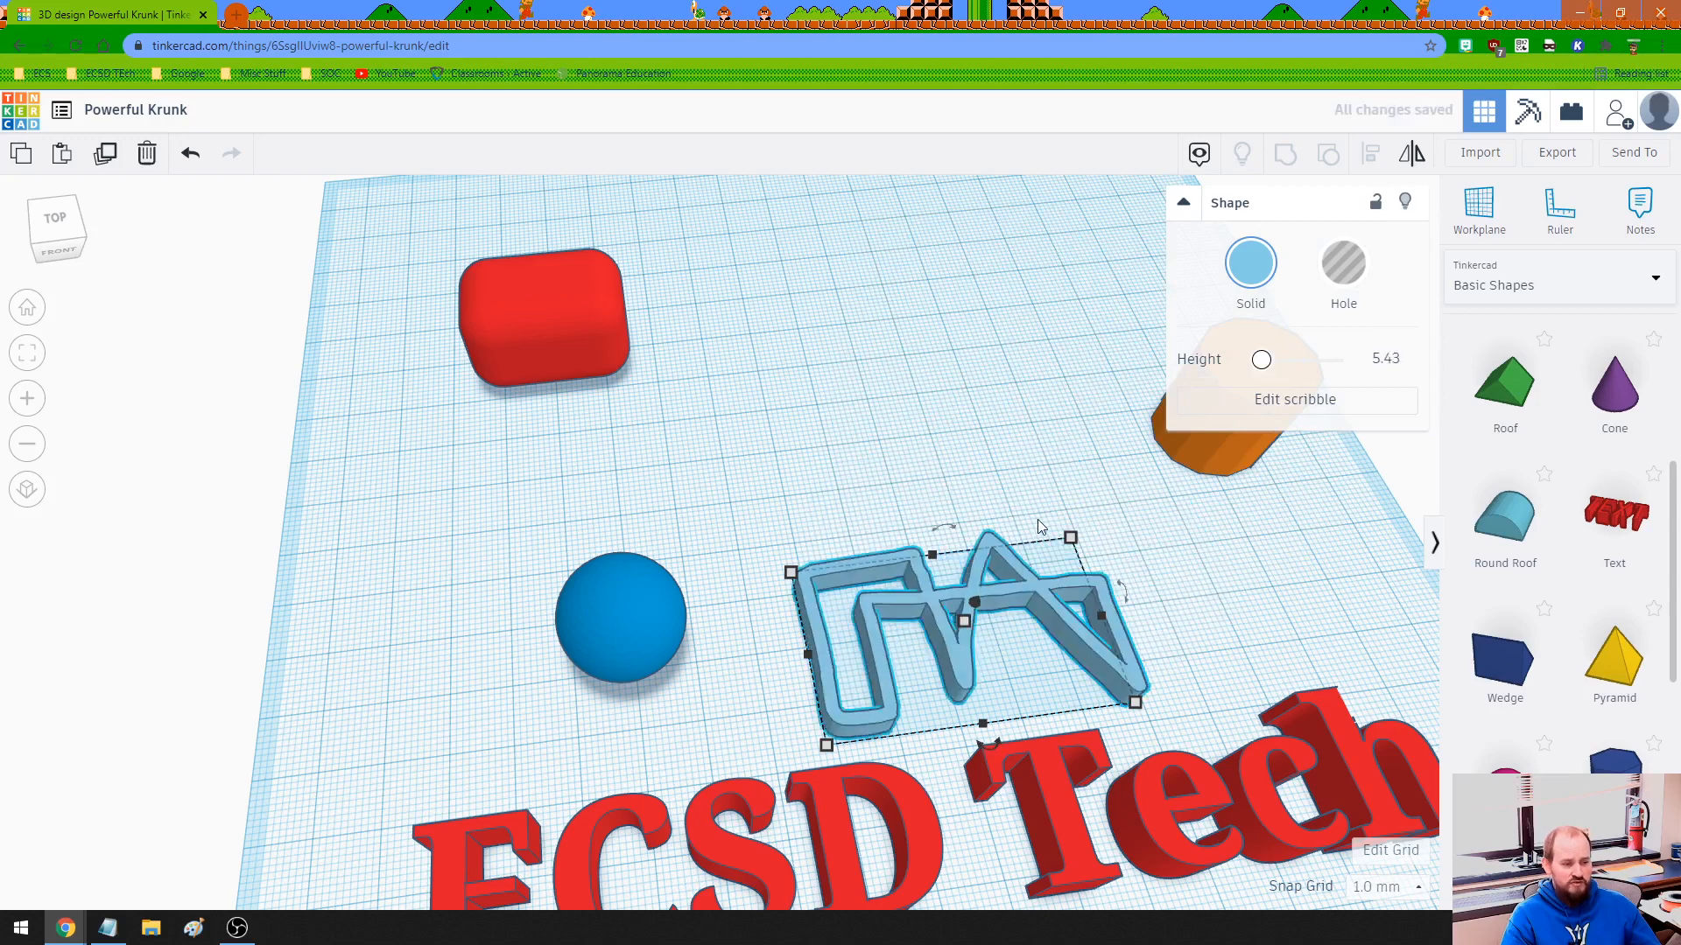
{"action": "right_click_drag", "start_coordinate": [1037, 524], "coordinate": [875, 776]}
- Set the ECSD Tech text's font to Sans and its Bevel to 0.96
{"action": "left_click", "coordinate": [874, 780]}
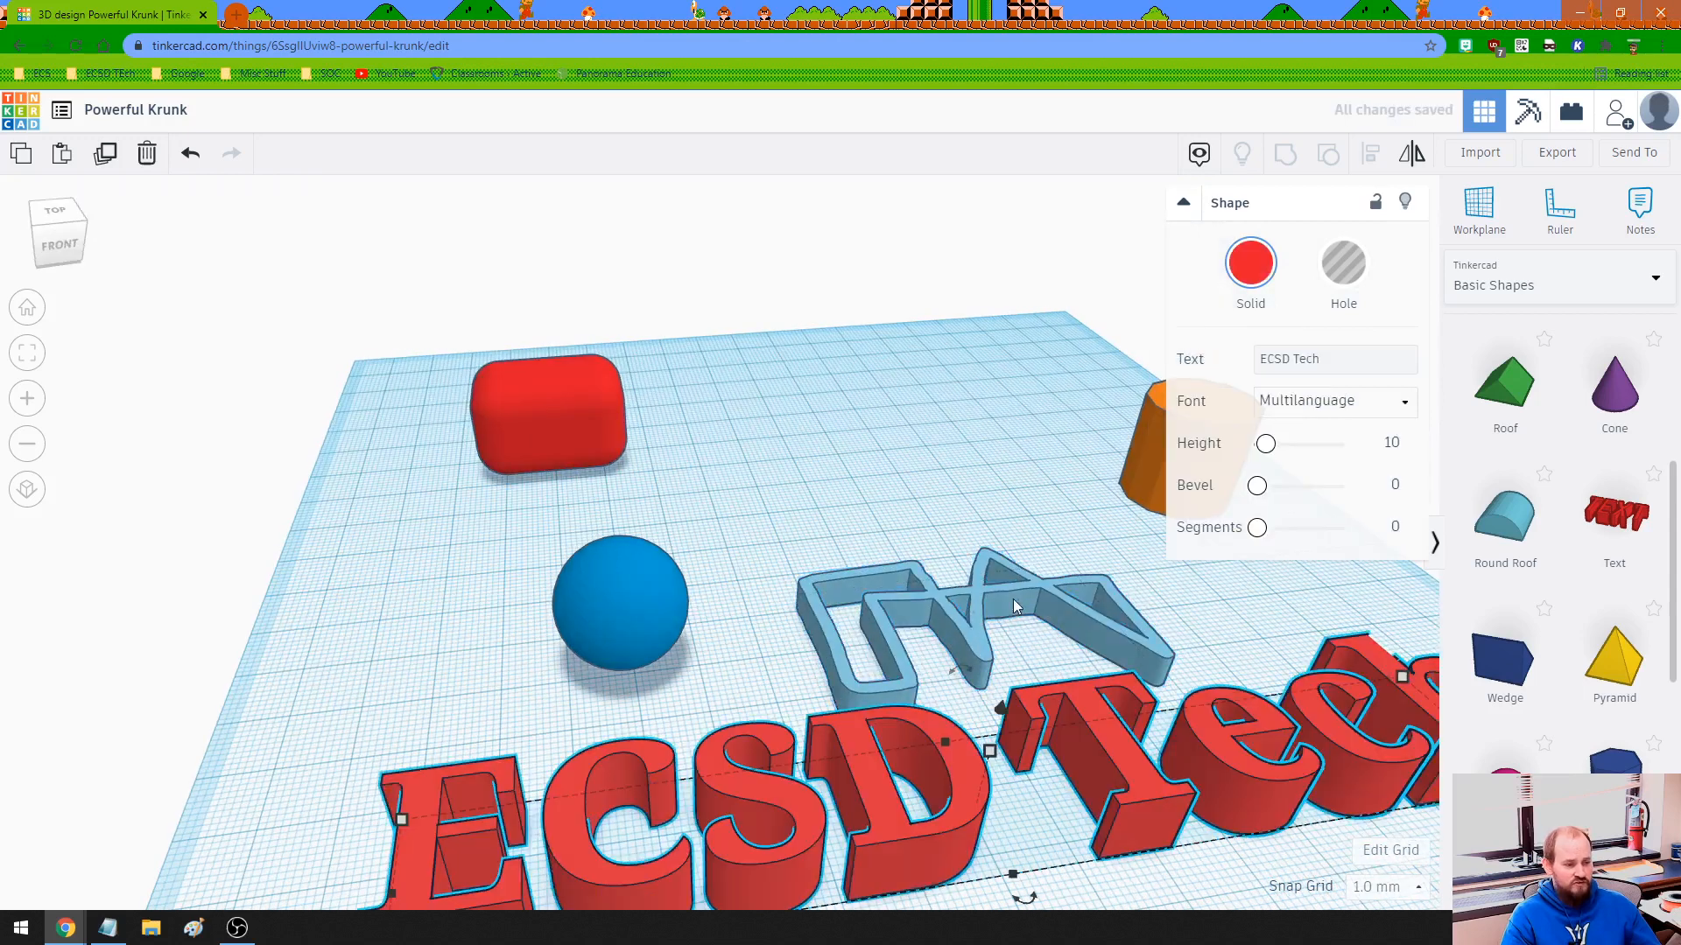
{"action": "scroll", "coordinate": [963, 525], "scroll_direction": "down", "scroll_amount": 3}
{"action": "left_click", "coordinate": [1313, 408]}
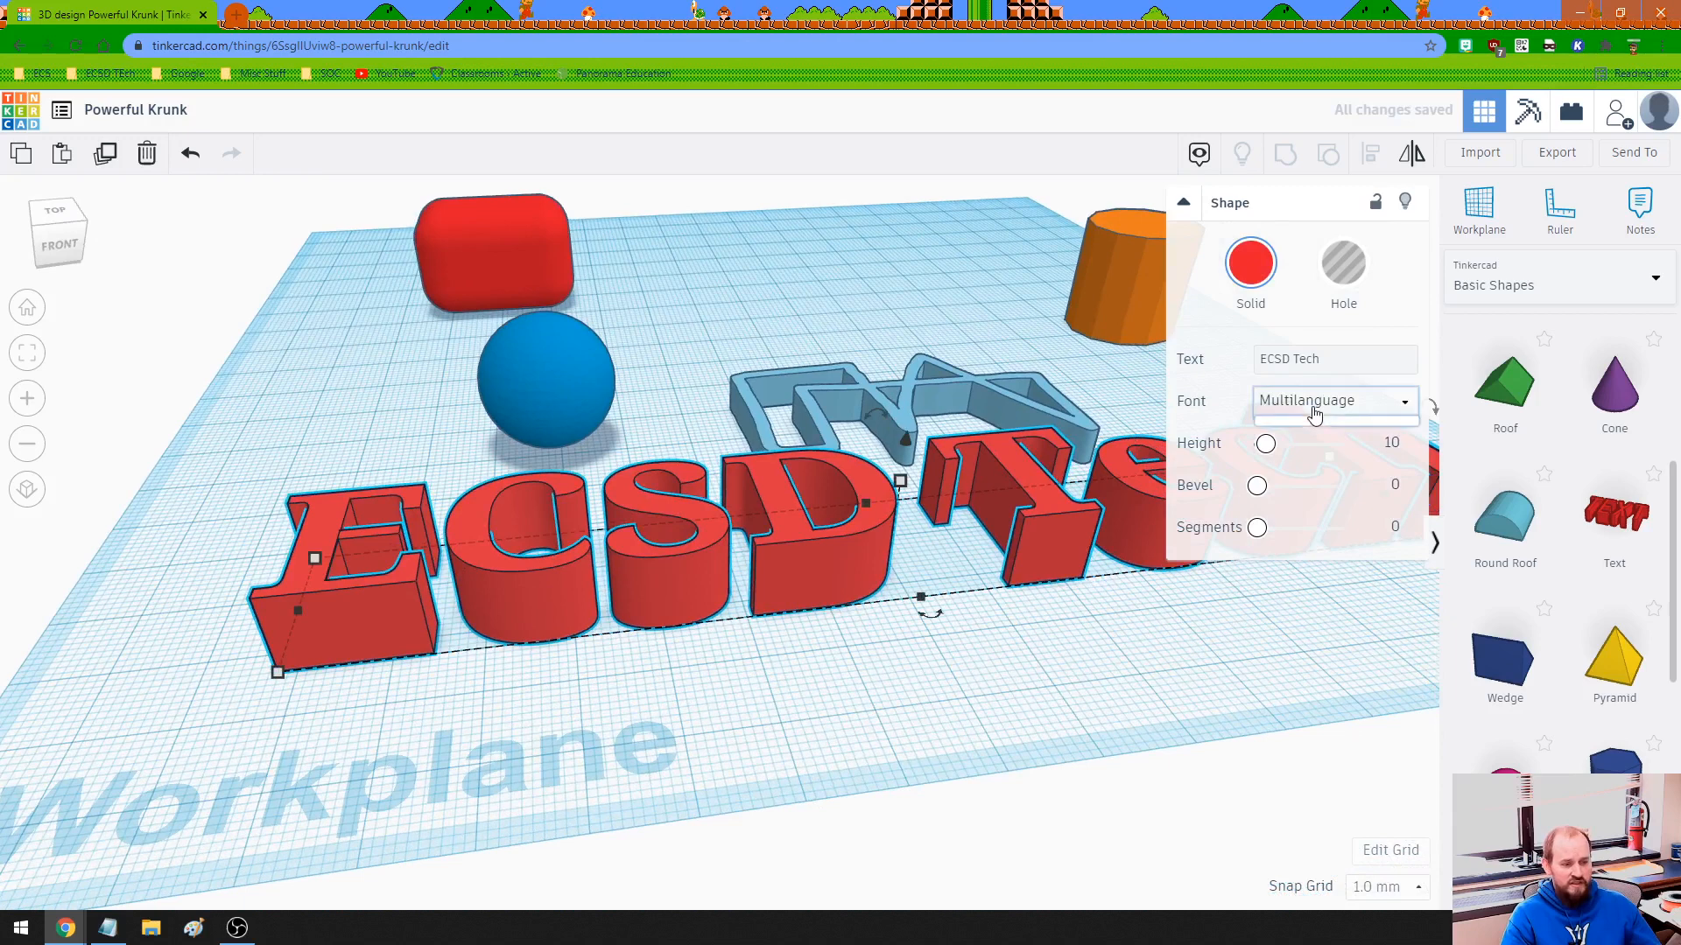
{"action": "left_click", "coordinate": [1297, 471]}
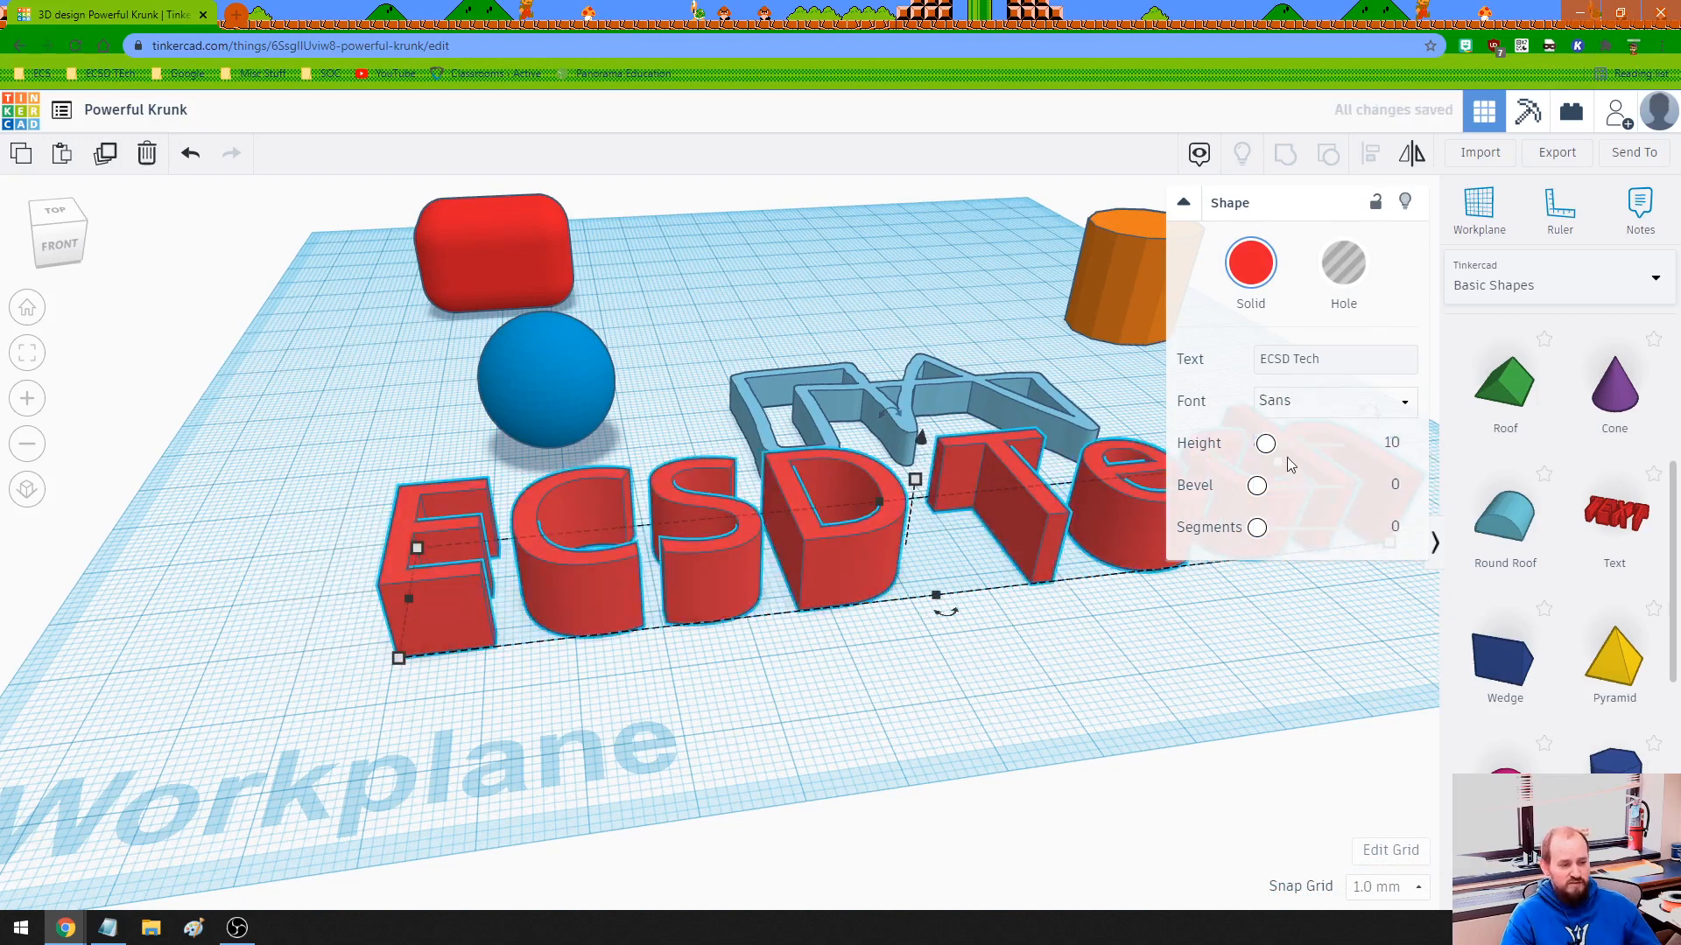
{"action": "mouse_move", "coordinate": [1274, 497]}
{"action": "left_mouse_down"}
{"action": "mouse_move", "coordinate": [1294, 497]}
{"action": "mouse_move", "coordinate": [1263, 501]}
{"action": "mouse_move", "coordinate": [1276, 542]}
{"action": "mouse_move", "coordinate": [1314, 540]}
{"action": "mouse_move", "coordinate": [1247, 534]}
{"action": "mouse_move", "coordinate": [1291, 485]}
{"action": "left_mouse_up"}
{"action": "right_click_drag", "start_coordinate": [1107, 531], "coordinate": [1036, 649]}
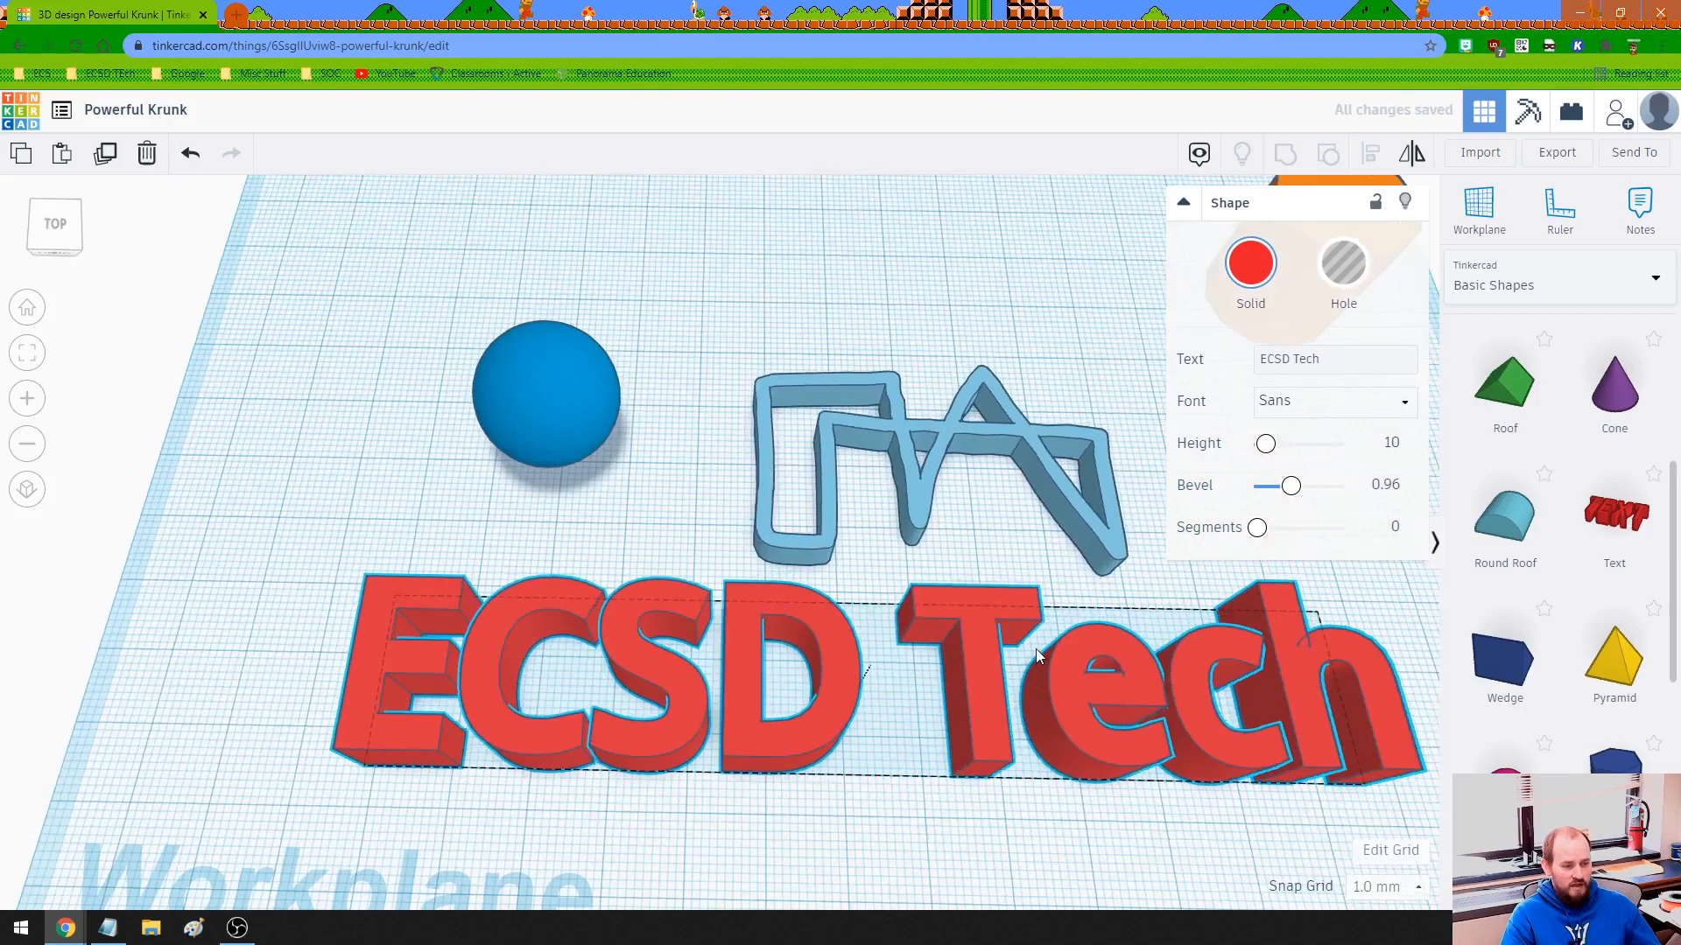
- Deselect the text, zoom out to a top-down view, and show the shape category list
{"action": "left_click", "coordinate": [869, 429]}
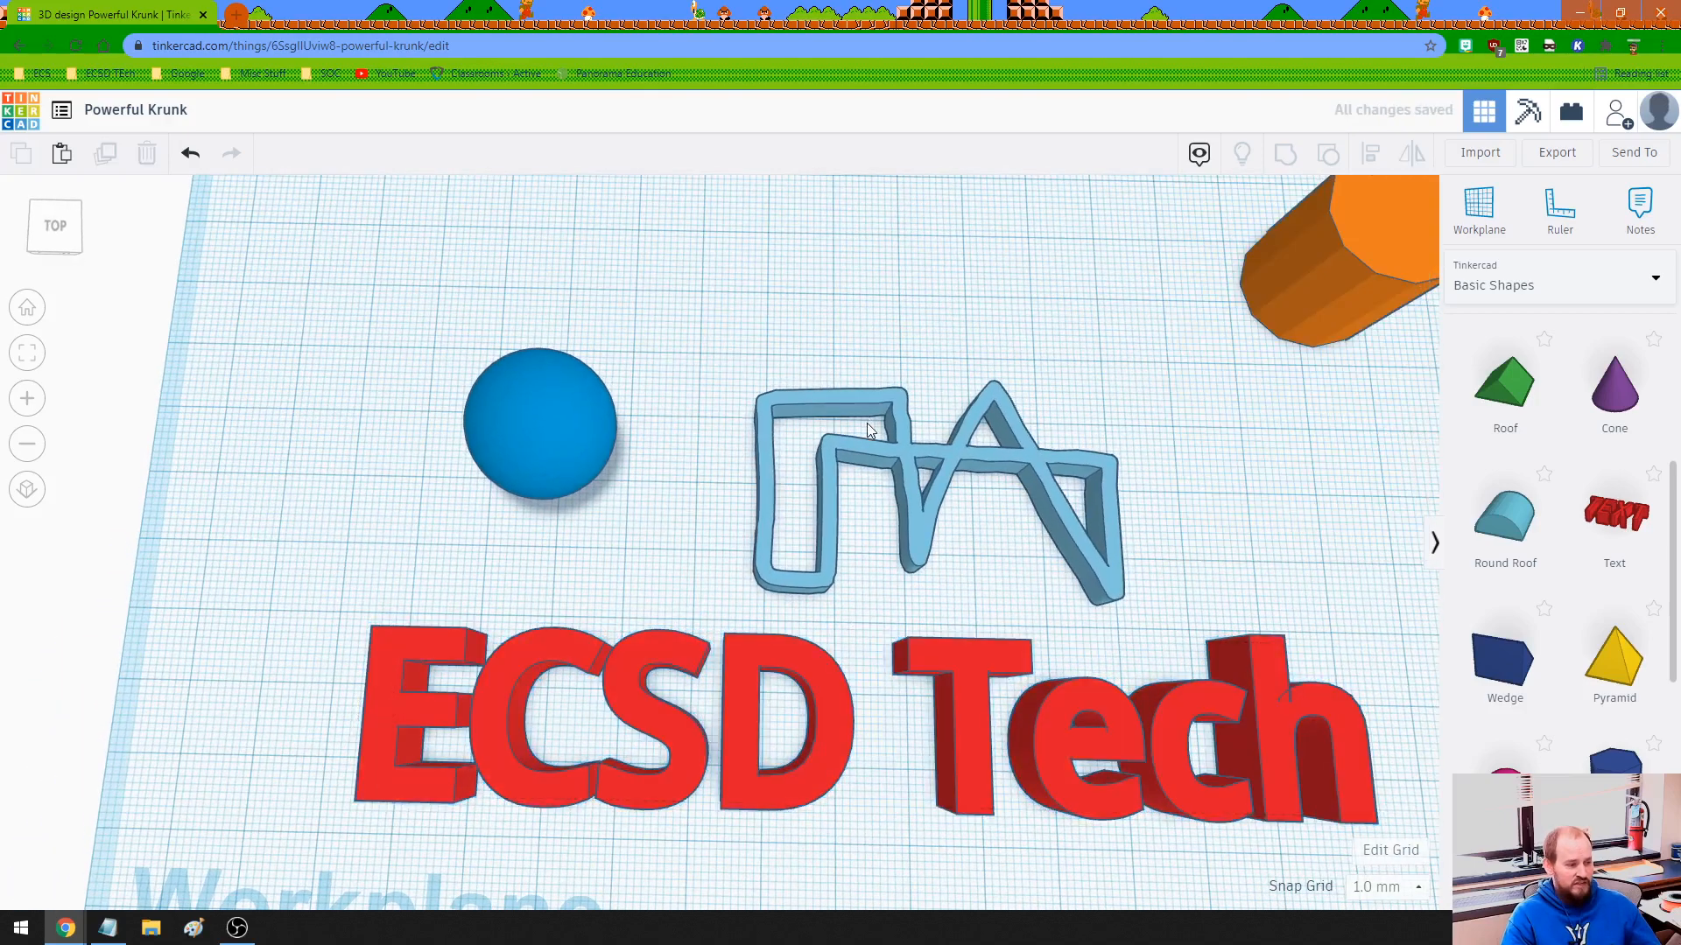
{"action": "scroll", "coordinate": [870, 429], "scroll_direction": "down", "scroll_amount": 3}
{"action": "scroll", "coordinate": [822, 335], "scroll_direction": "down", "scroll_amount": 2}
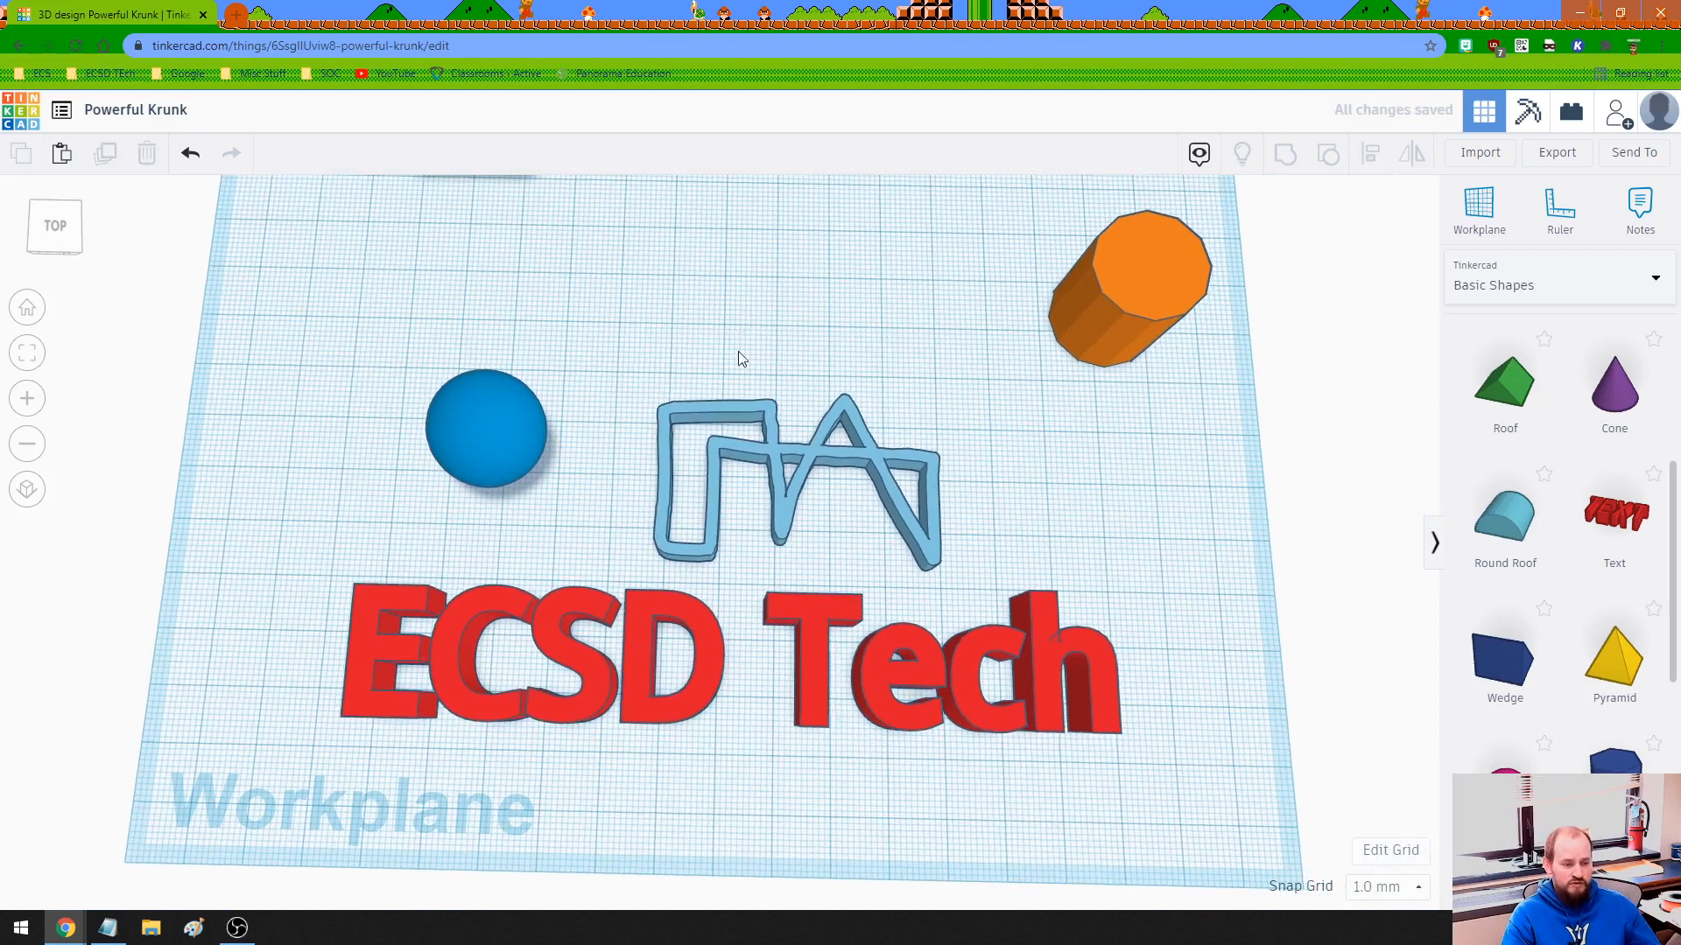
{"action": "scroll", "coordinate": [743, 372], "scroll_direction": "down", "scroll_amount": 2}
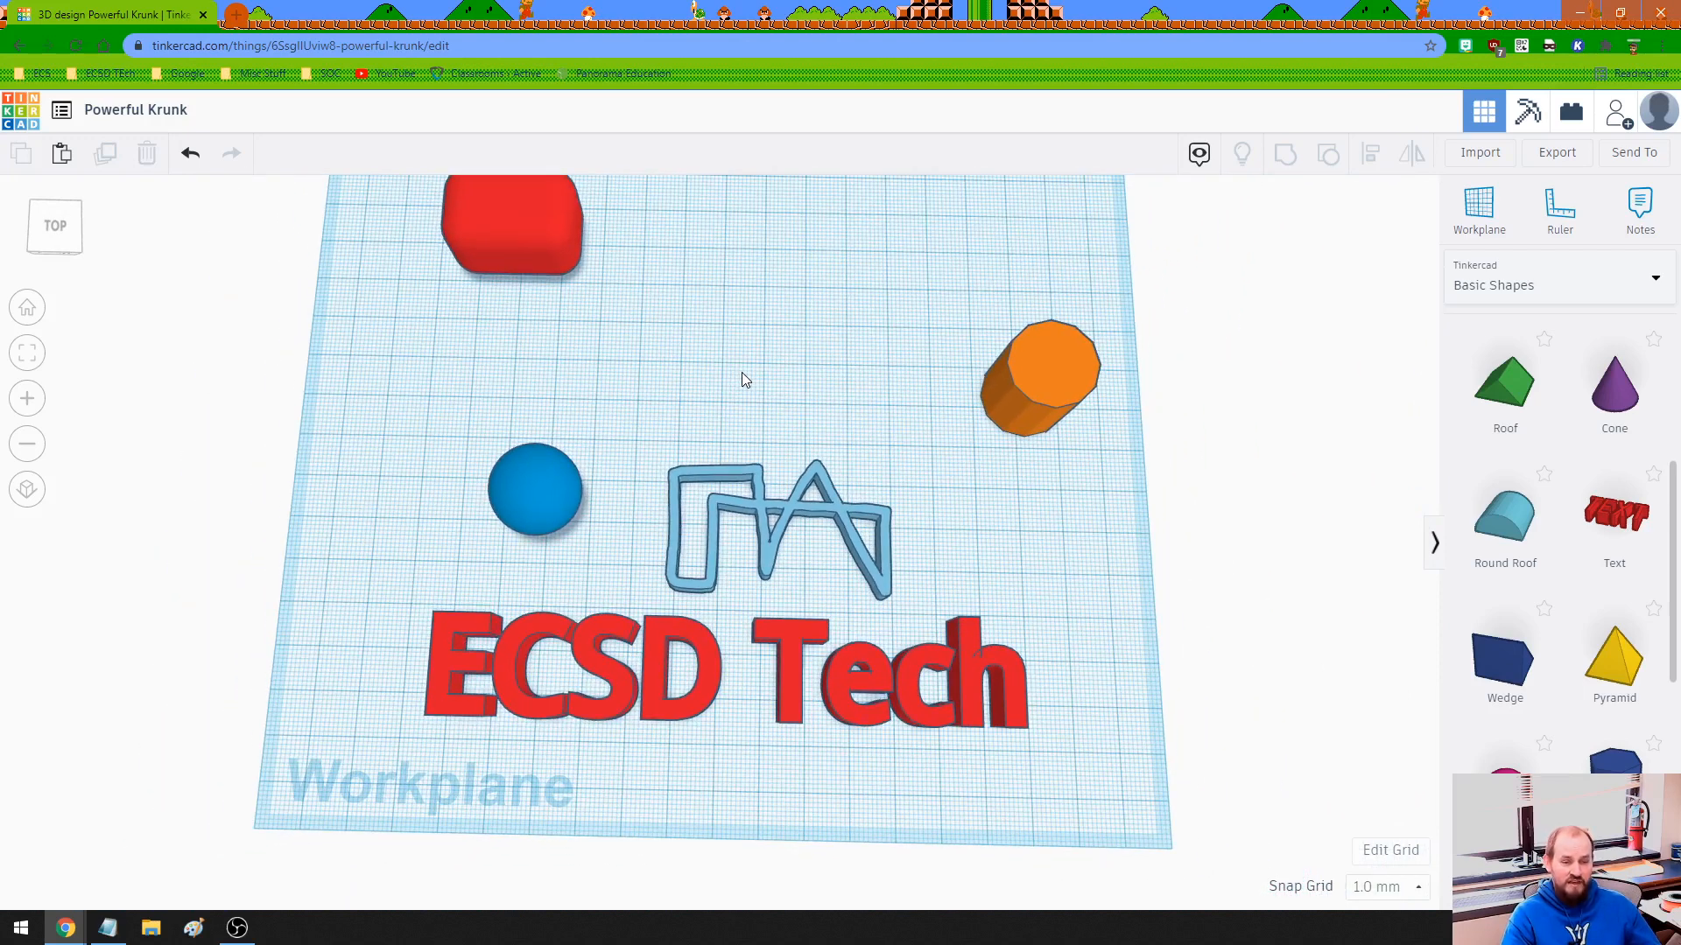
{"action": "right_click_drag", "start_coordinate": [742, 371], "coordinate": [762, 443]}
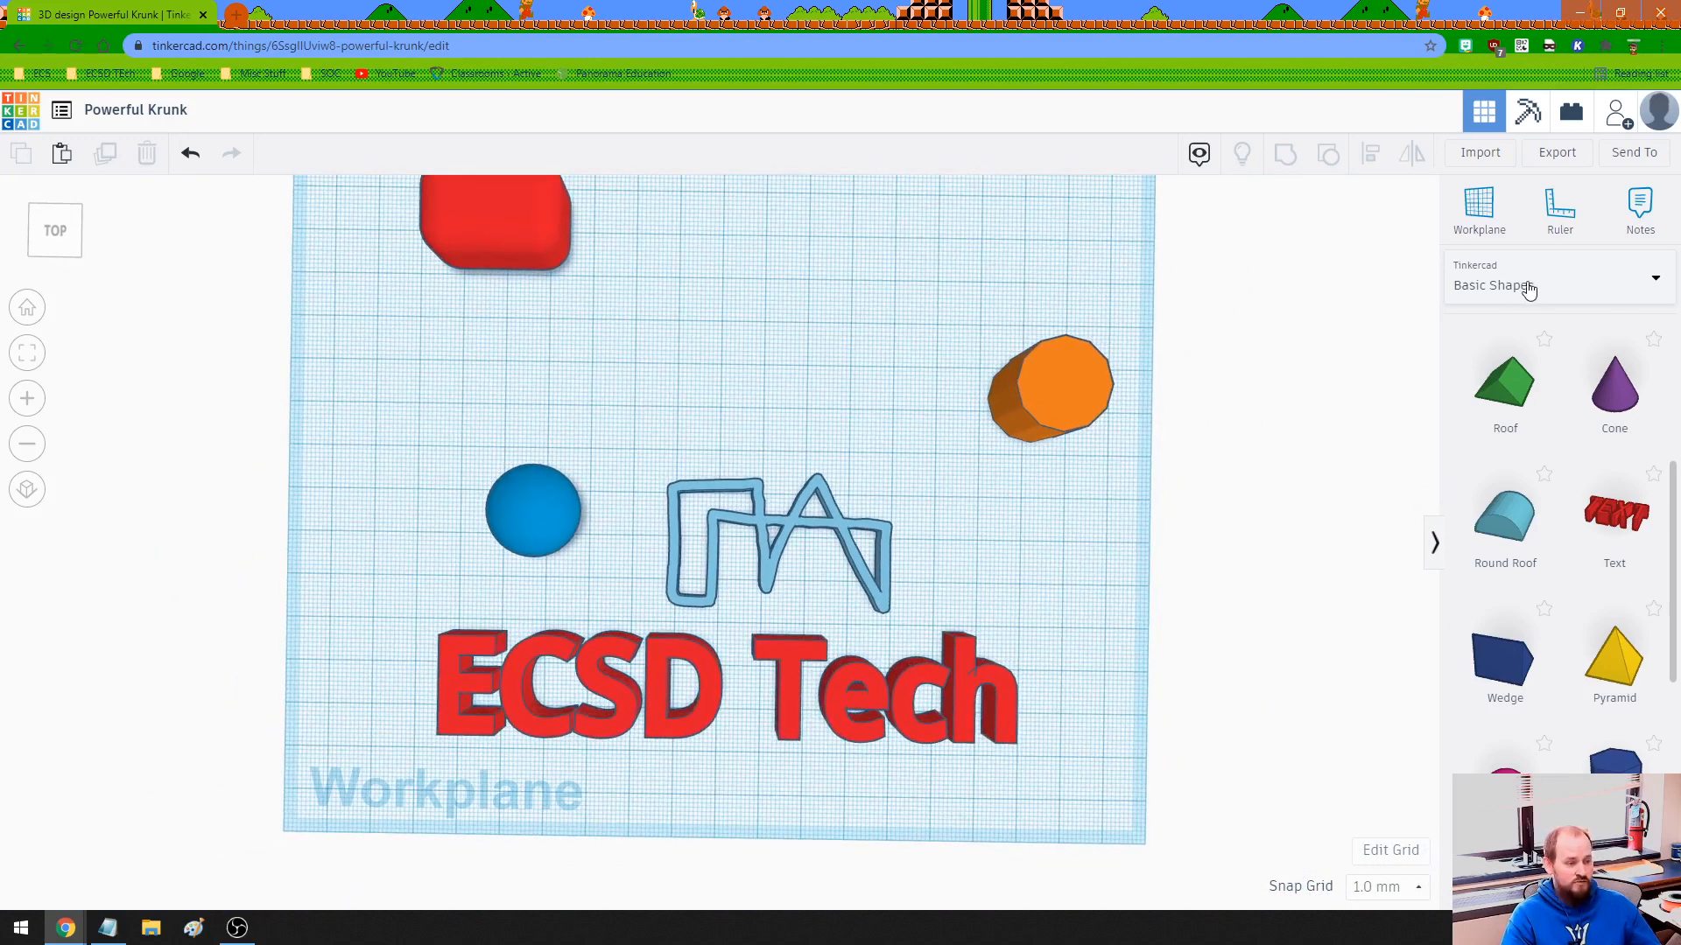
{"action": "left_click", "coordinate": [1513, 291]}
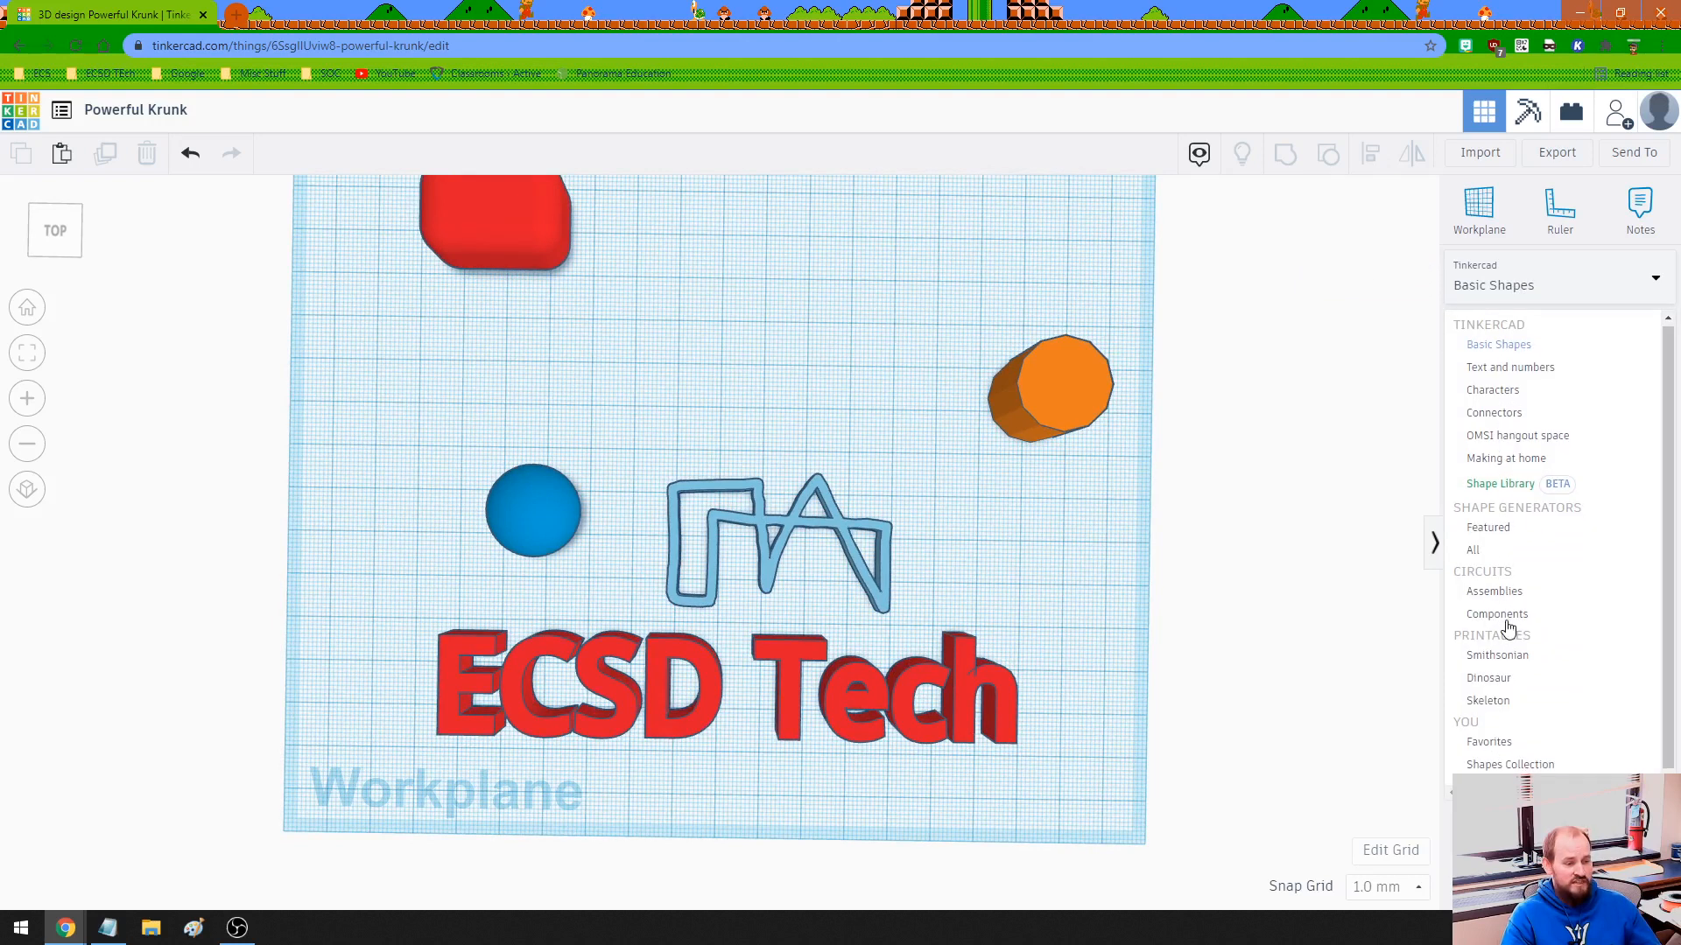
- Browse the Text and numbers and then the Characters shape sets, then reopen the category list
{"action": "left_click", "coordinate": [1492, 371]}
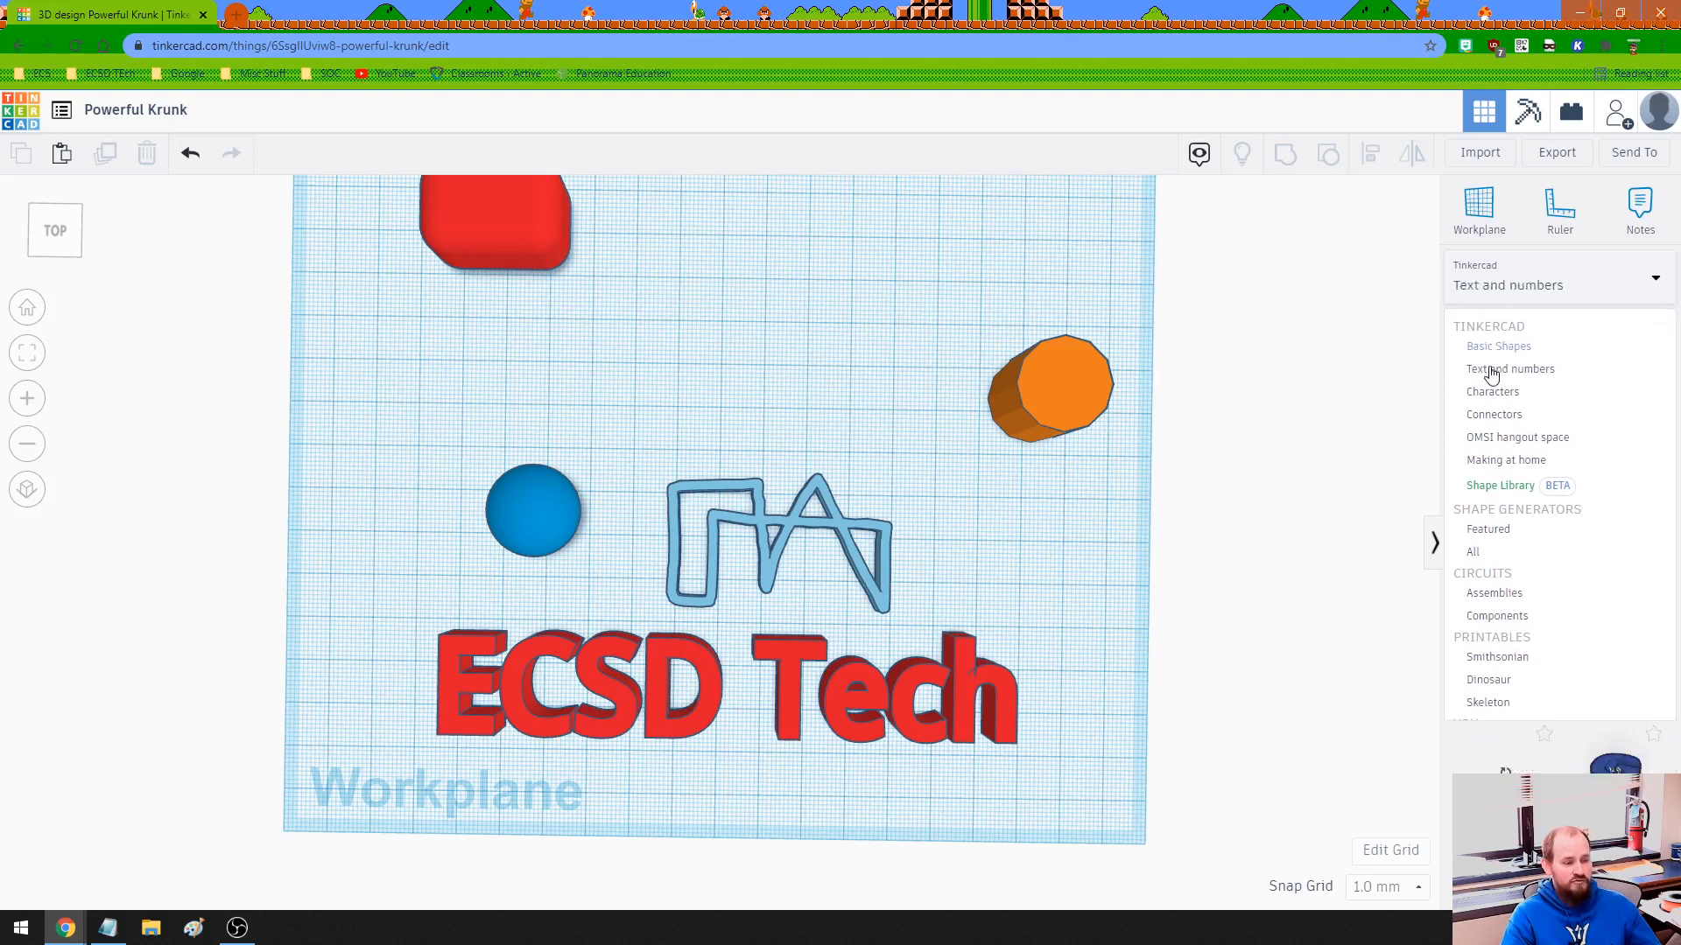
{"action": "left_click", "coordinate": [1521, 298]}
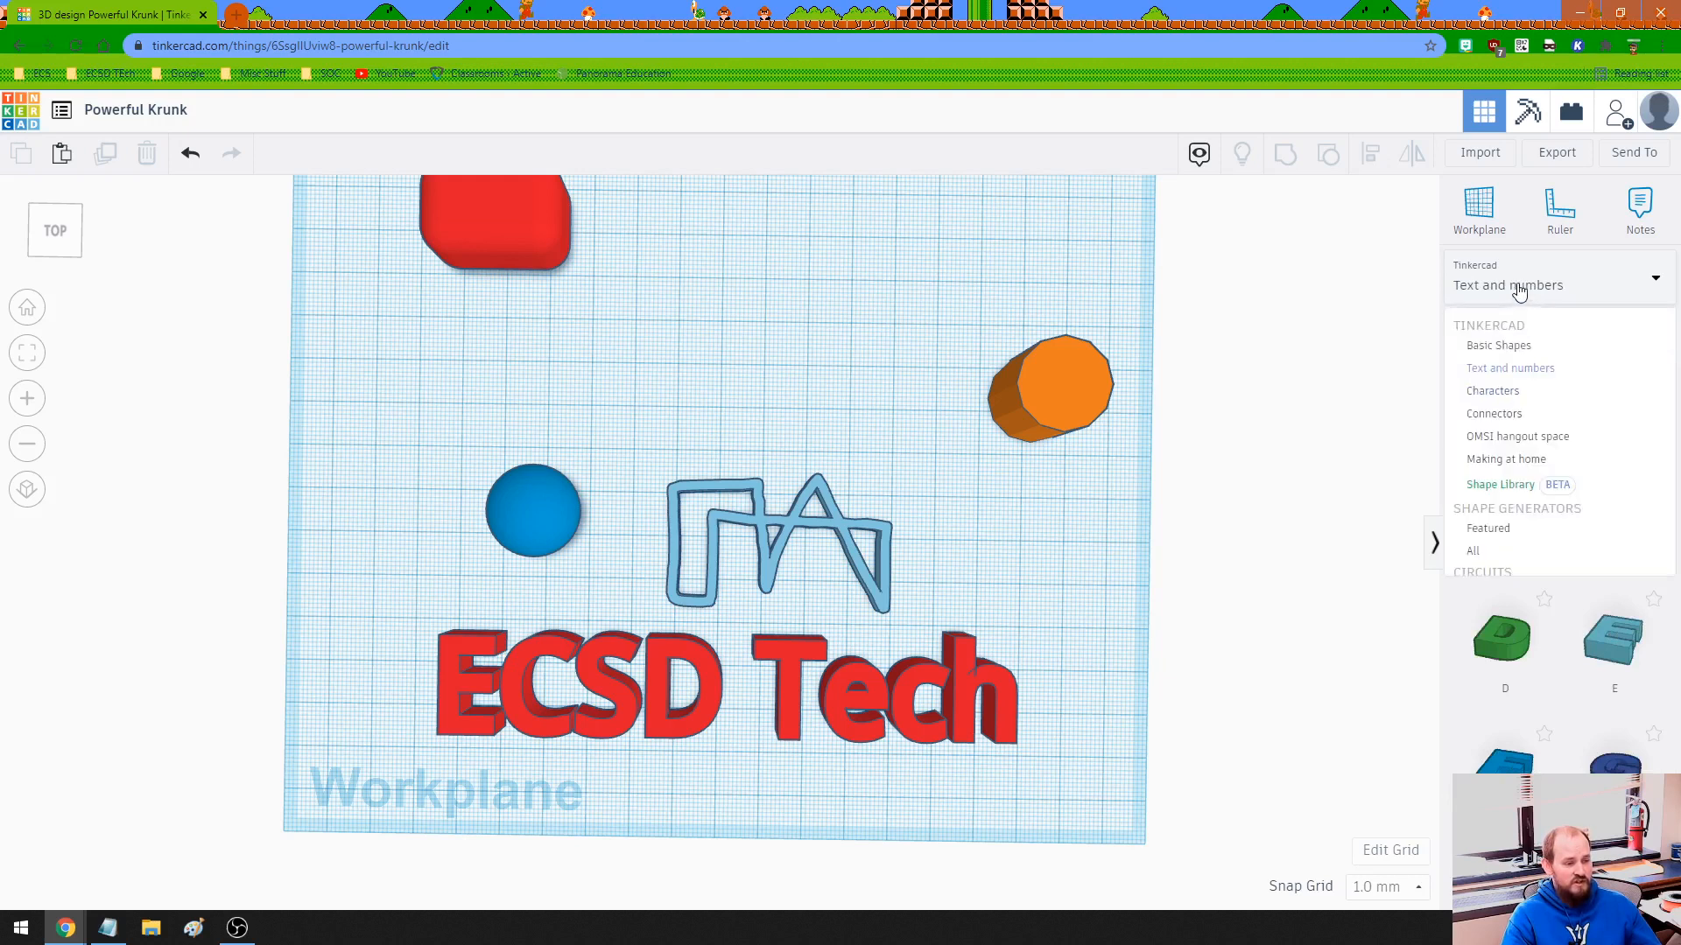
{"action": "left_click", "coordinate": [1497, 393]}
{"action": "scroll", "coordinate": [1553, 536], "scroll_direction": "down", "scroll_amount": 8}
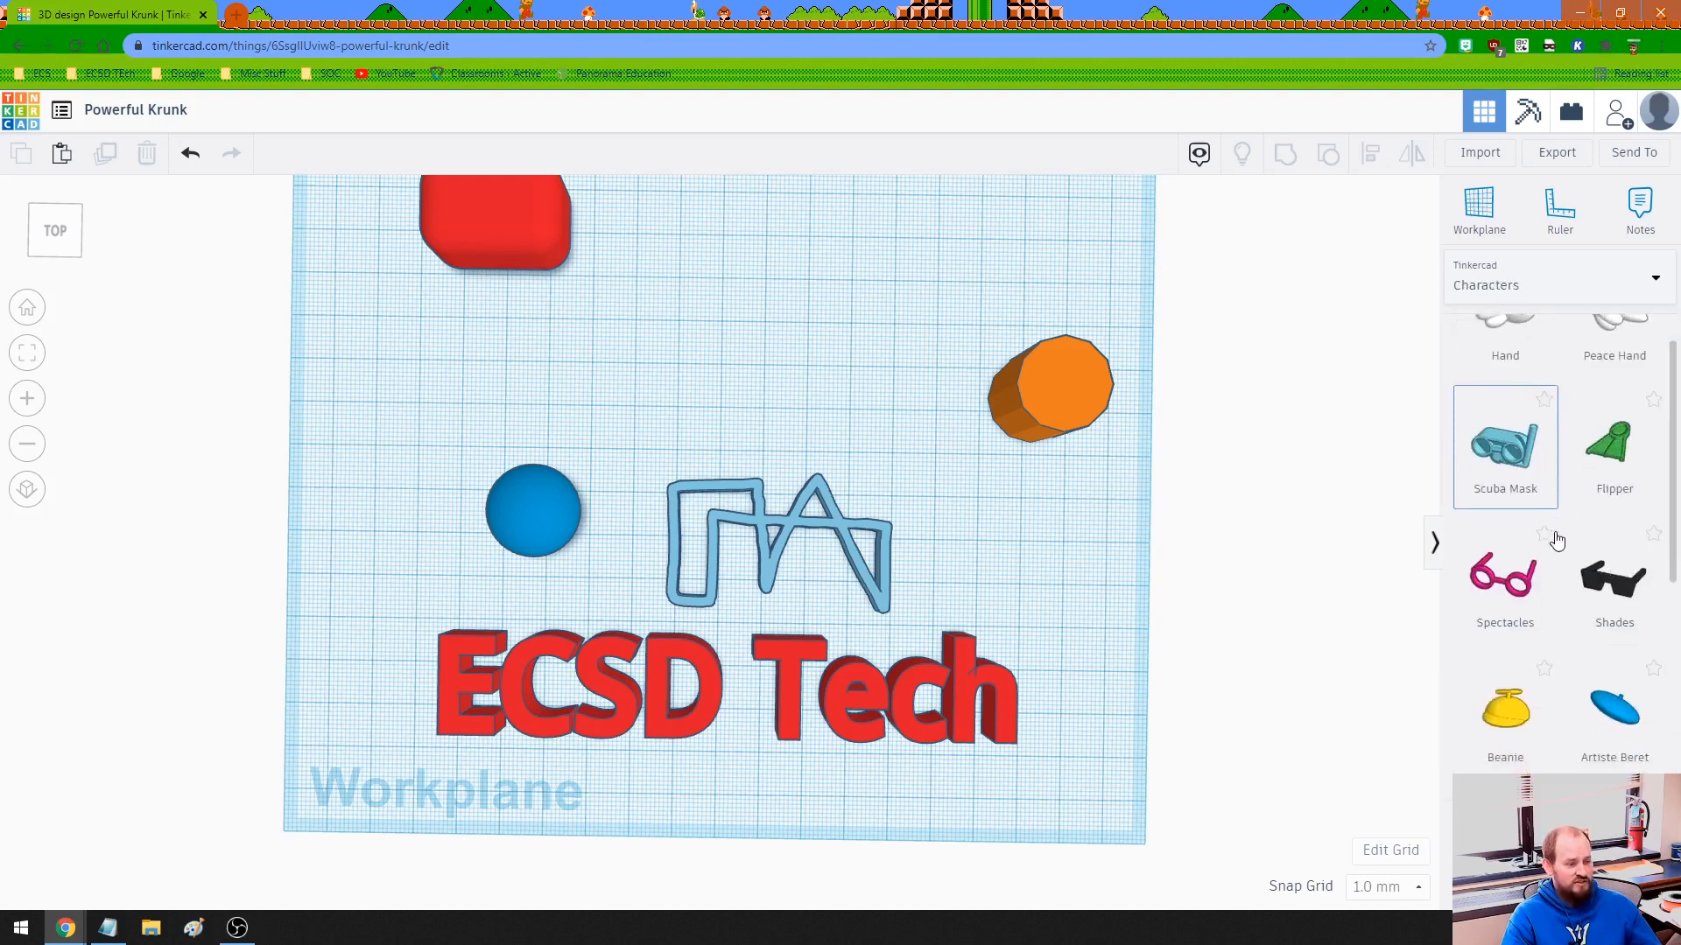
{"action": "scroll", "coordinate": [1556, 541], "scroll_direction": "down", "scroll_amount": 5}
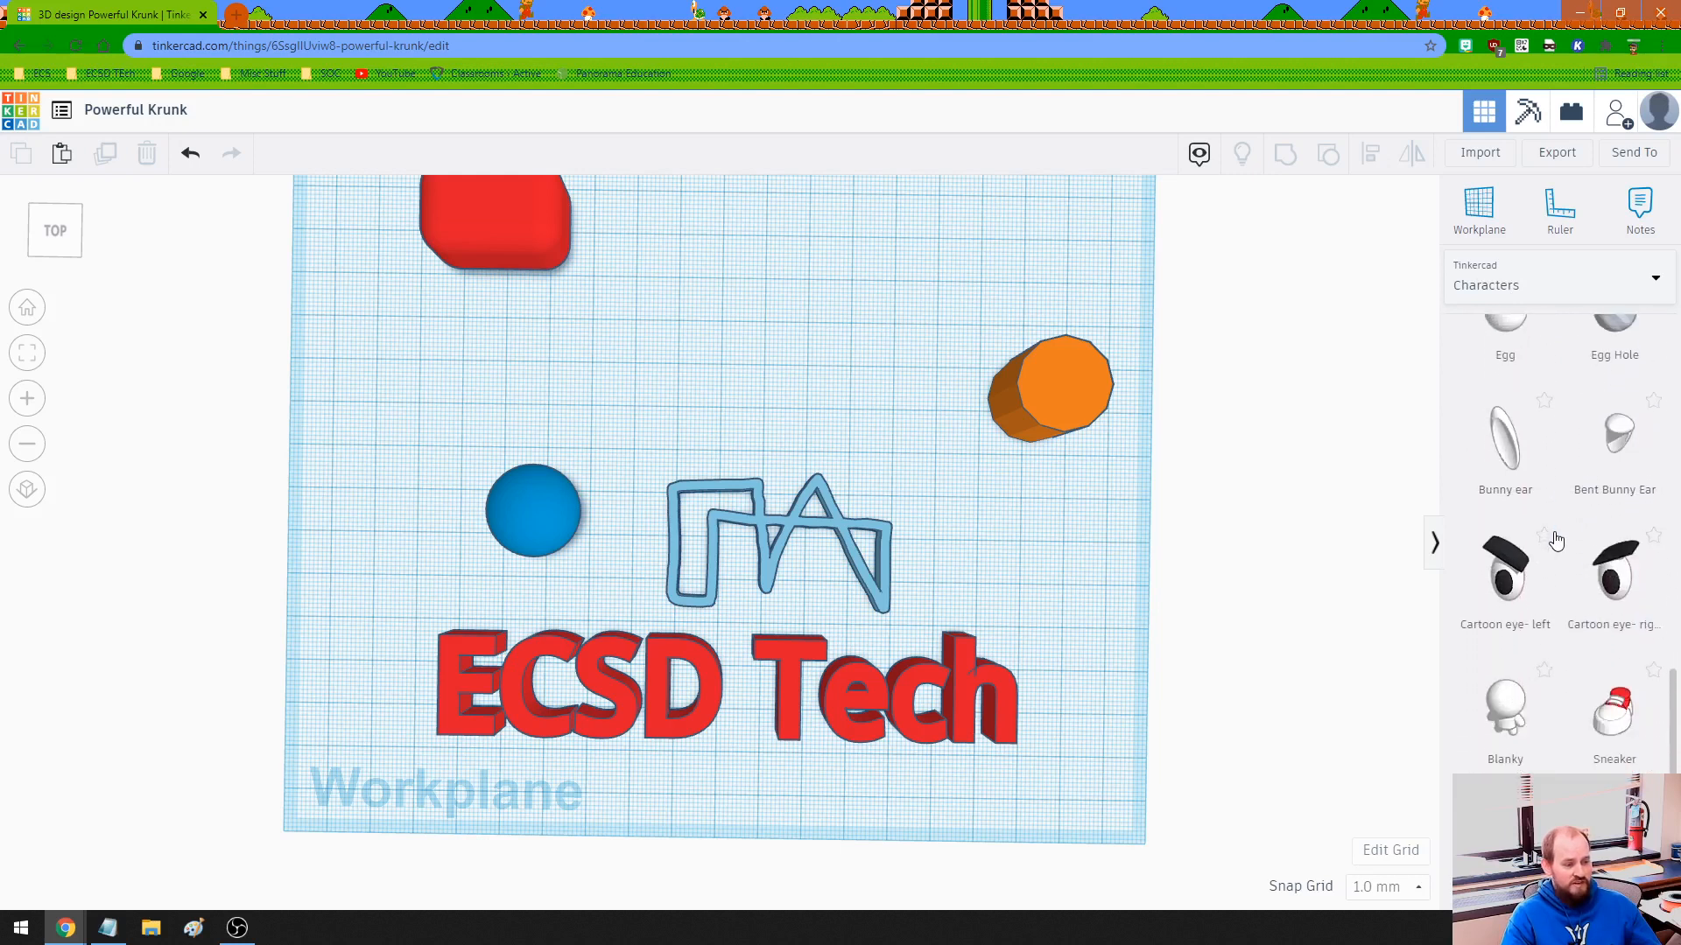
{"action": "scroll", "coordinate": [1565, 604], "scroll_direction": "up", "scroll_amount": 12}
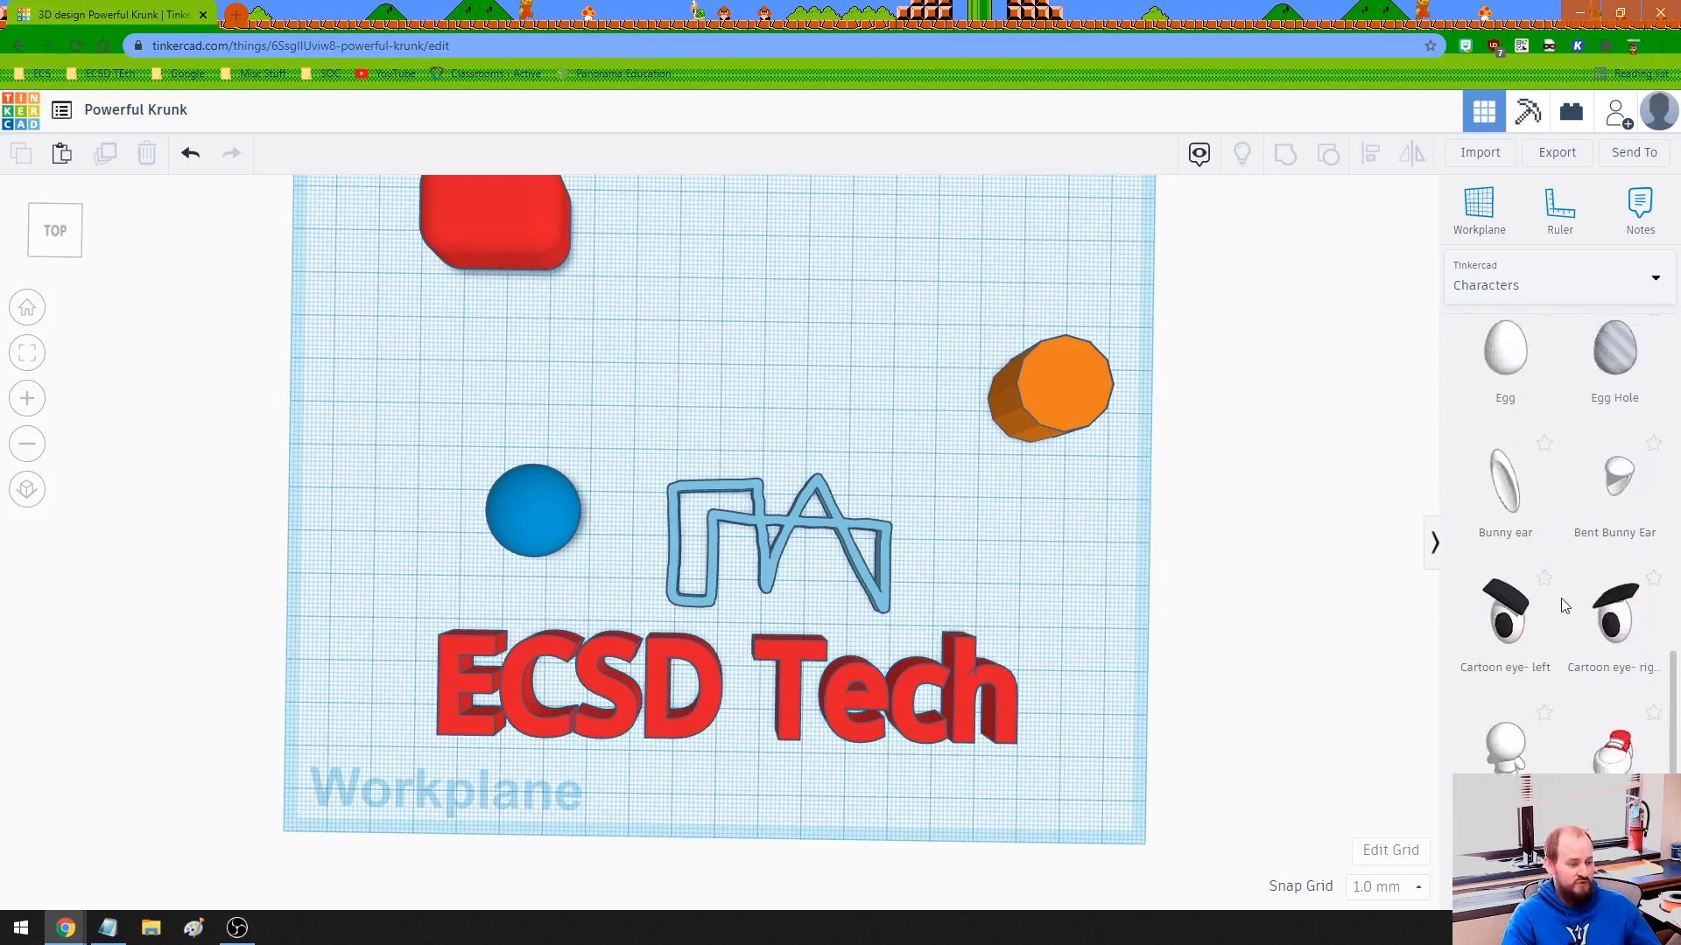
{"action": "left_click", "coordinate": [1495, 282]}
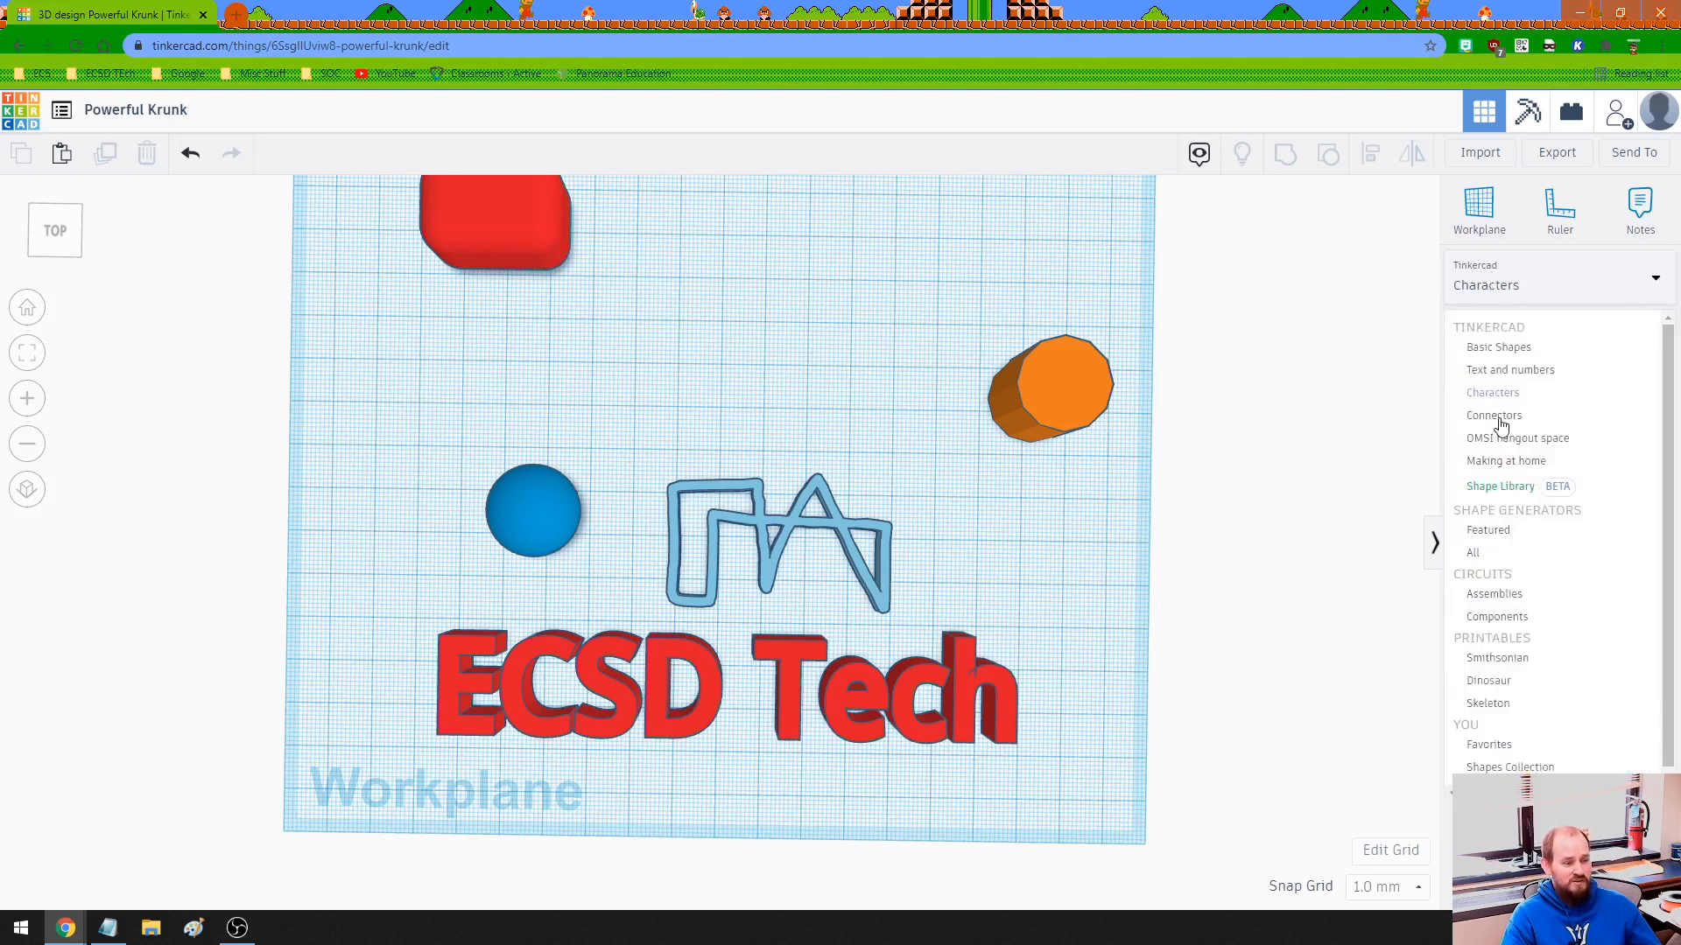
- Place a US States shape from Shape Generators and set its Symbol to Arkansas
{"action": "left_click", "coordinate": [1476, 553]}
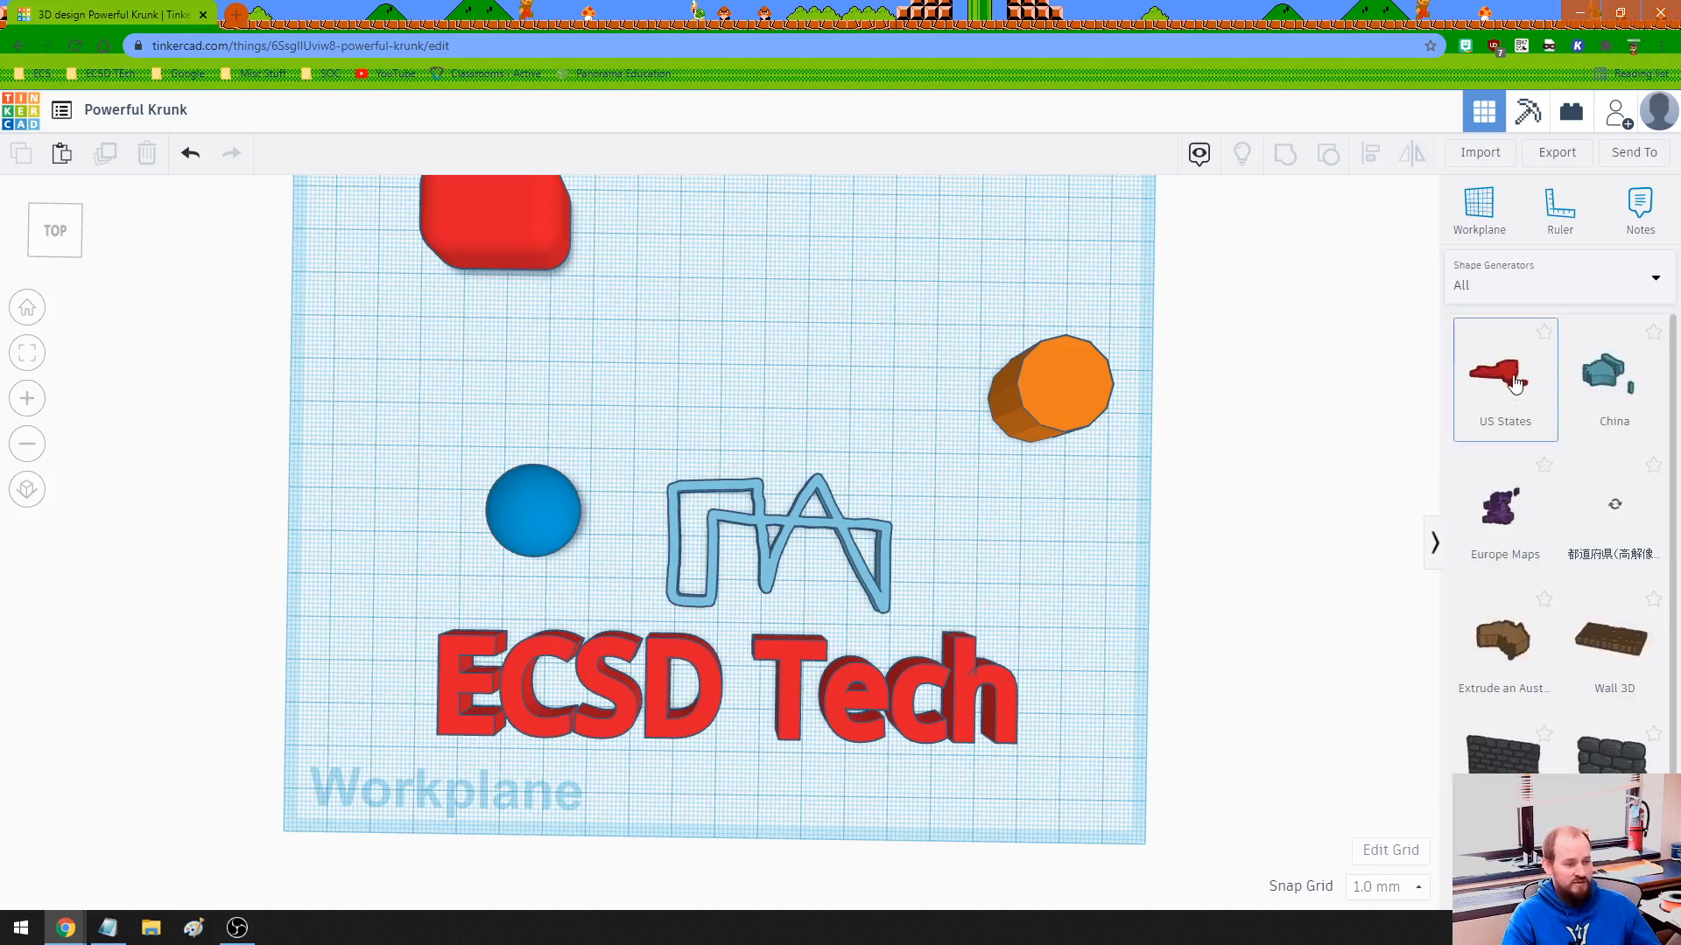
{"action": "left_click_drag", "start_coordinate": [1515, 383], "coordinate": [834, 343]}
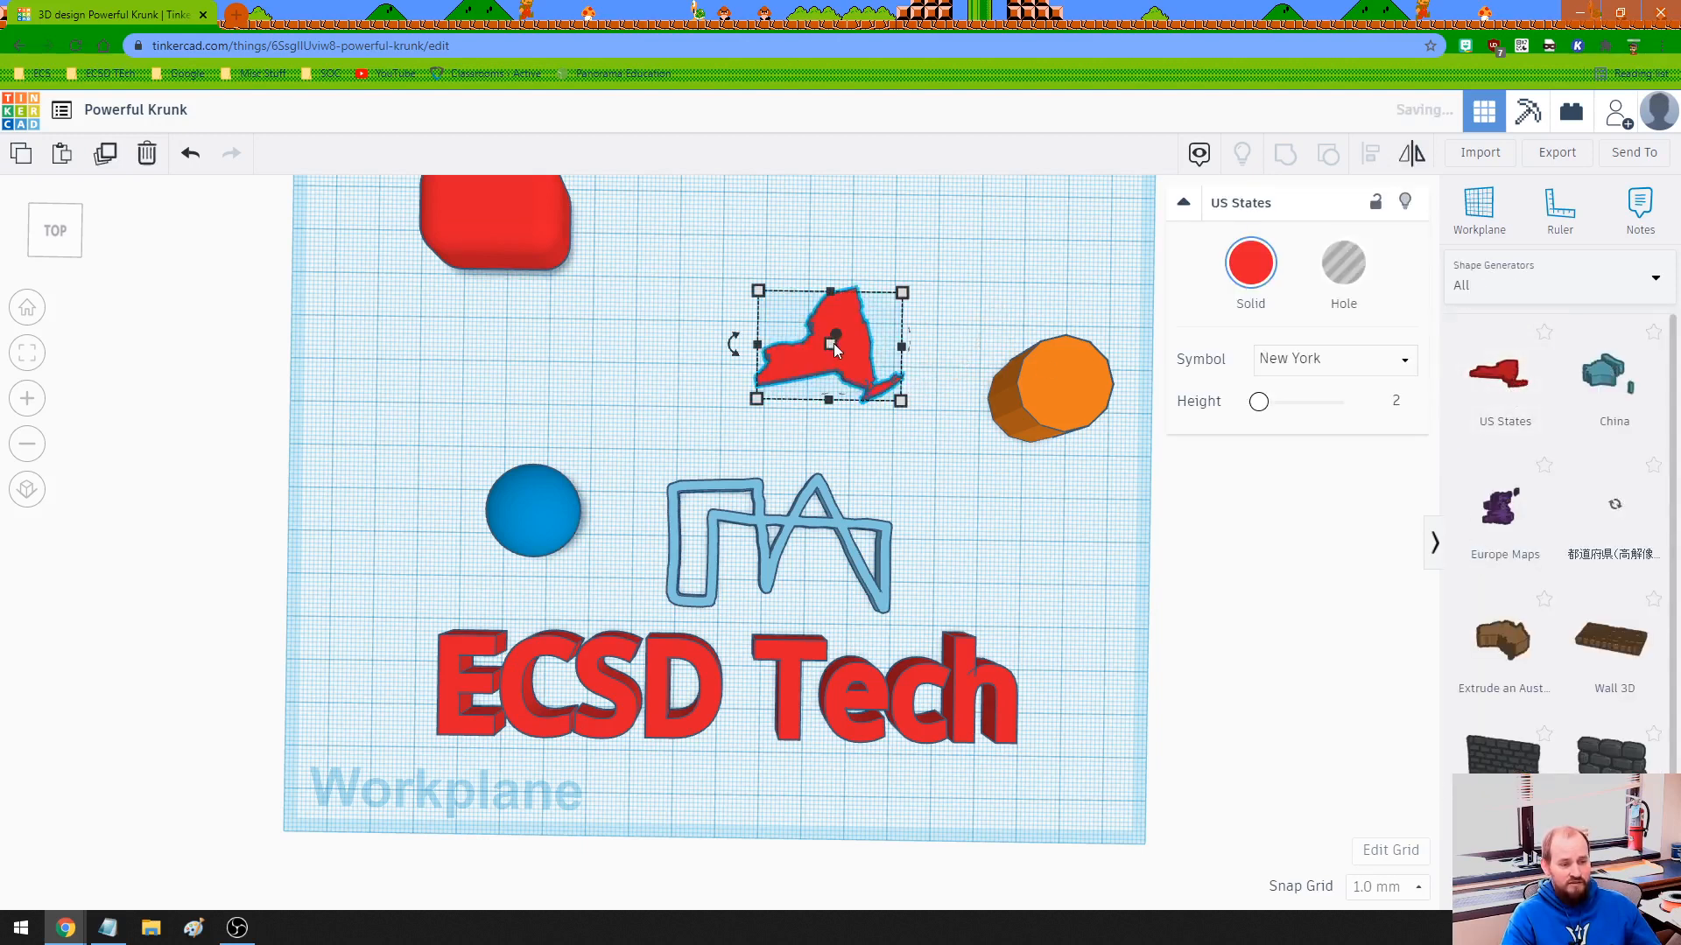
{"action": "left_click", "coordinate": [1348, 363]}
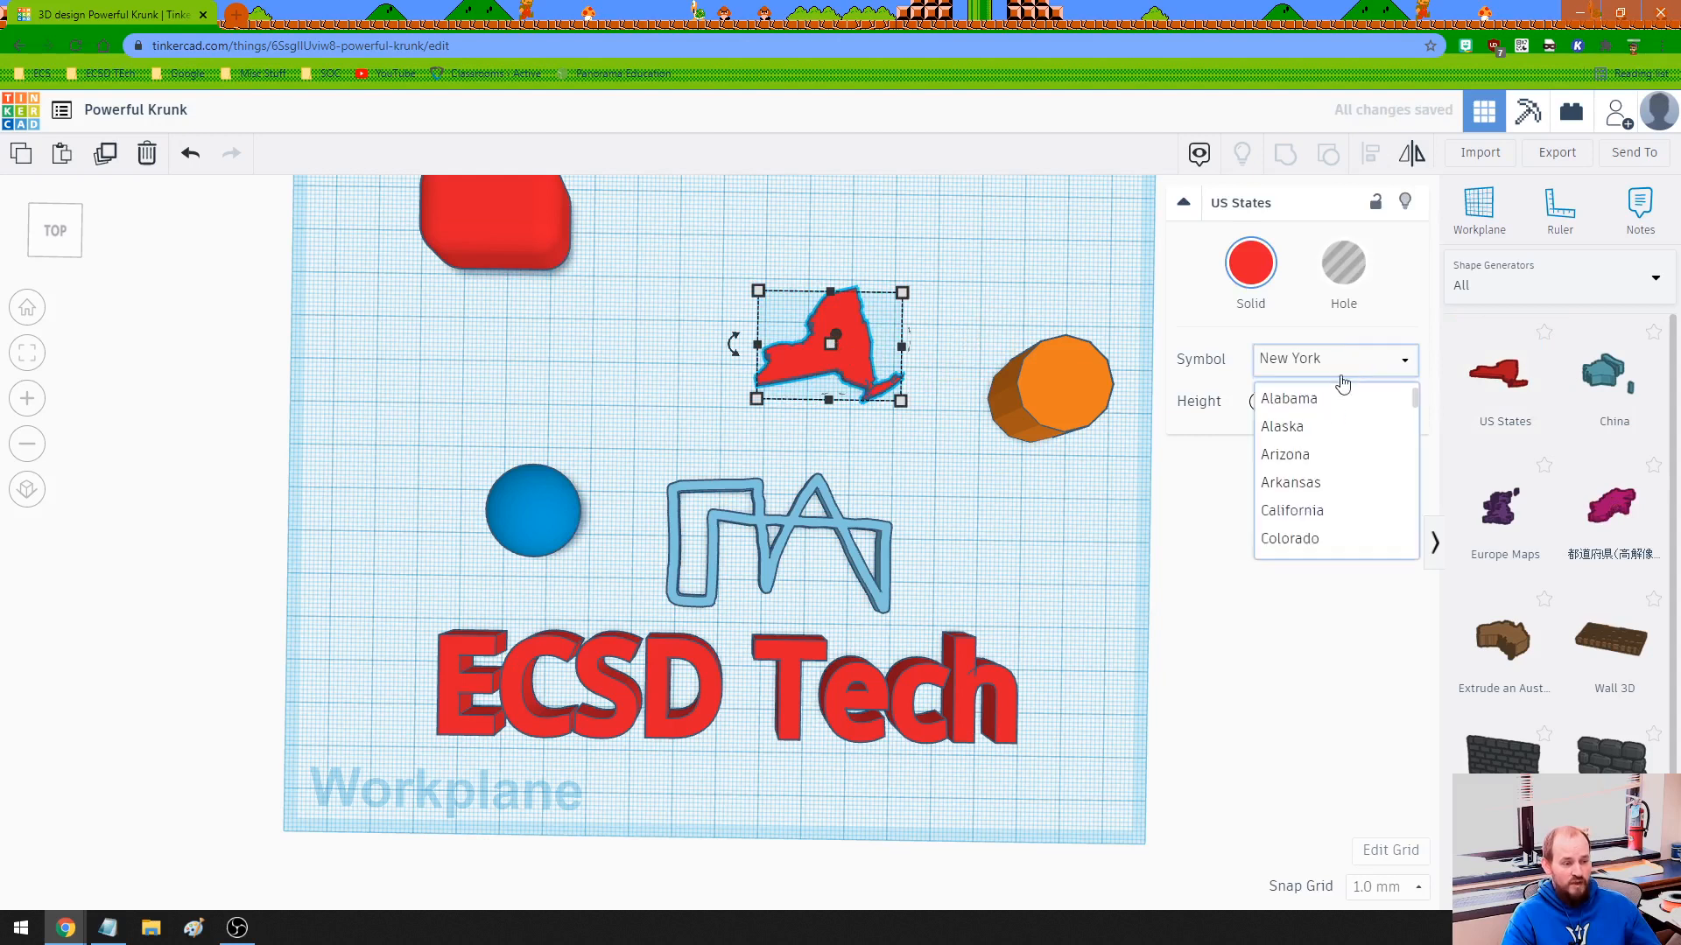
{"action": "left_click", "coordinate": [1304, 454]}
{"action": "left_click", "coordinate": [1295, 374]}
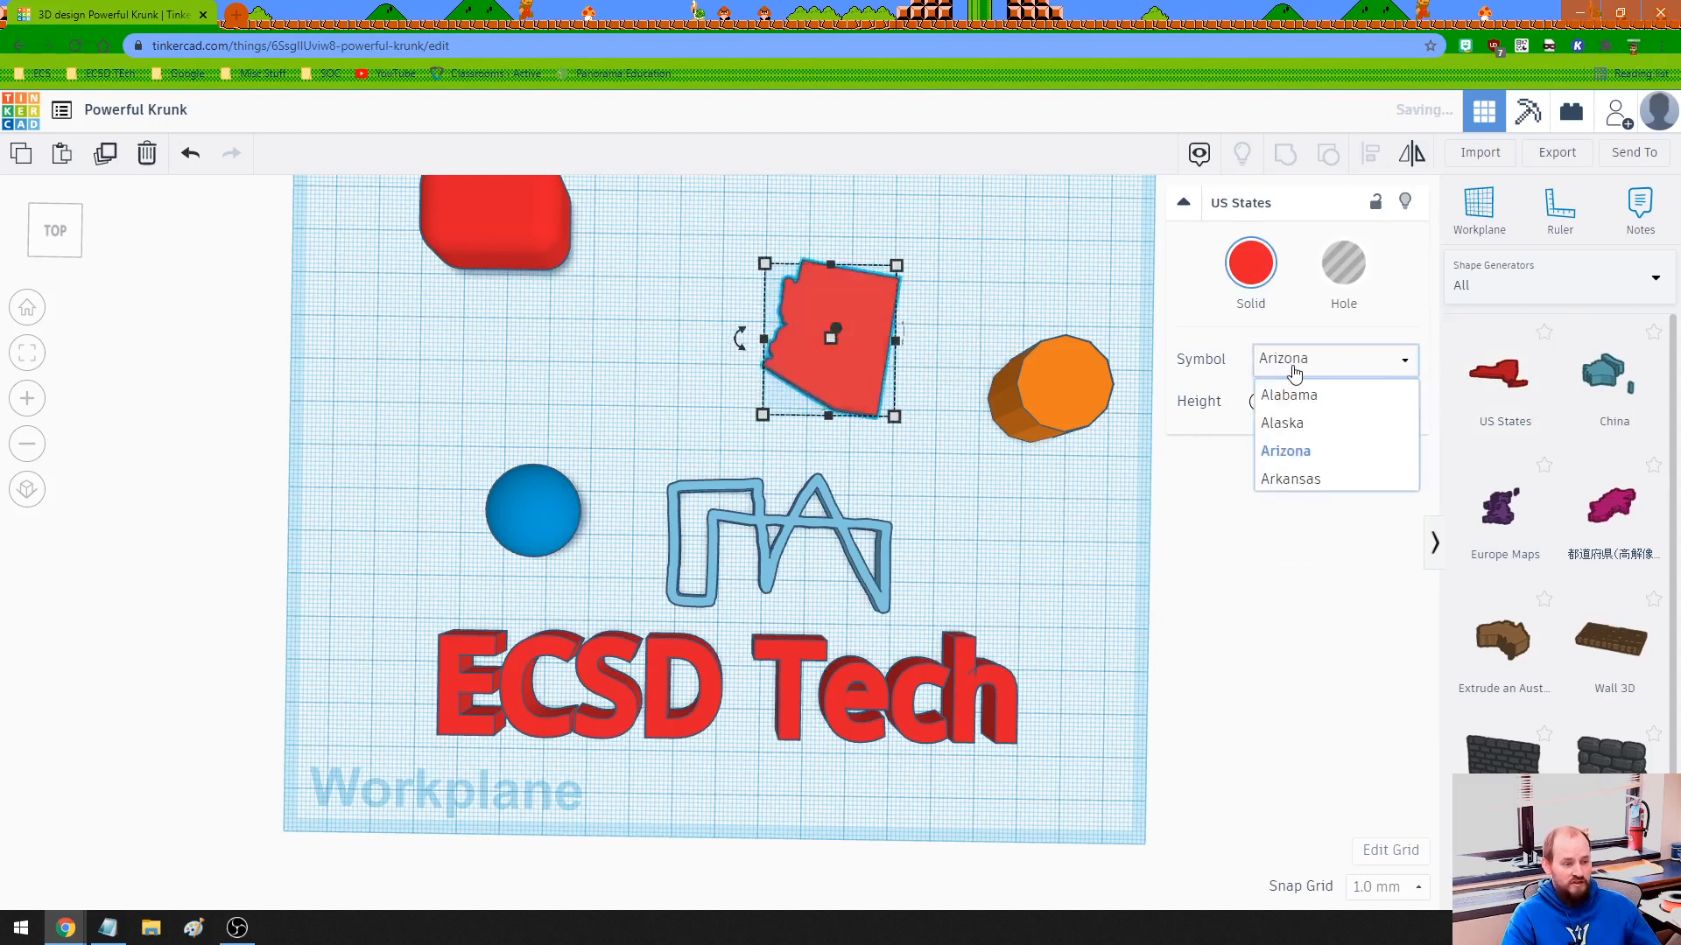
{"action": "left_click", "coordinate": [1294, 483]}
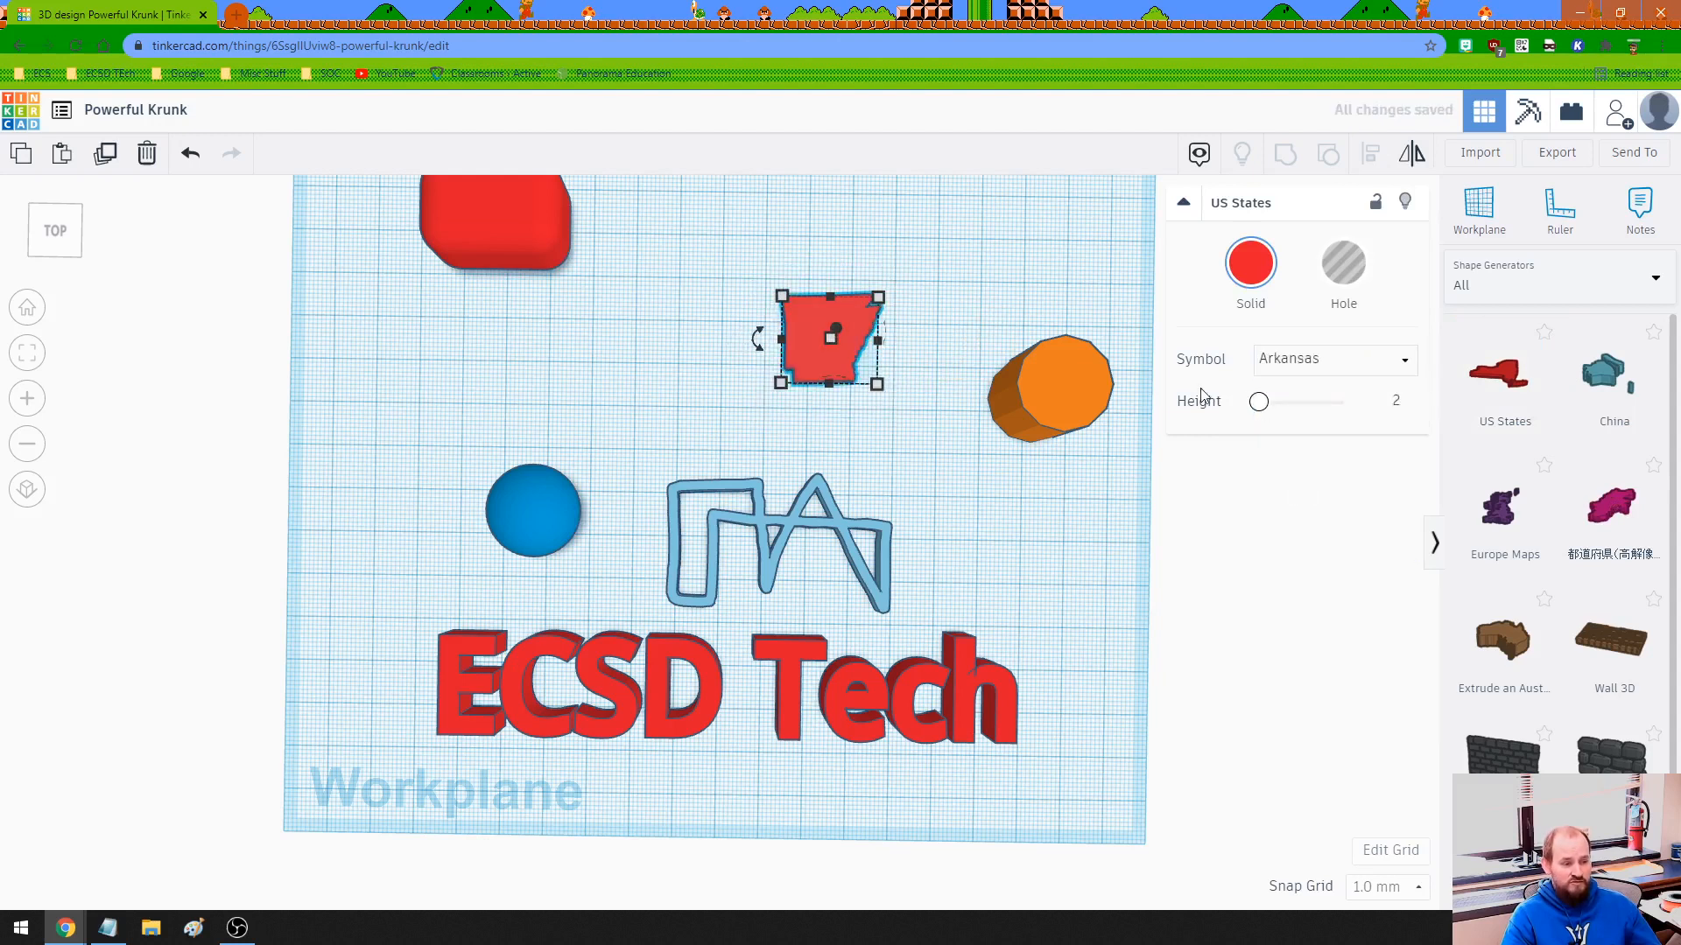
- Switch the shape library back to the Basic Shapes set
{"action": "left_click_drag", "start_coordinate": [867, 434], "coordinate": [851, 402]}
{"action": "left_click", "coordinate": [833, 371]}
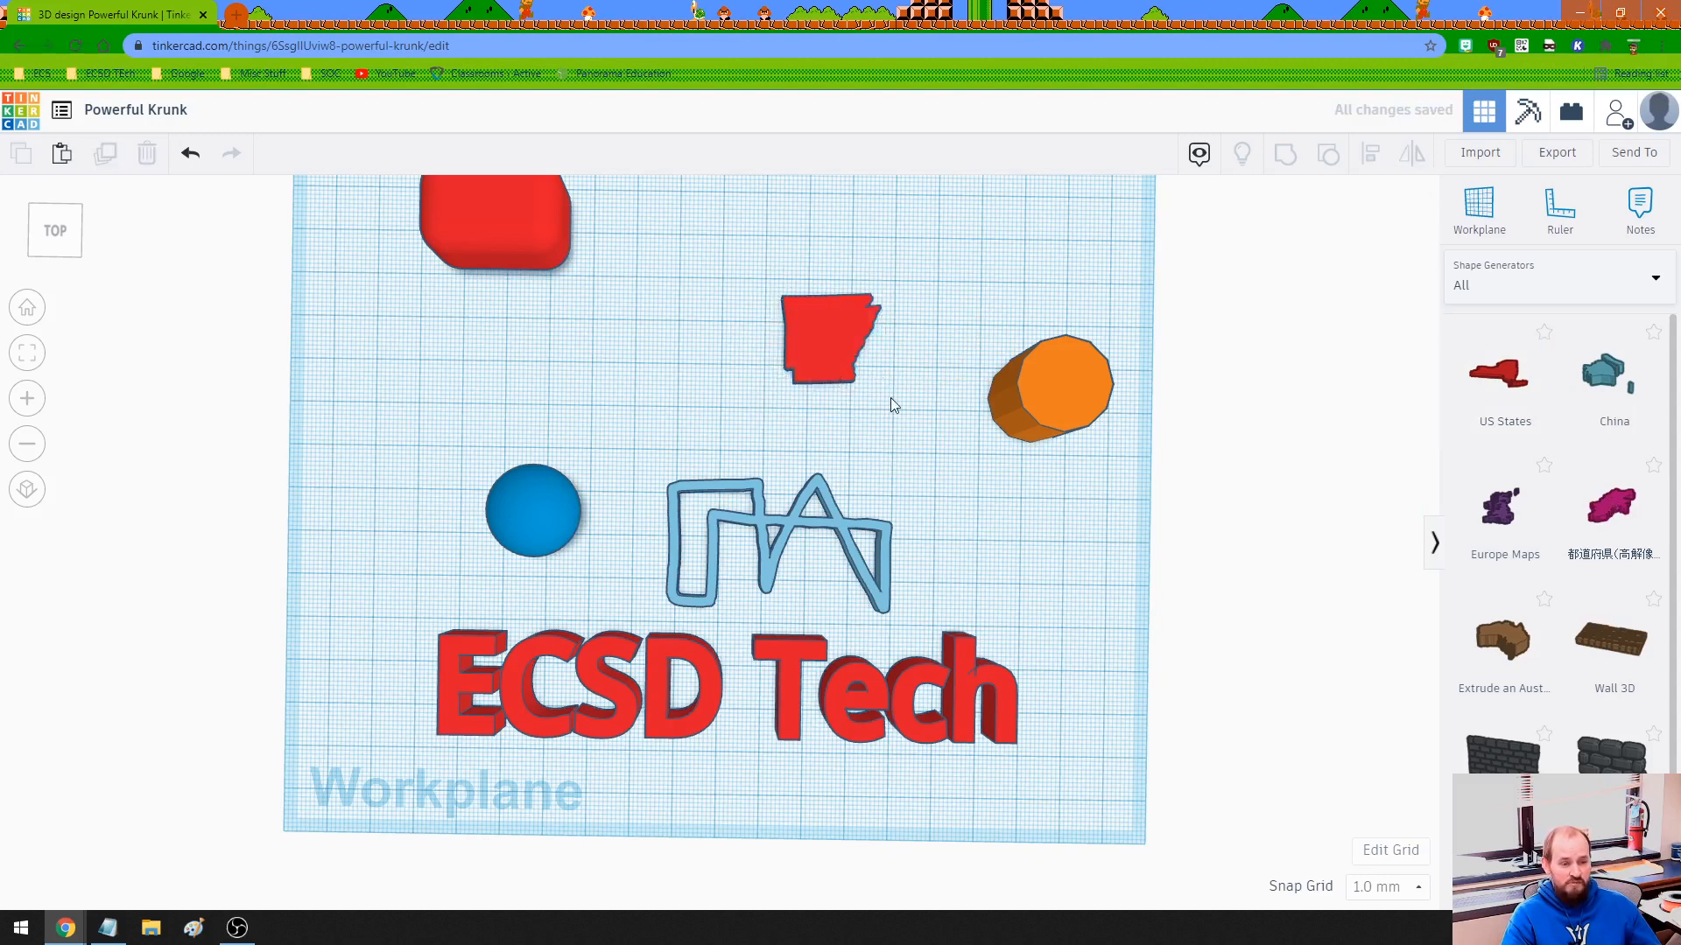
{"action": "middle_click_drag", "start_coordinate": [863, 434], "coordinate": [875, 448]}
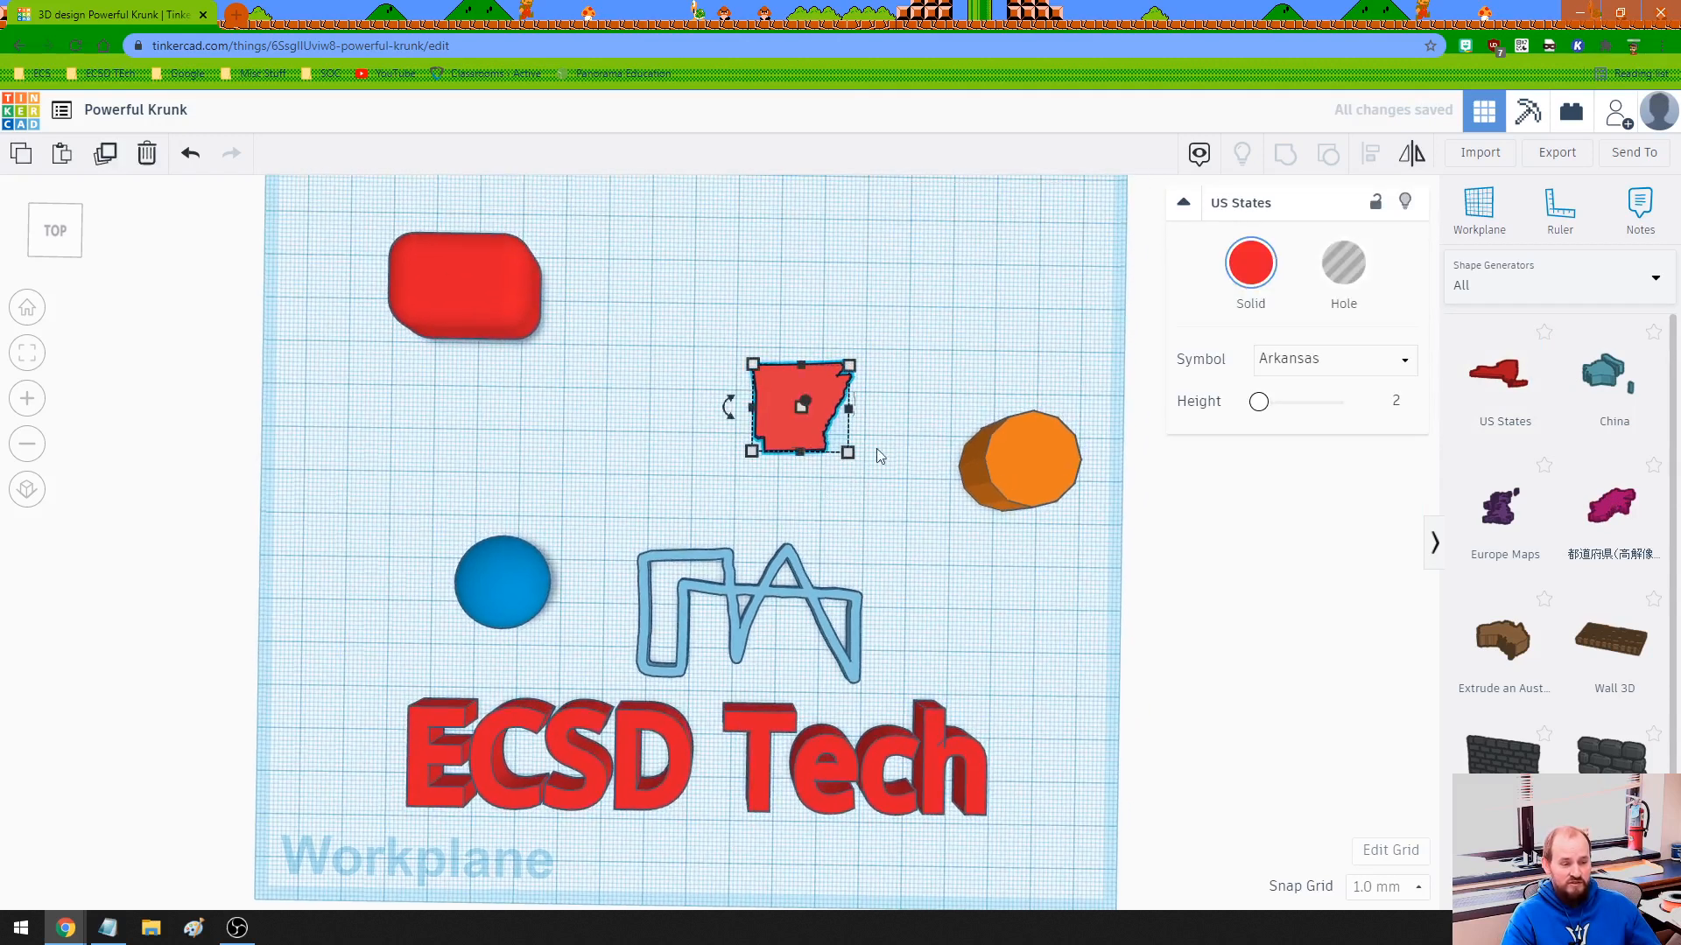
{"action": "left_click", "coordinate": [1518, 289]}
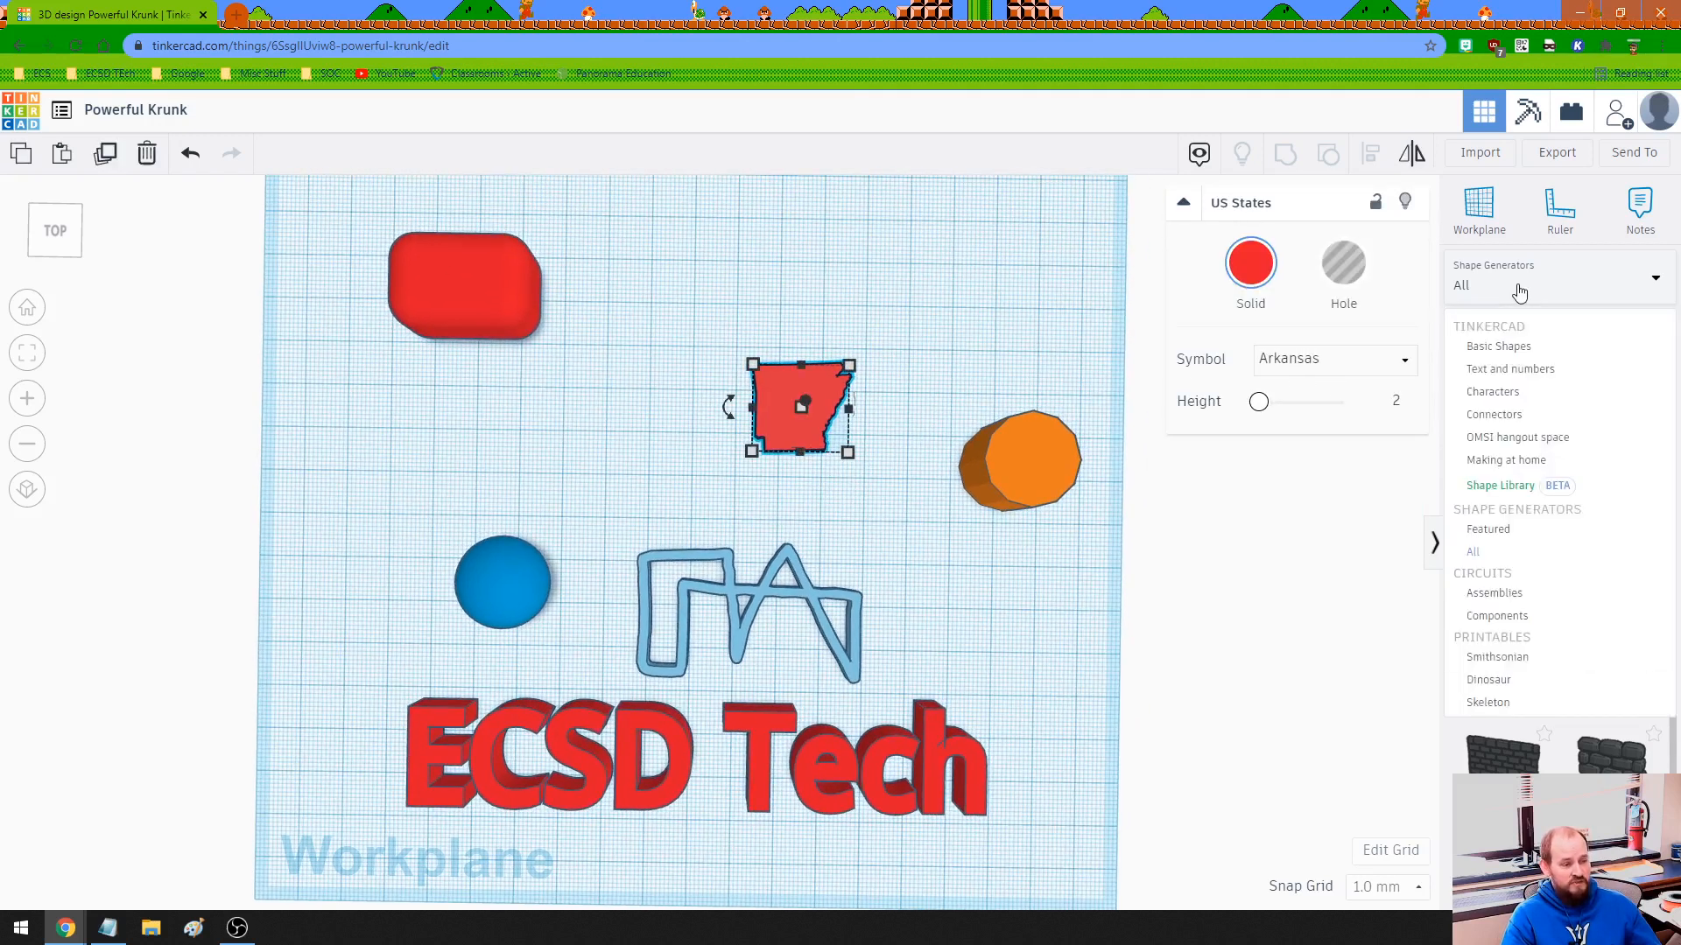
{"action": "left_click", "coordinate": [1500, 347]}
{"action": "scroll", "coordinate": [1552, 508], "scroll_direction": "down", "scroll_amount": 10}
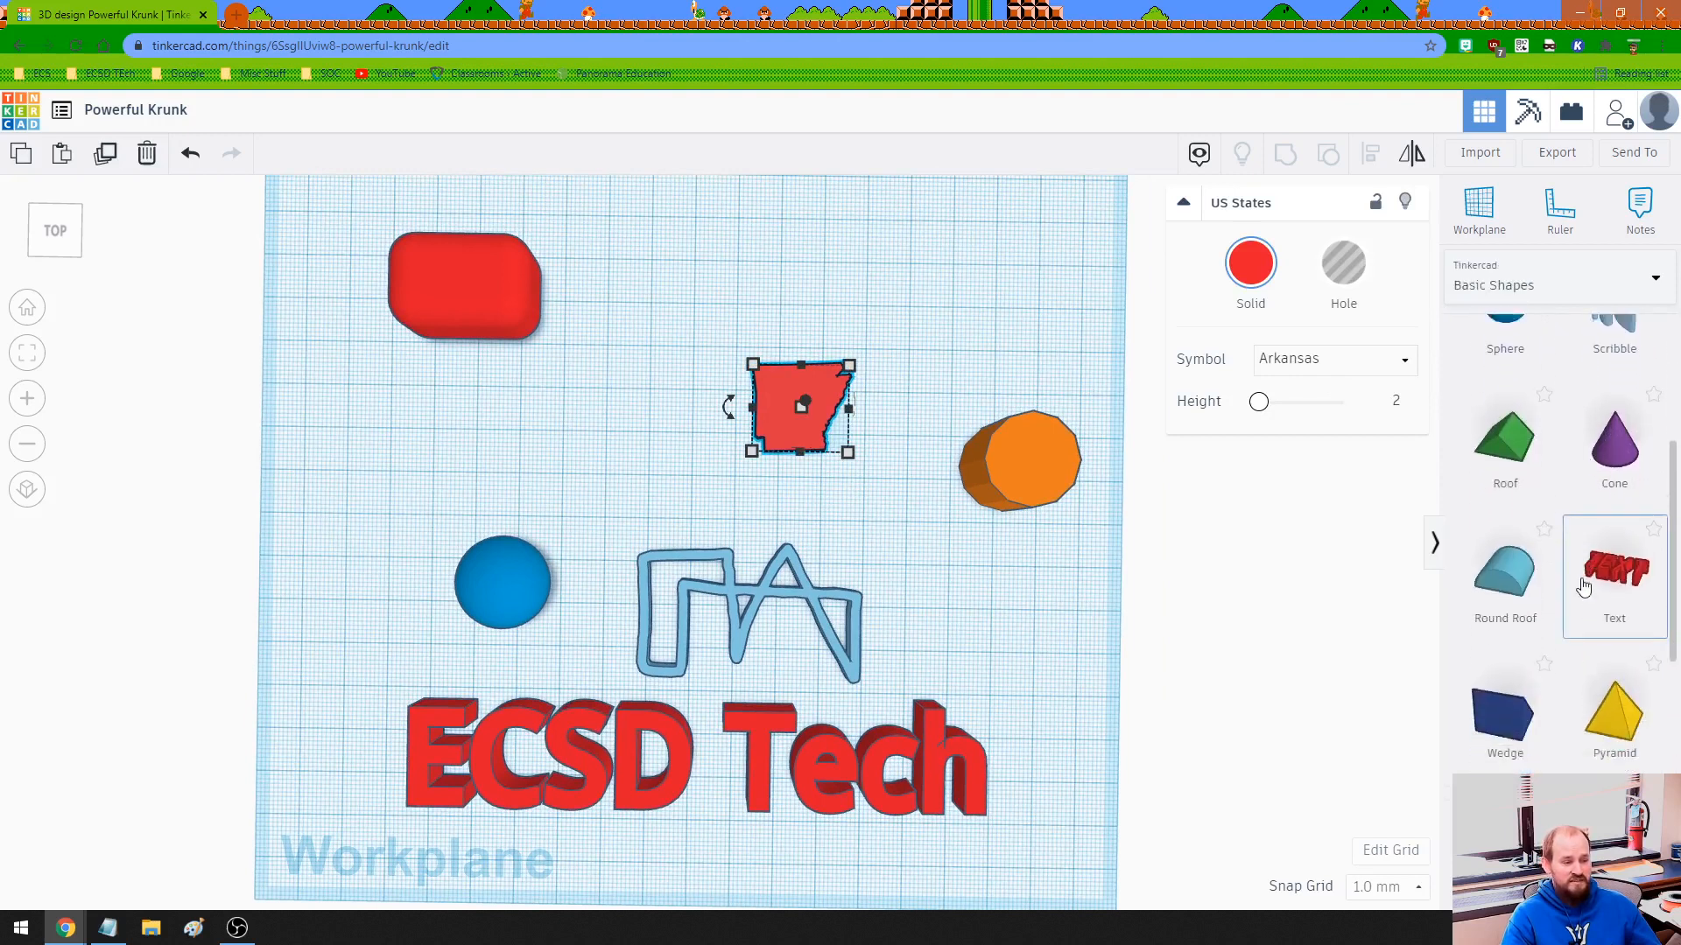
{"action": "scroll", "coordinate": [1584, 588], "scroll_direction": "up", "scroll_amount": 10}
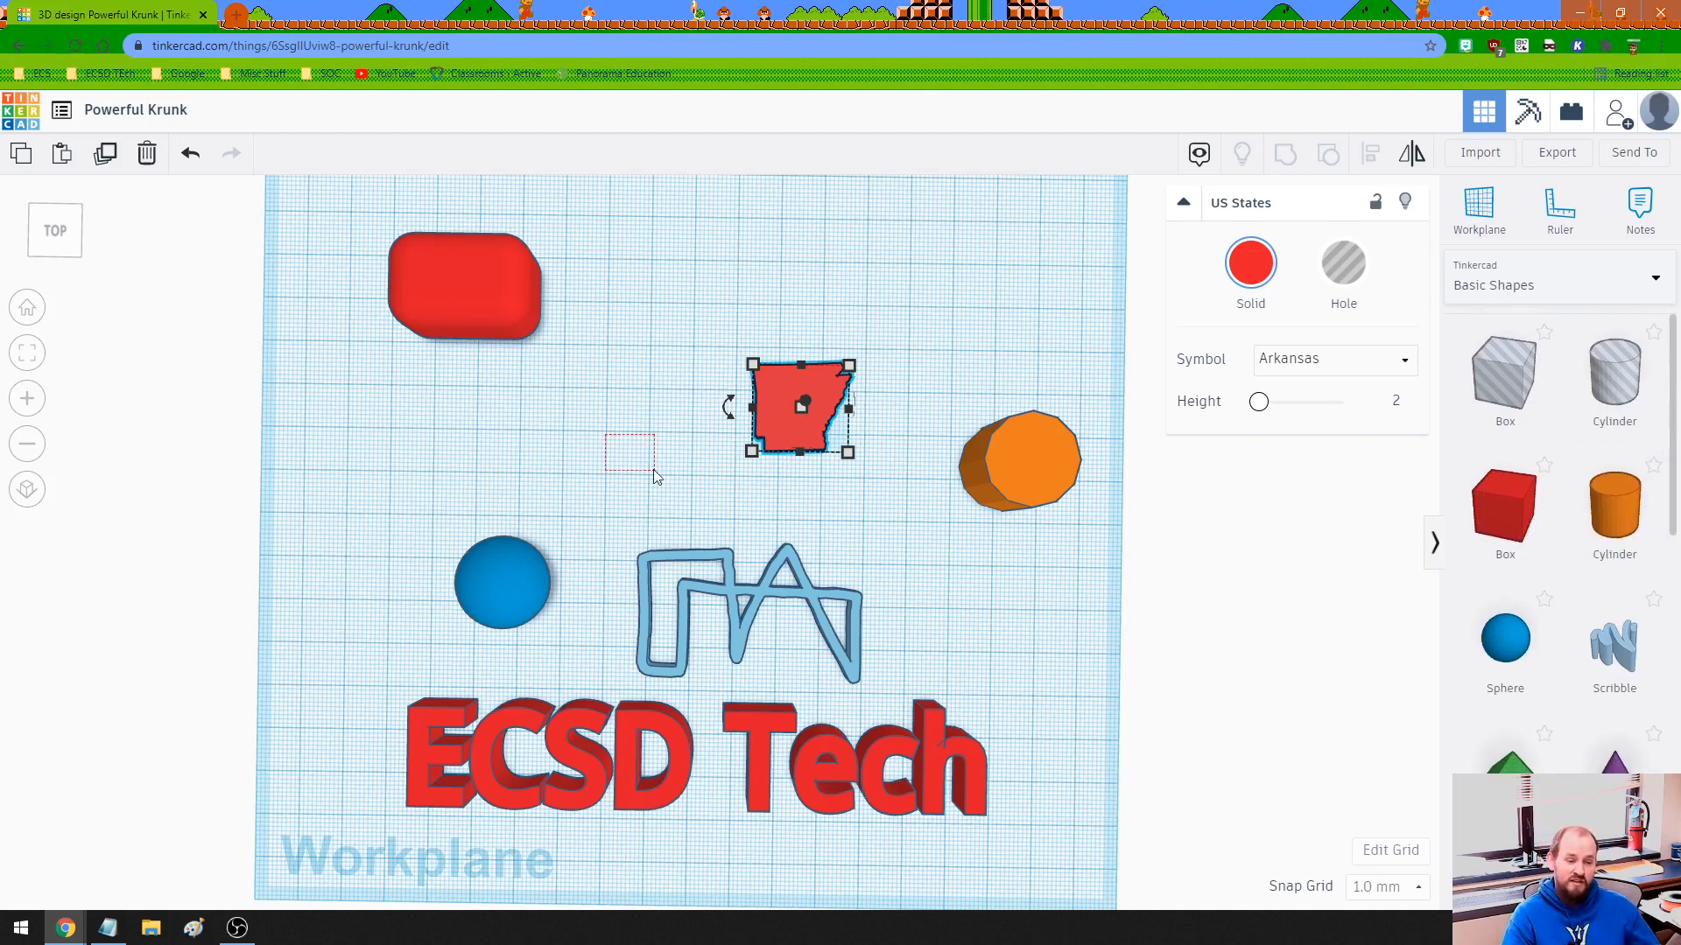
- Move the Arkansas shape up beside the red box
{"action": "left_click_drag", "start_coordinate": [655, 474], "coordinate": [658, 475]}
{"action": "left_click_drag", "start_coordinate": [780, 412], "coordinate": [669, 292]}
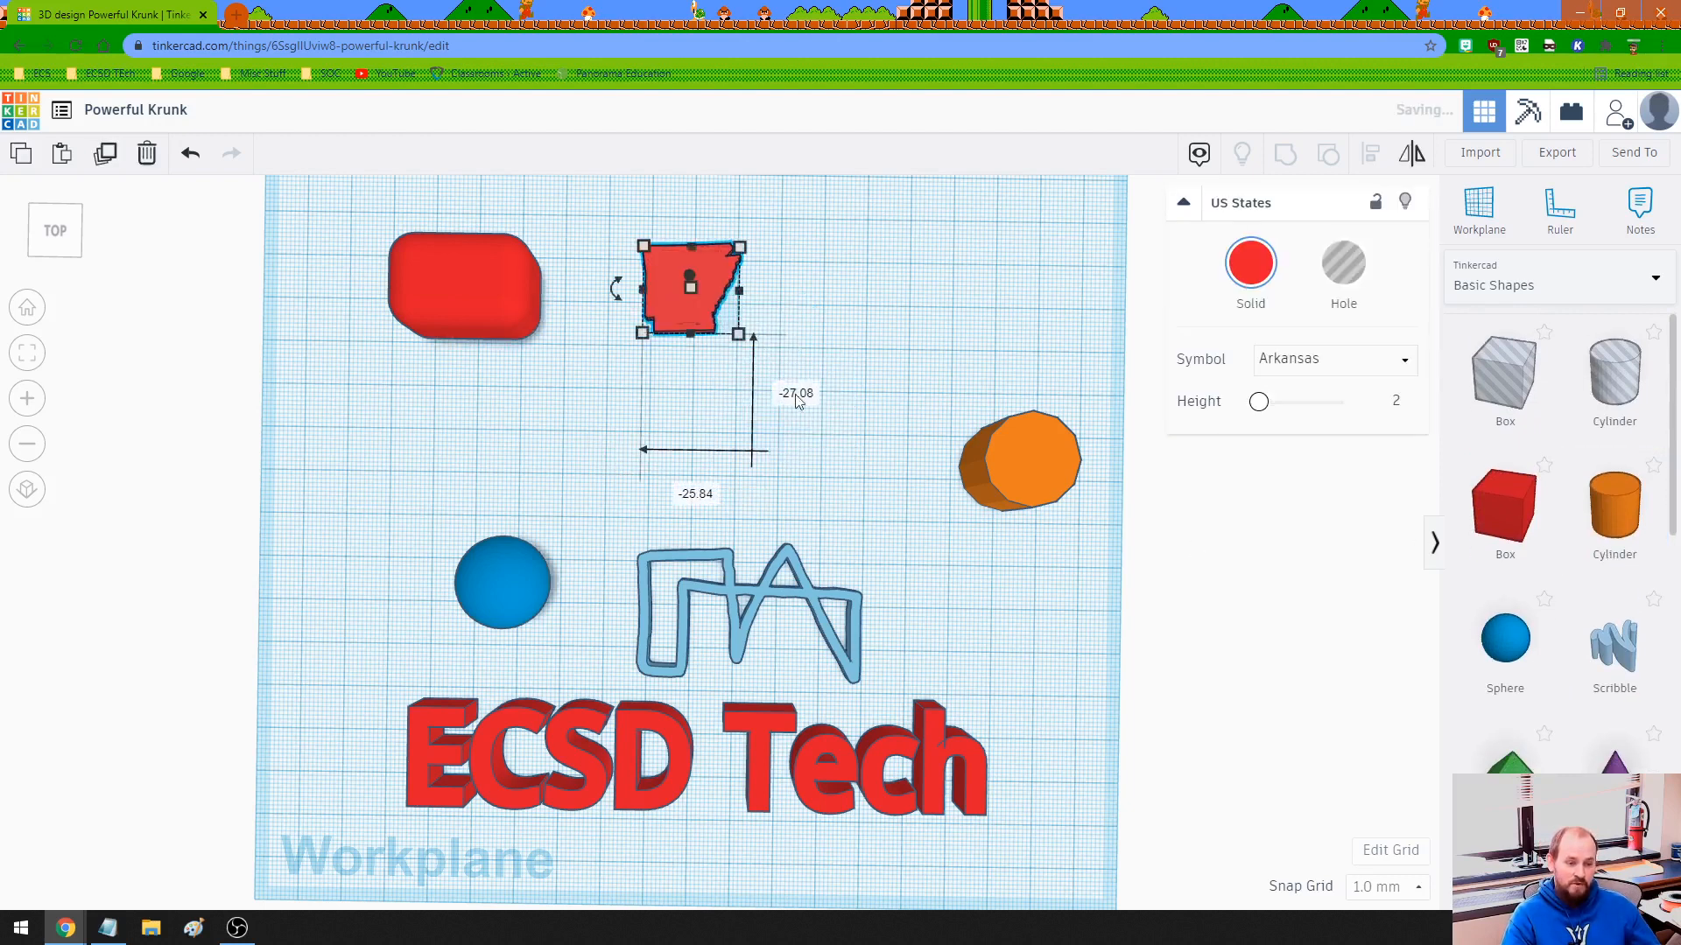
{"action": "left_click", "coordinate": [867, 332]}
{"action": "scroll", "coordinate": [707, 437], "scroll_direction": "down", "scroll_amount": 2}
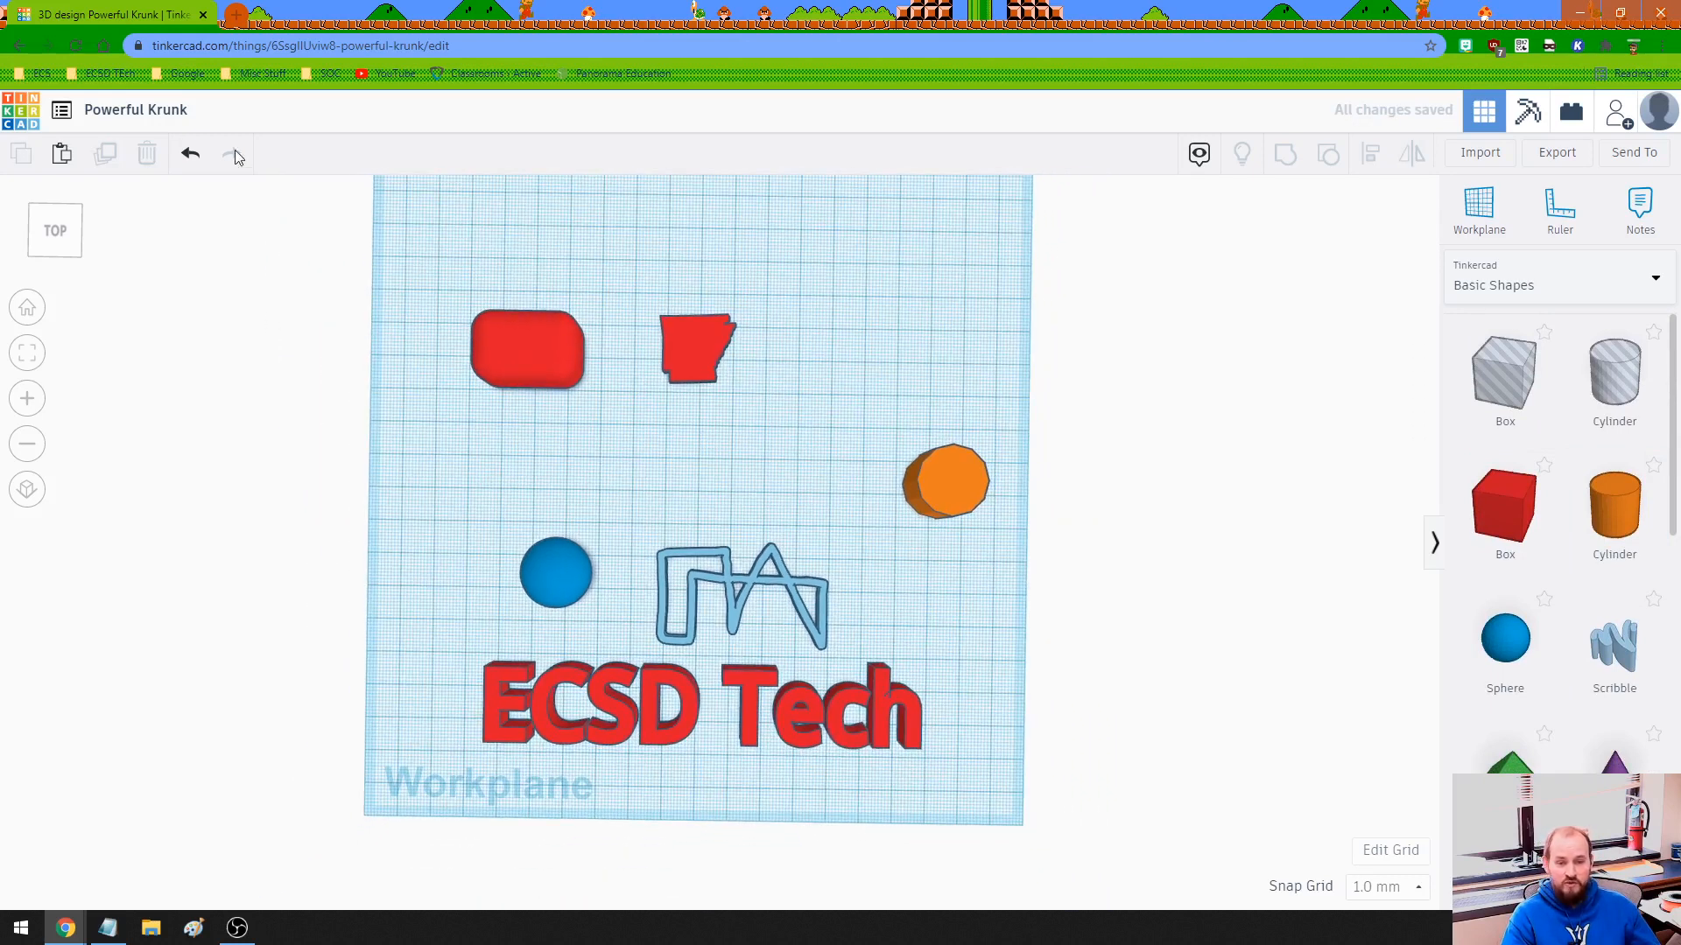
- Rename the design to 'Test Space'
{"action": "left_click", "coordinate": [167, 111]}
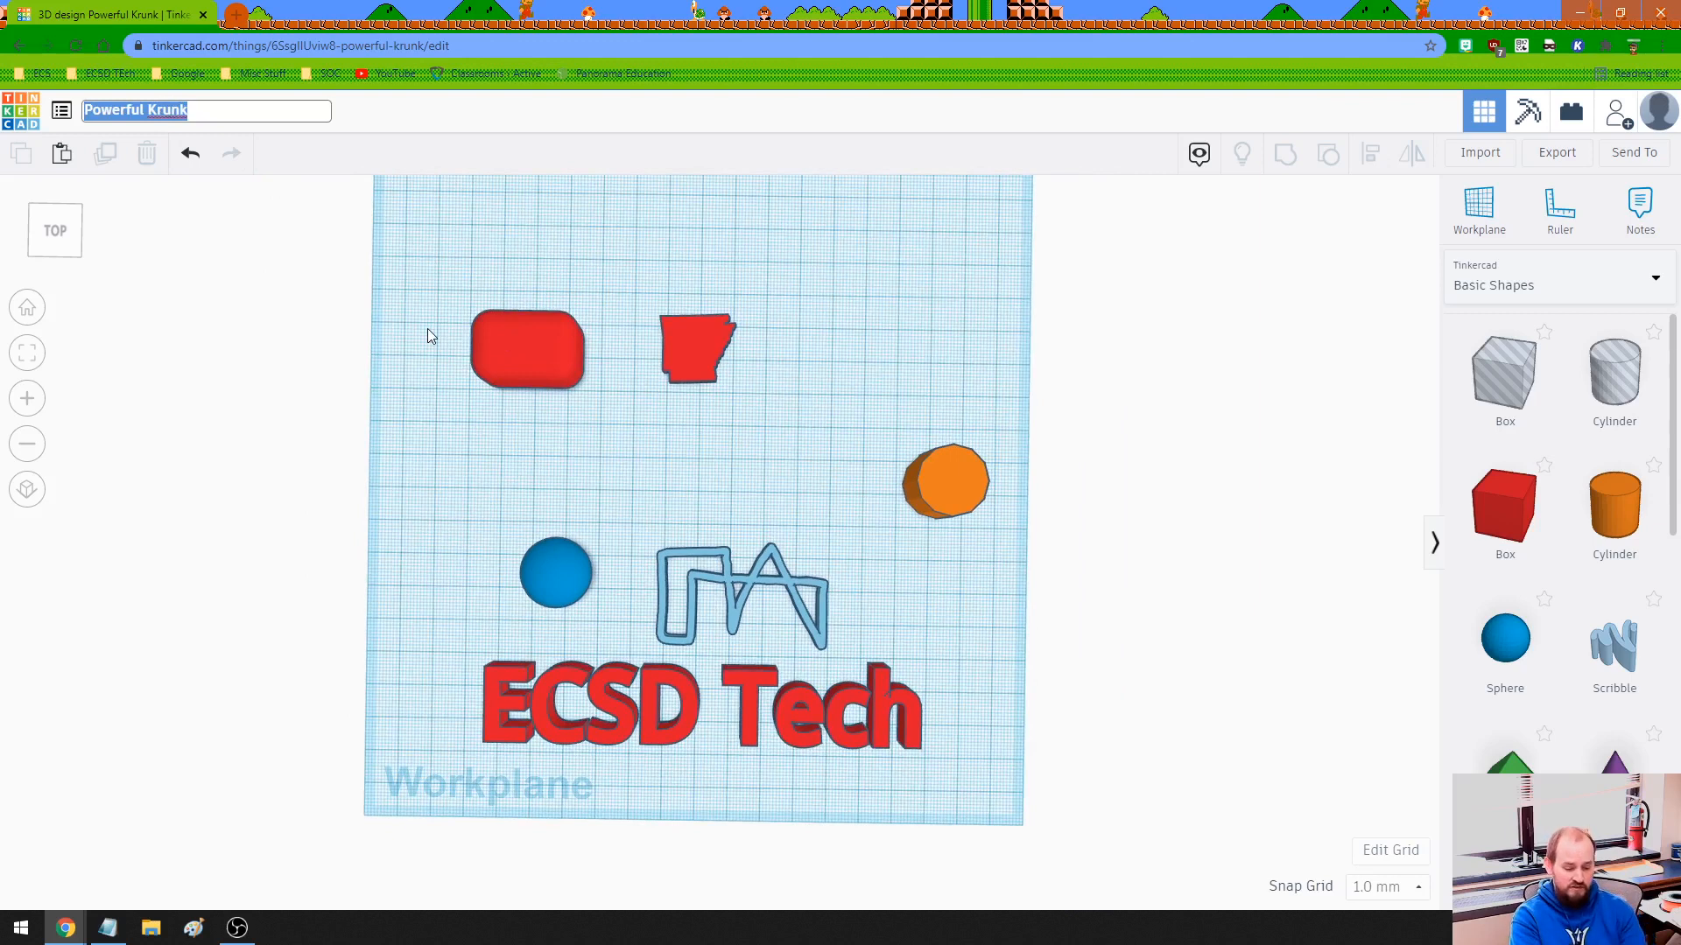
{"action": "type", "text": "Test Space"}
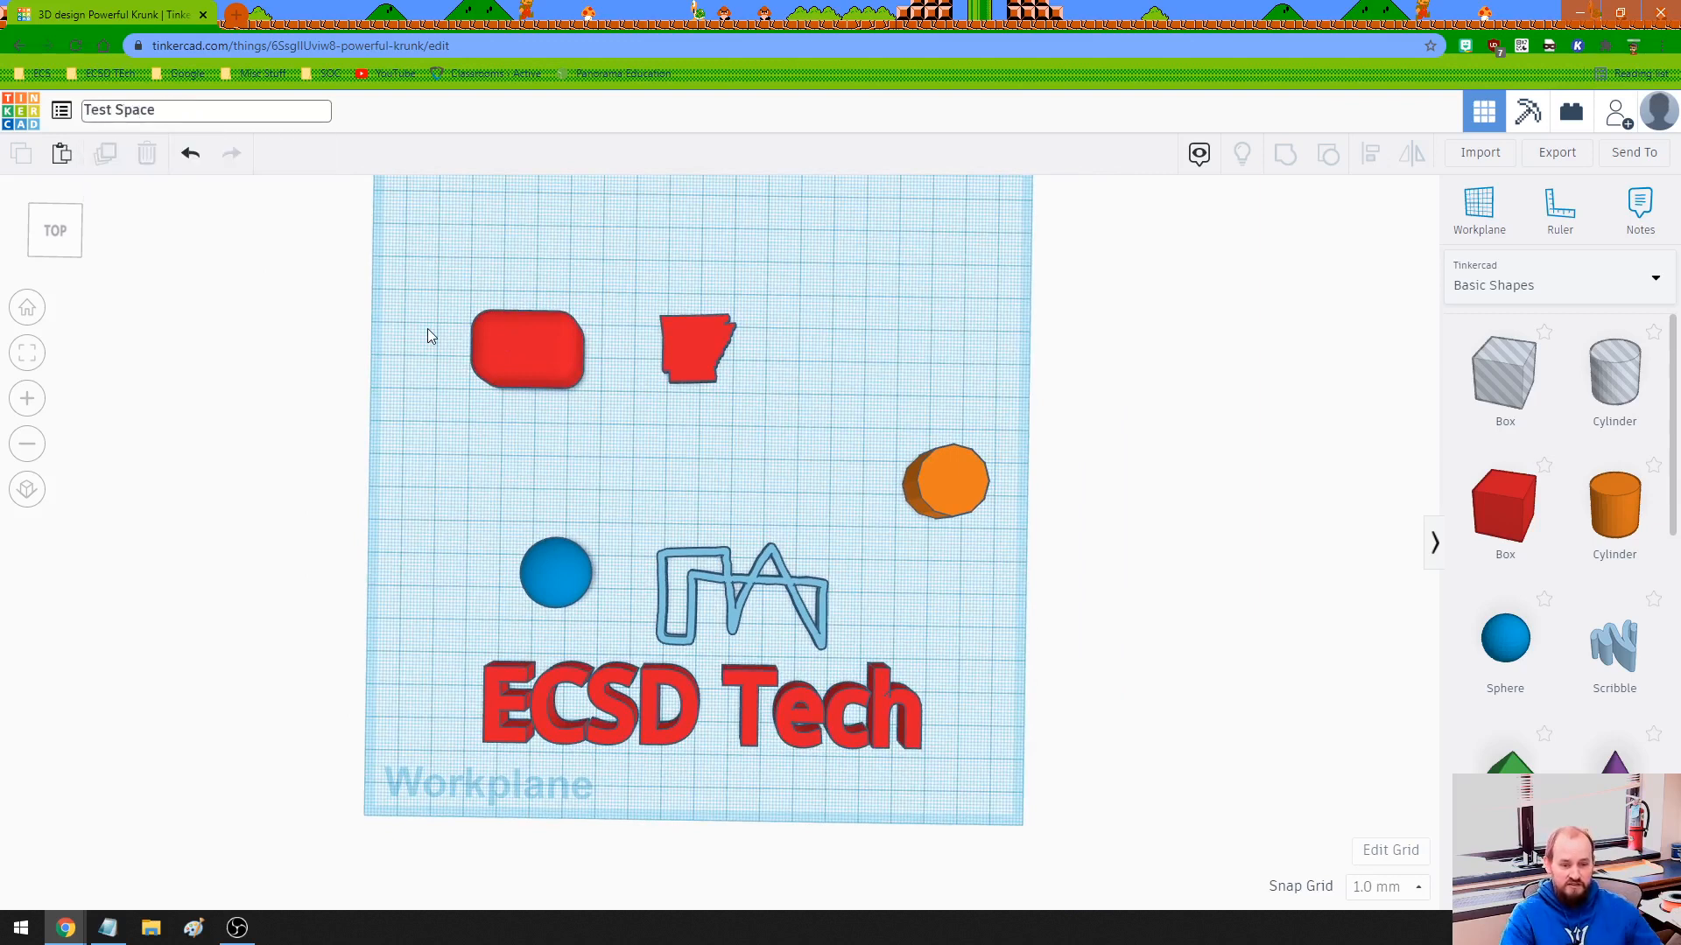
{"action": "left_click", "coordinate": [439, 327]}
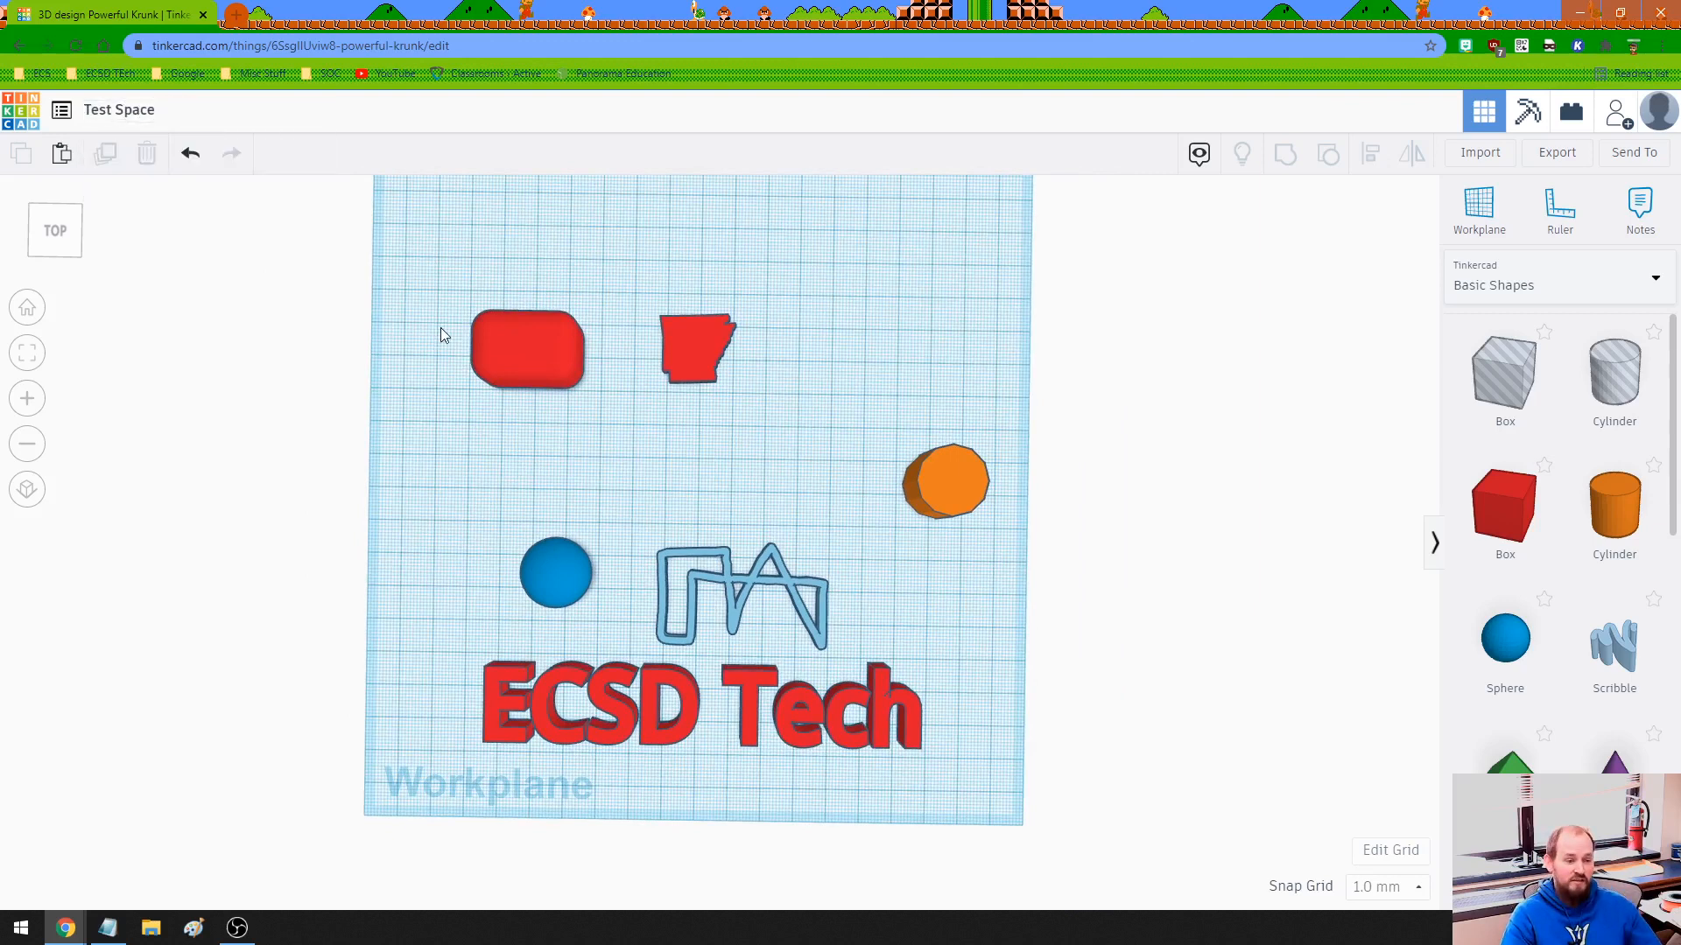